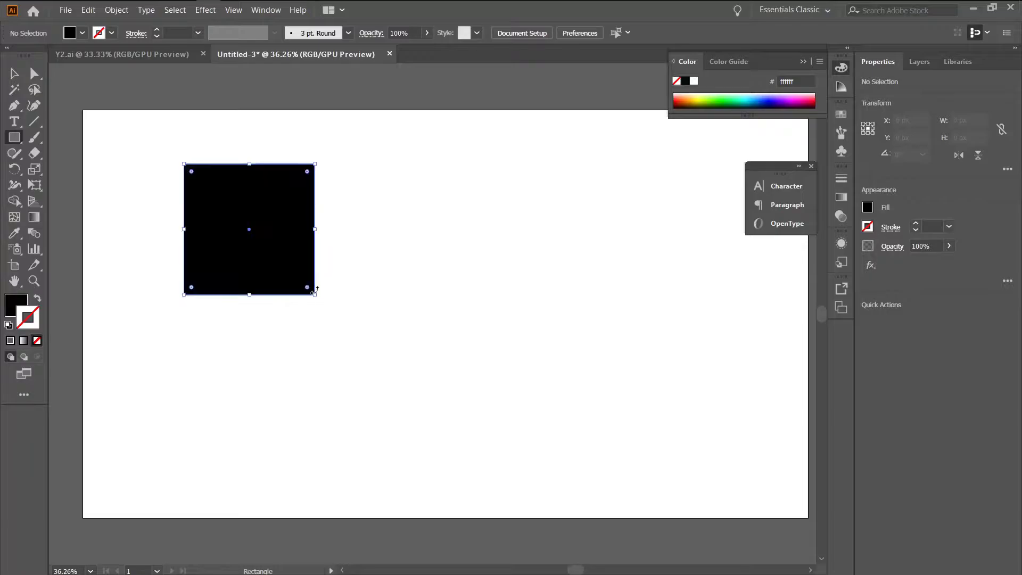
- Give the square the default white fill and black stroke, and draw a circle about 43 px wide beside it
left_click(8, 325)
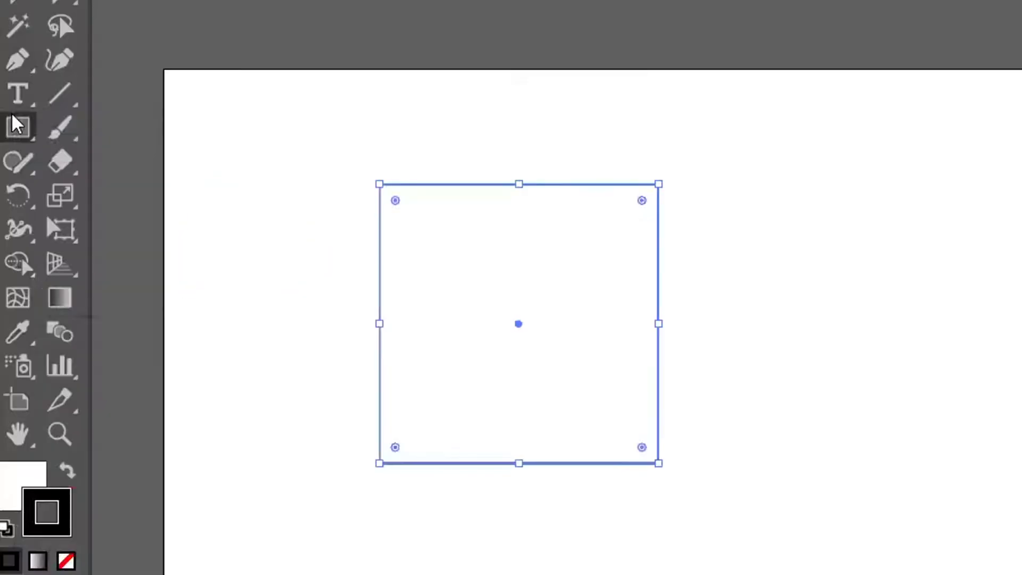
left_click_drag(17, 126, 84, 196)
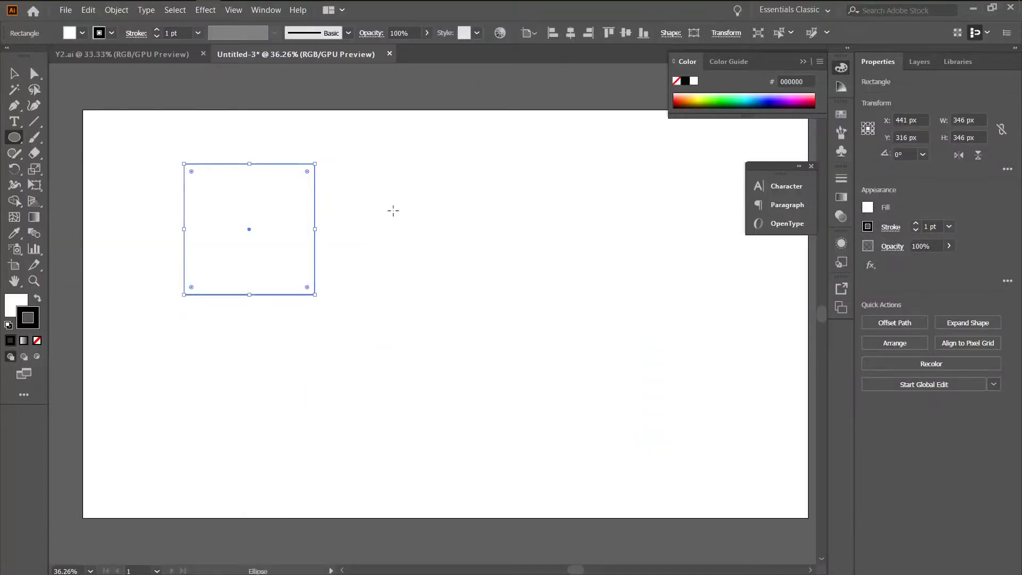
left_click_drag(393, 211, 409, 226)
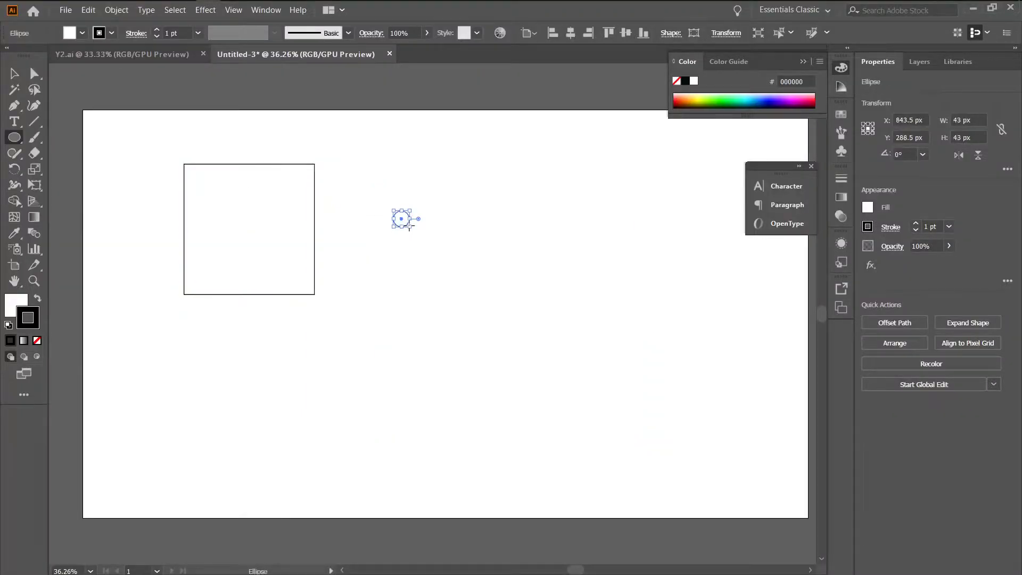
- Give the small circle a black fill with no stroke and centre it on the square's top-left corner
left_click(36, 300)
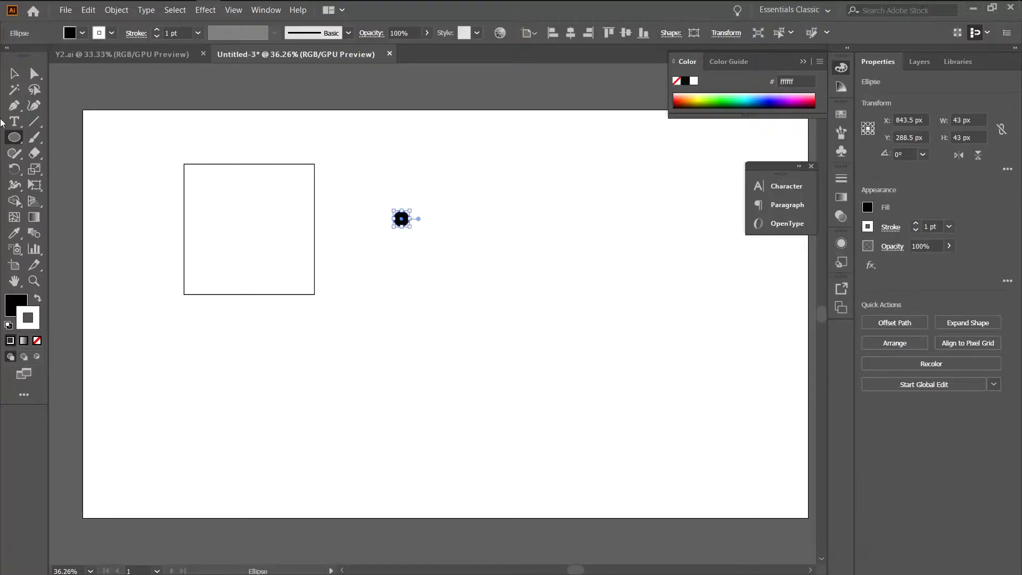
left_click(36, 340)
left_click(16, 73)
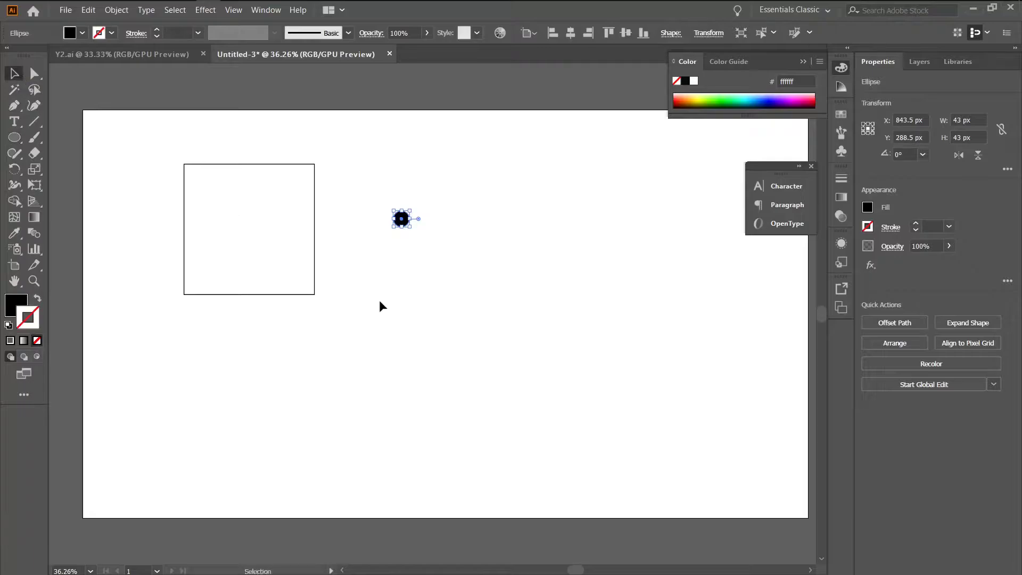
left_click(401, 292)
left_click(403, 224)
left_click_drag(403, 224, 185, 165)
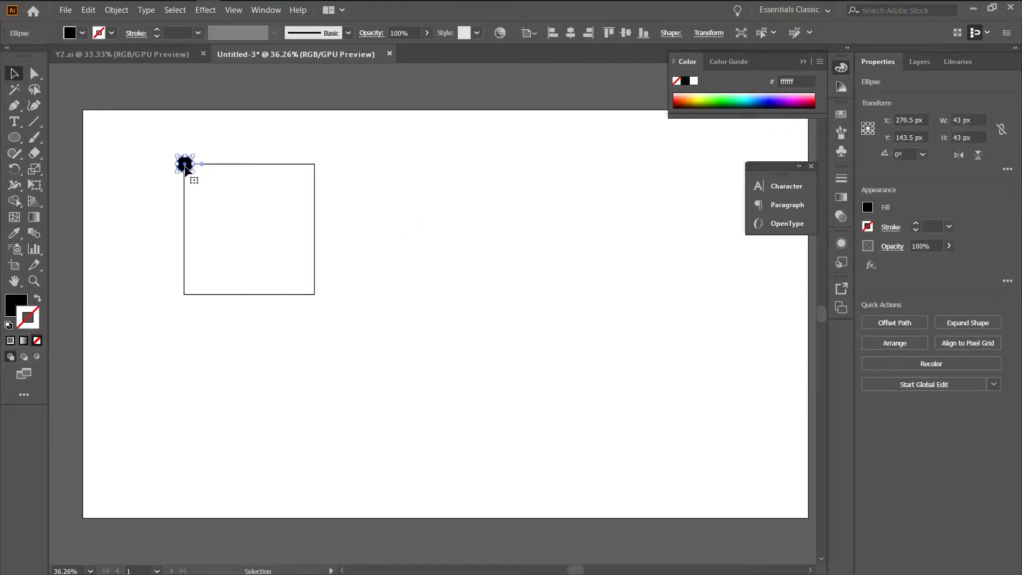
- Make a copy of the circle with the Move transform, offset 50 px horizontally and 0 px vertically
right_click(184, 168)
mouse_move(245, 349)
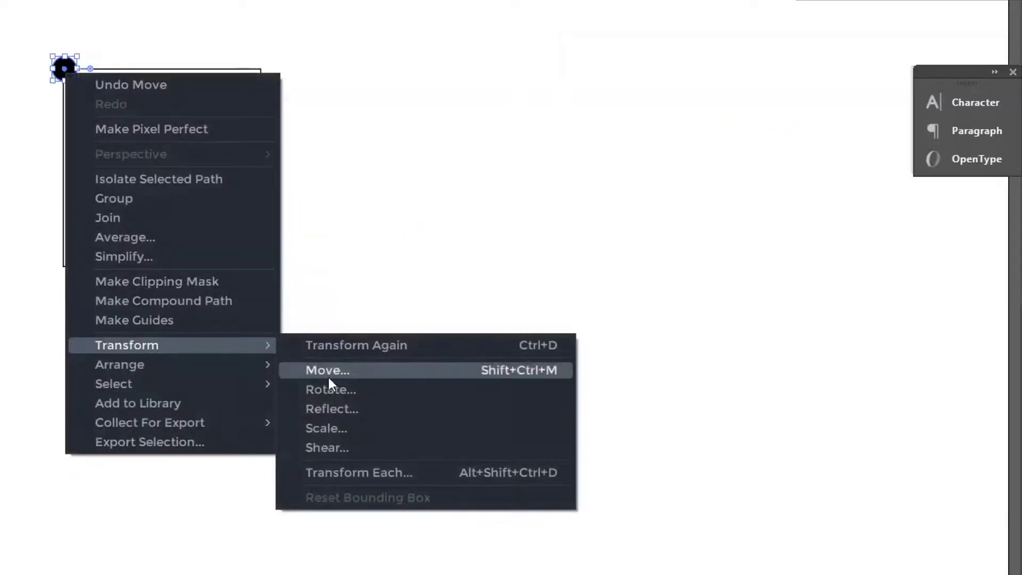
left_click(356, 373)
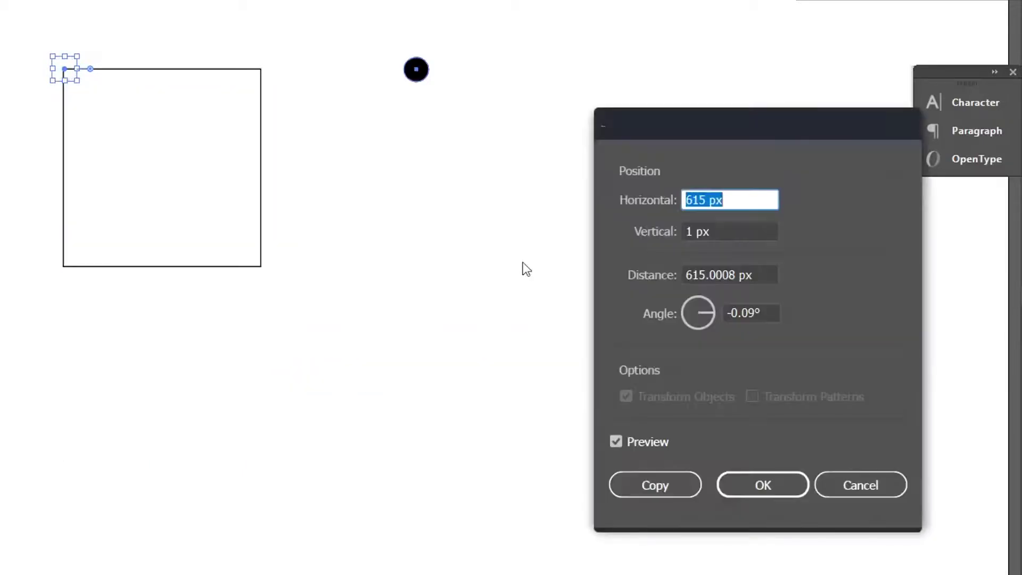
left_click(705, 201)
double_click(705, 201)
type("50")
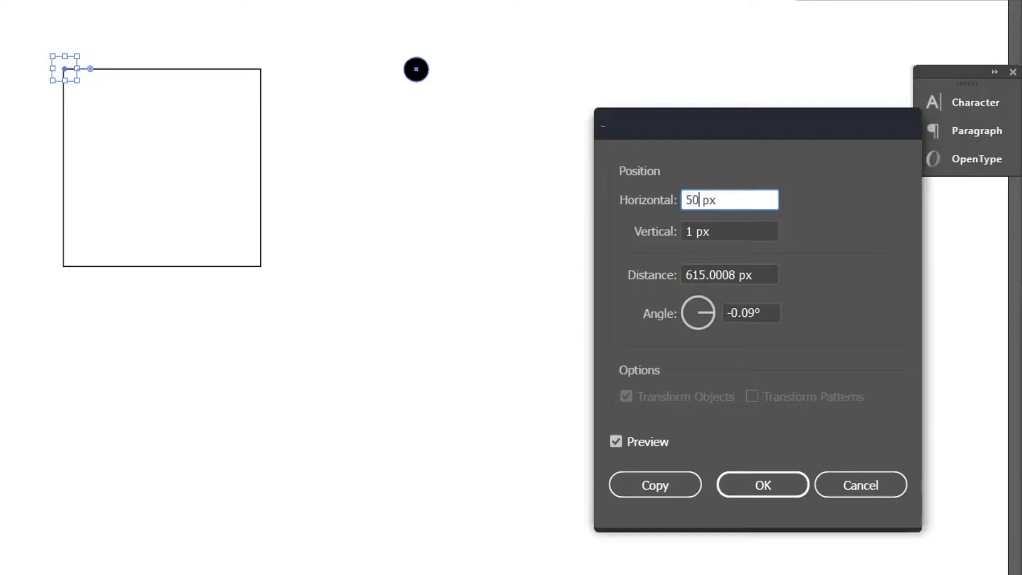
double_click(689, 231)
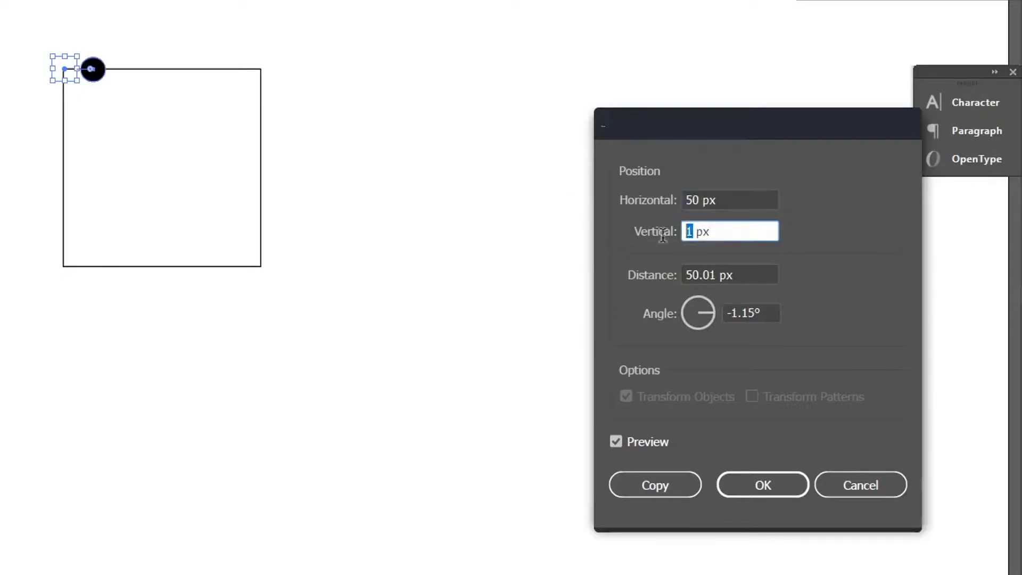
type("0")
left_click(675, 483)
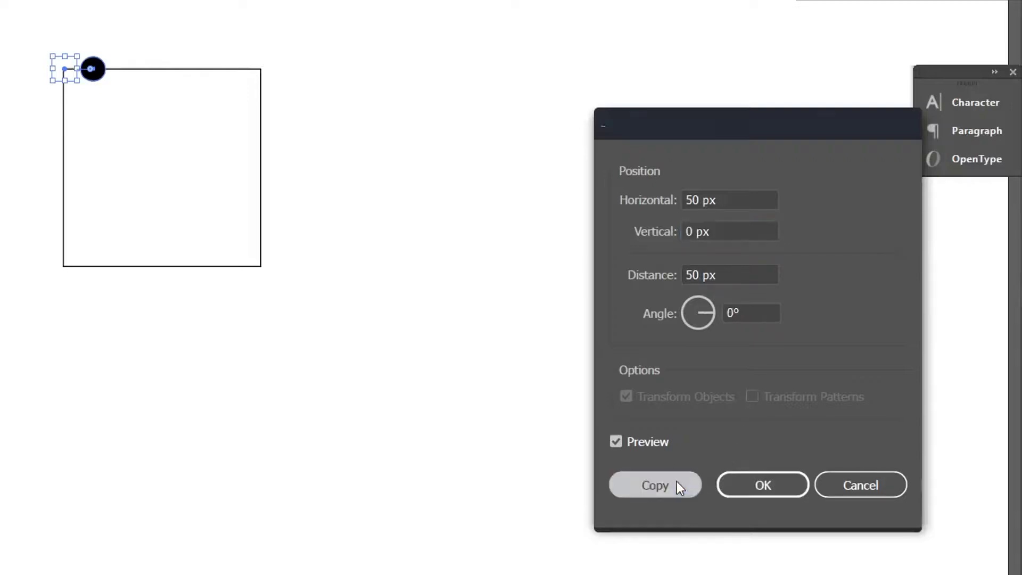
- Repeat the circle copy until a row of eight circles spans the square's top edge
key("ctrl+d")
key("ctrl+d")
key("ctrl+d")
key("ctrl+d")
key("ctrl+d")
key("ctrl+d")
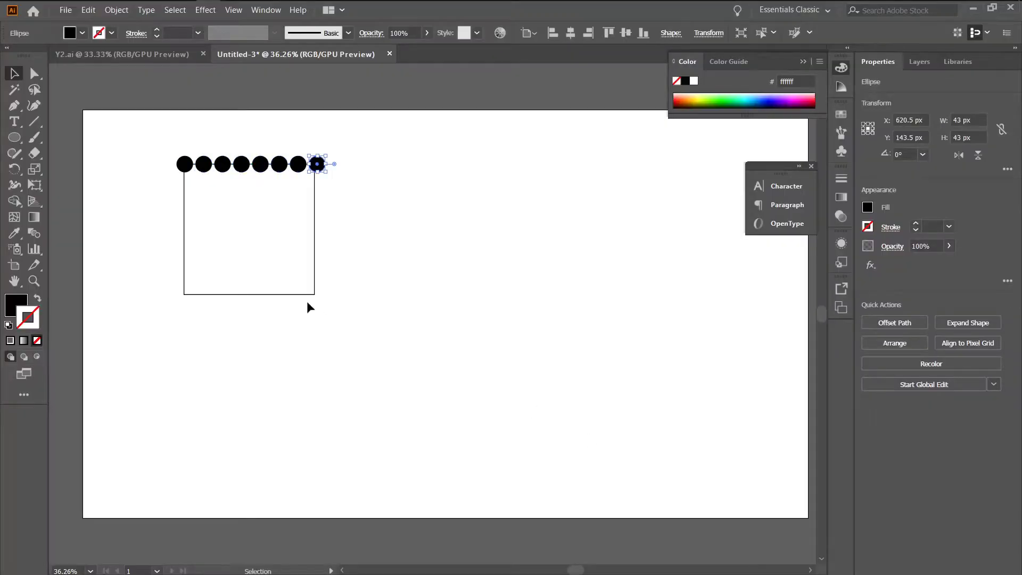
- Duplicate the row of circles downward at about 50 px spacing until eight rows cover the square
left_click_drag(165, 148, 333, 162)
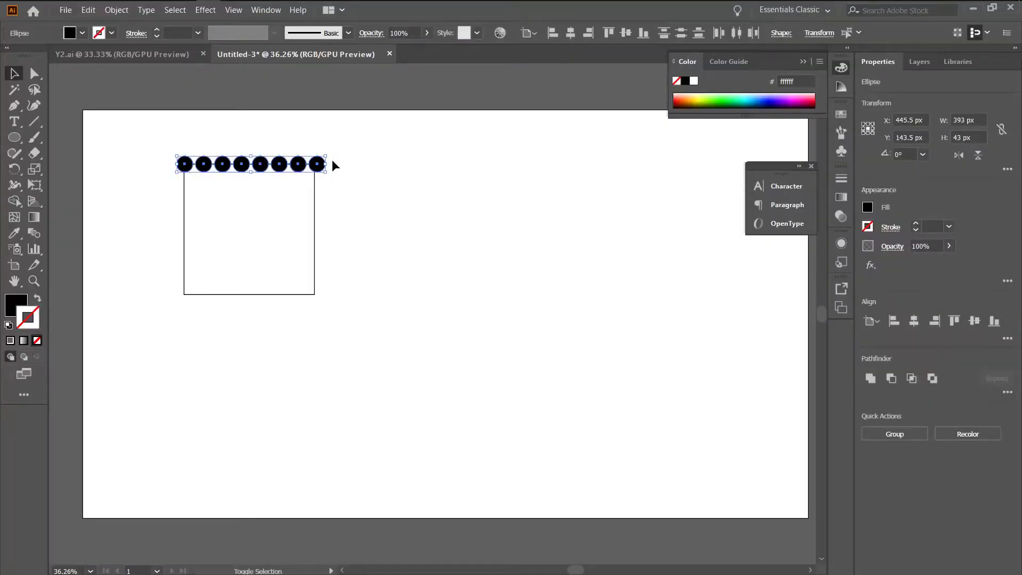
key("alt+shift+Down")
key("ctrl+d")
key("ctrl+d")
key("ctrl+d")
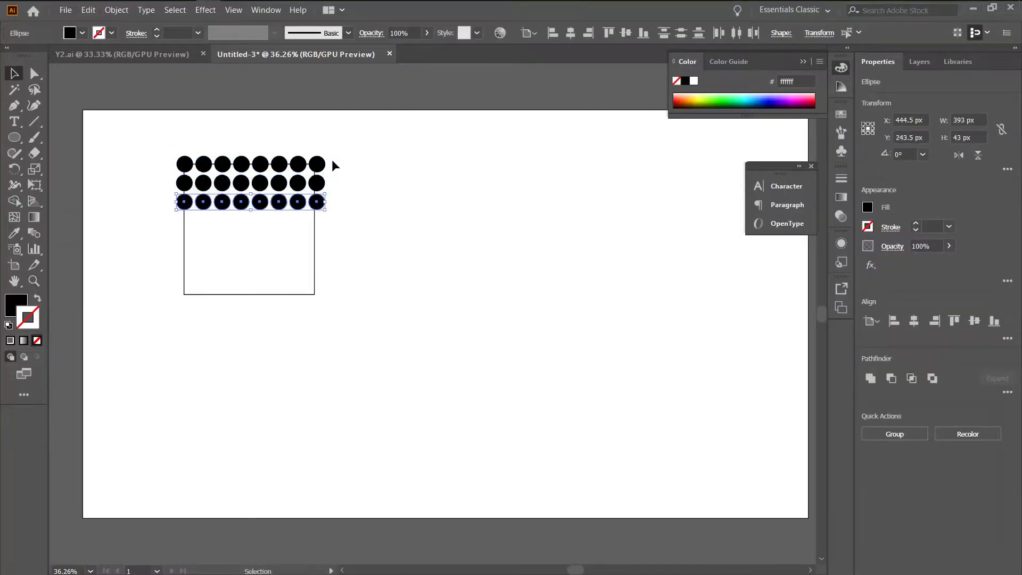
key("ctrl+d")
key("ctrl+d")
key("ctrl+d")
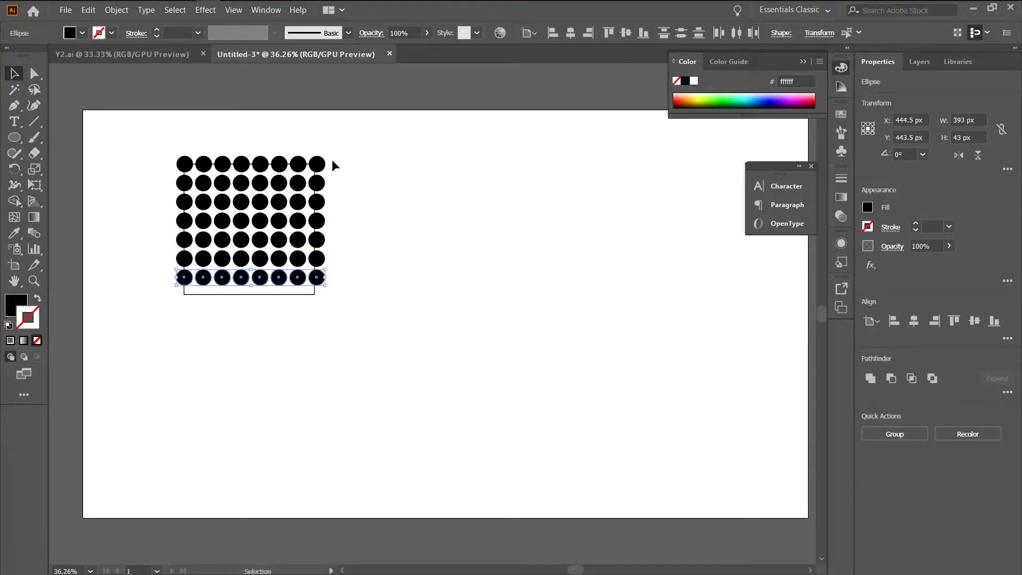
- Bring the white square to the front of the grid of circles
left_click_drag(154, 140, 387, 368)
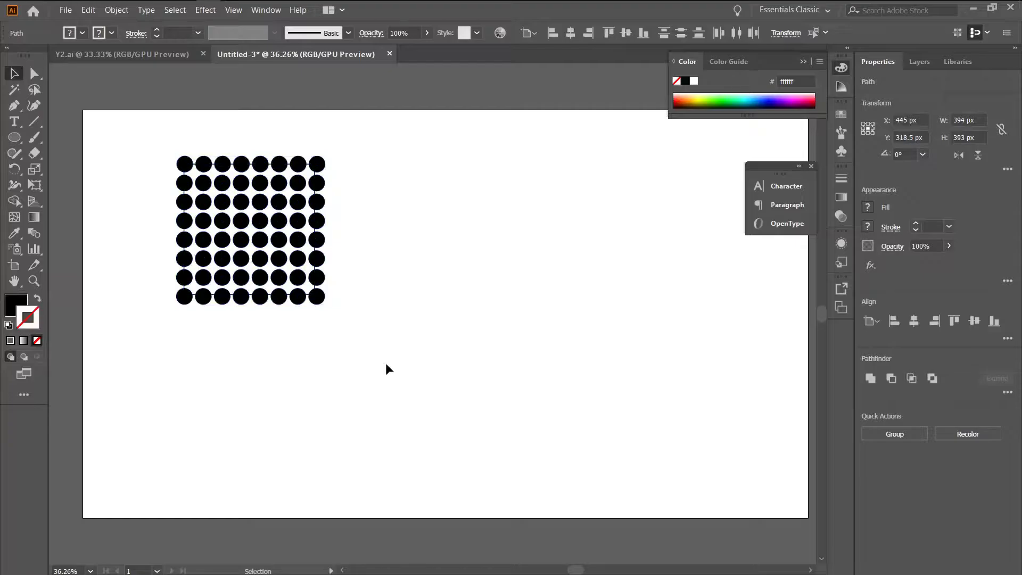
left_click(386, 365)
left_click(315, 291)
left_click(18, 306)
key("ctrl+shift+bracketright")
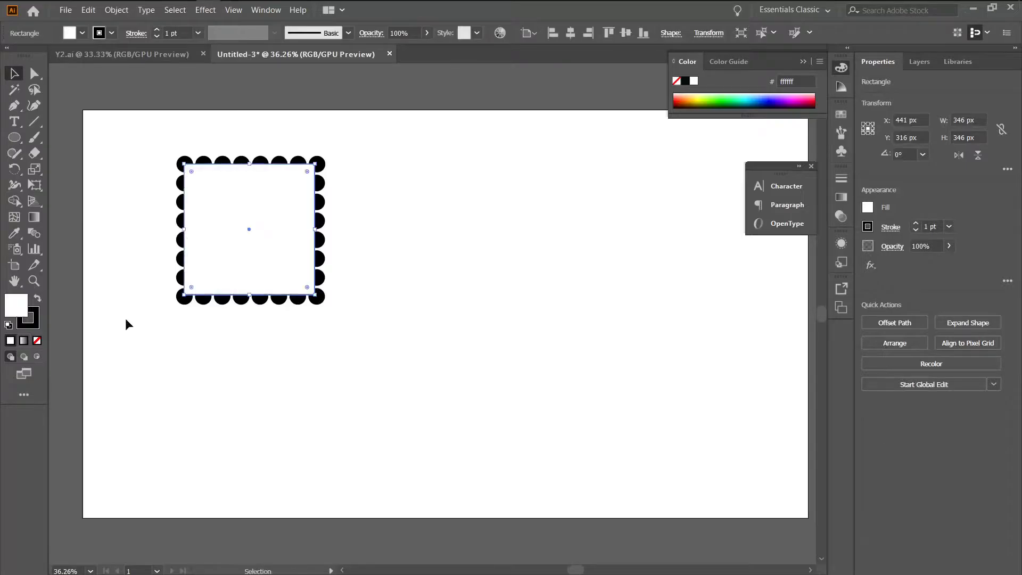
- Make a clipping mask from the square and all the circles so the dots are cropped to the square
left_click_drag(154, 141, 371, 301)
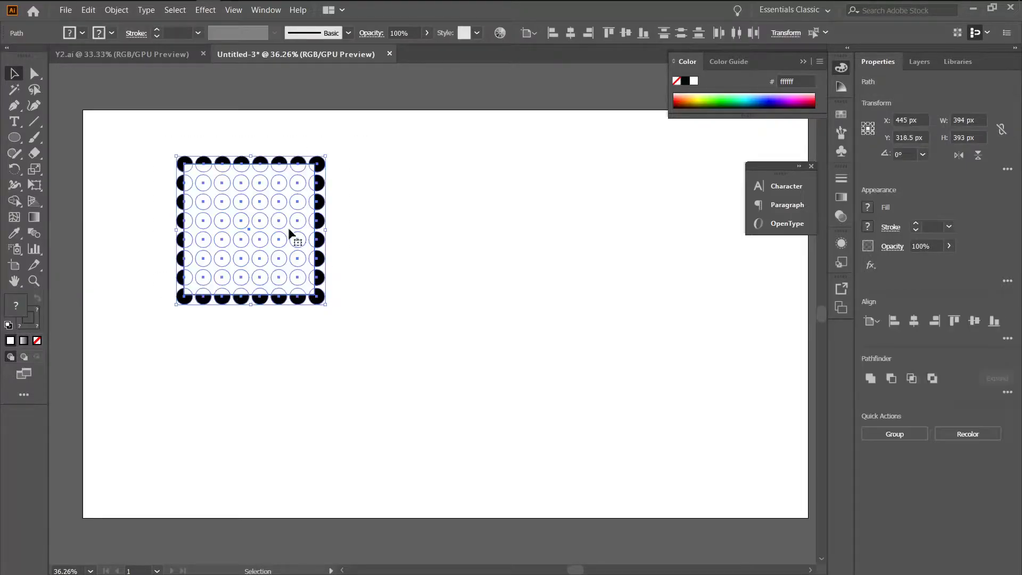
right_click(270, 225)
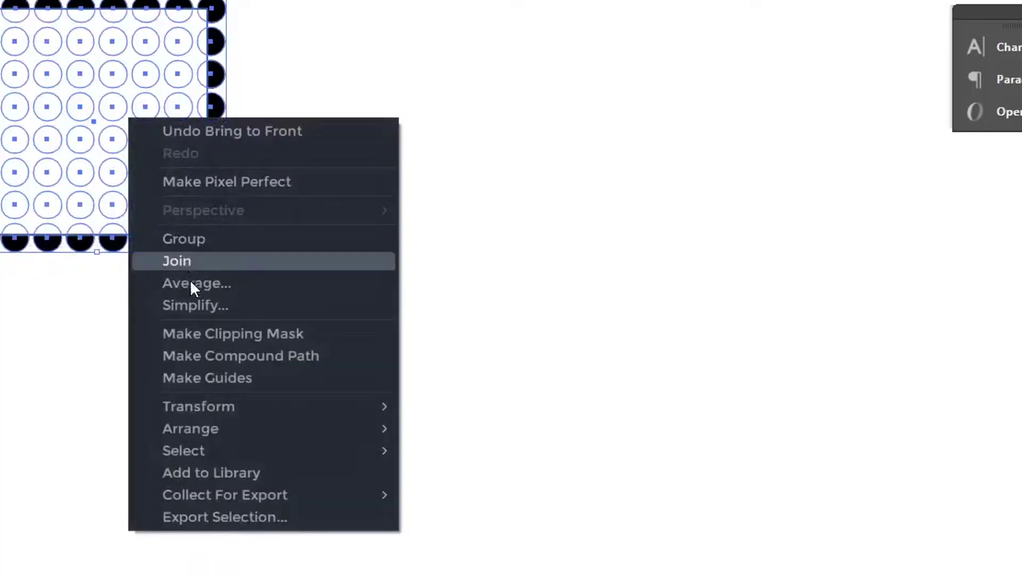
left_click(232, 333)
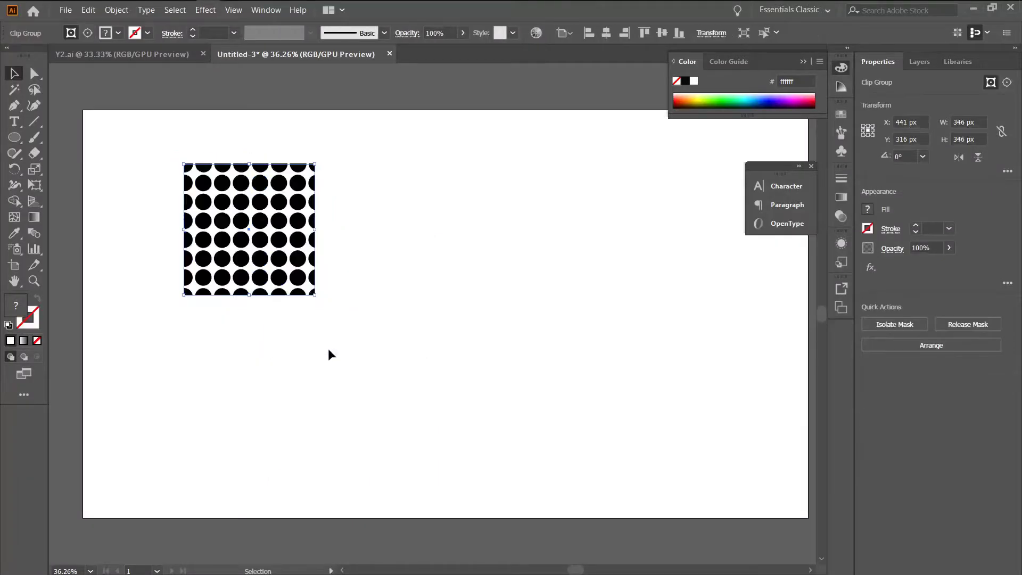
left_click(306, 351)
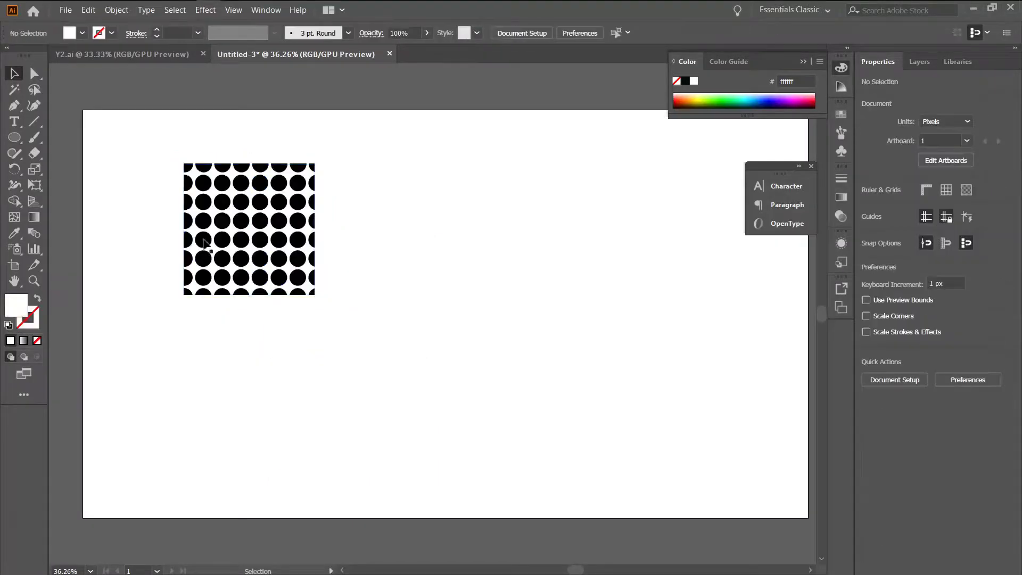
- Make a pattern swatch from the clipped dots with Size Tile to Art enabled, and finish pattern editing
left_click_drag(163, 153, 325, 318)
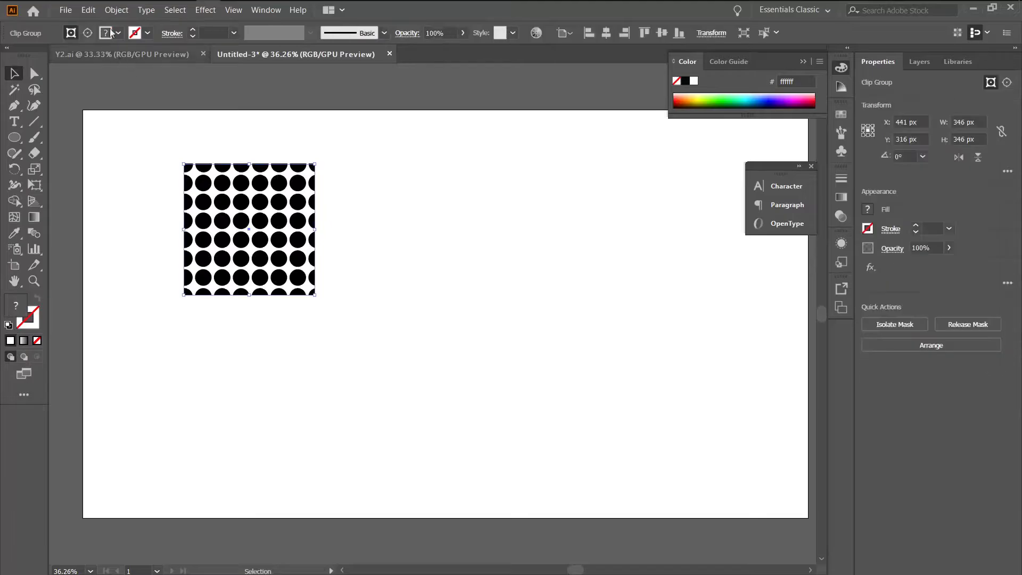
left_click(94, 12)
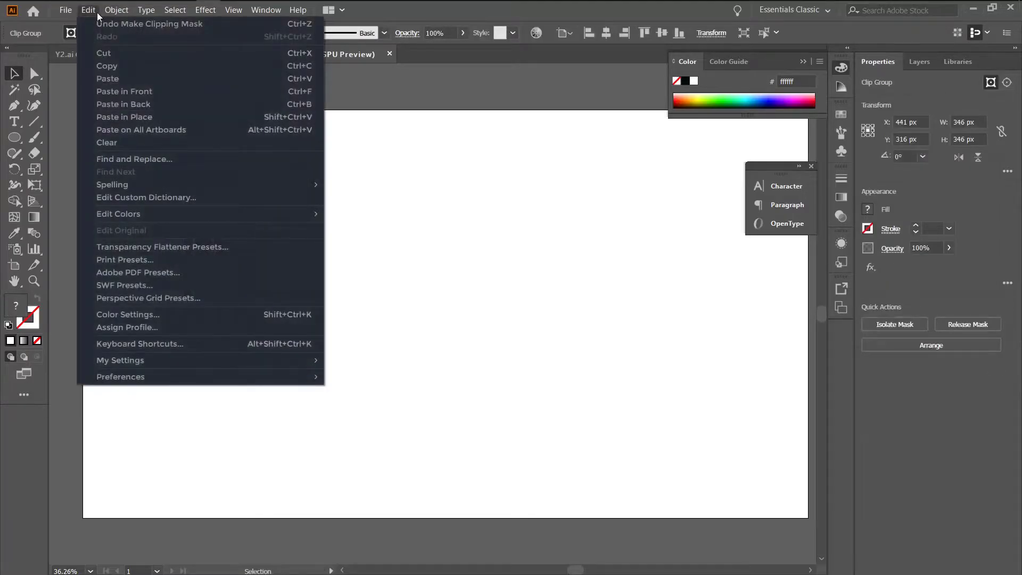
mouse_move(110, 9)
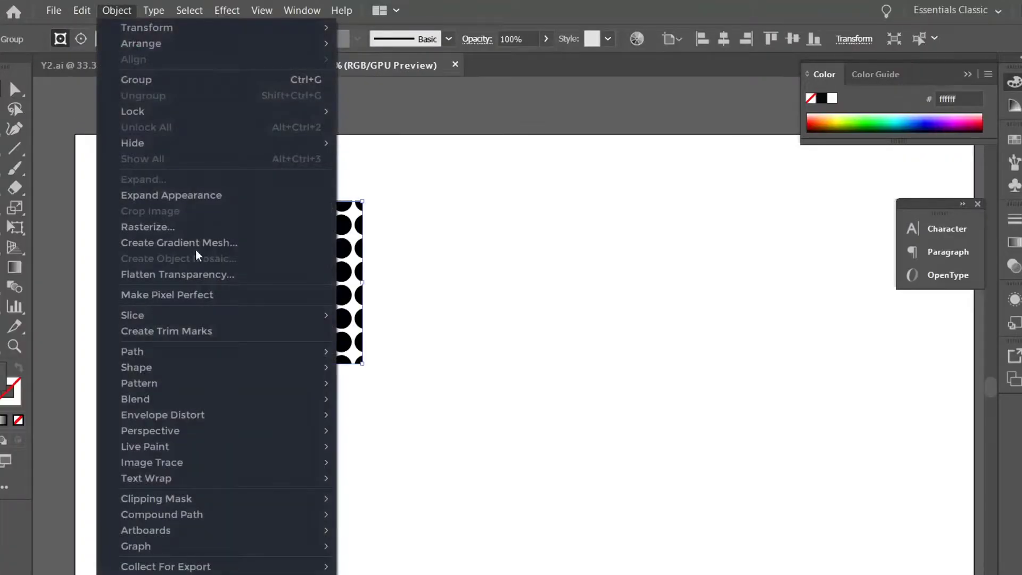
mouse_move(209, 392)
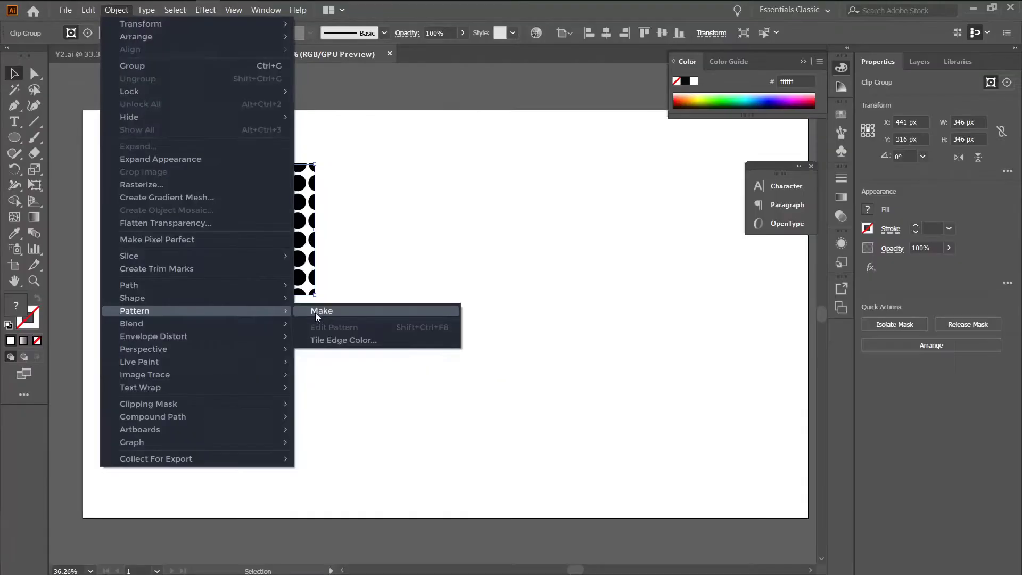
left_click(362, 384)
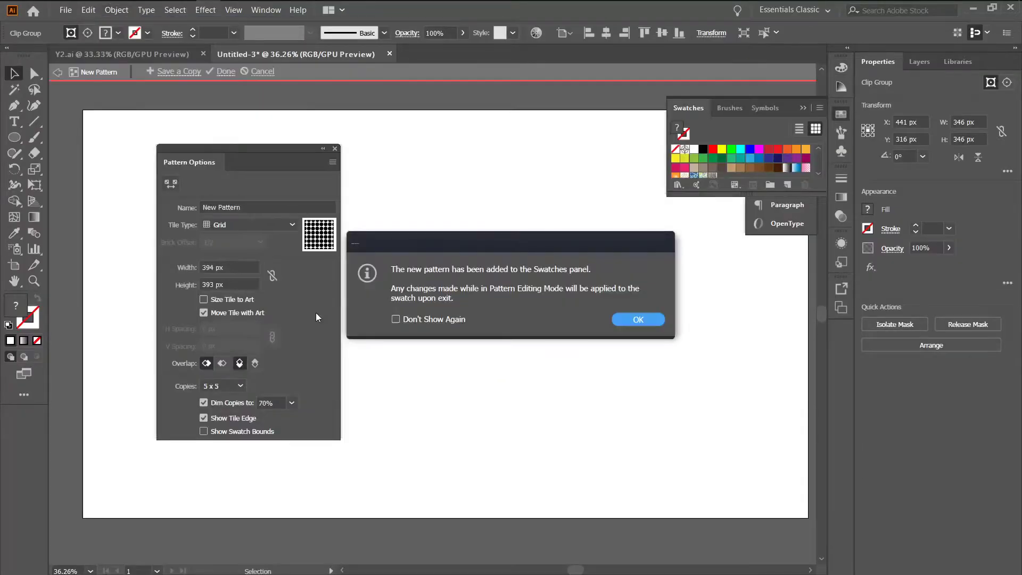
left_click(632, 321)
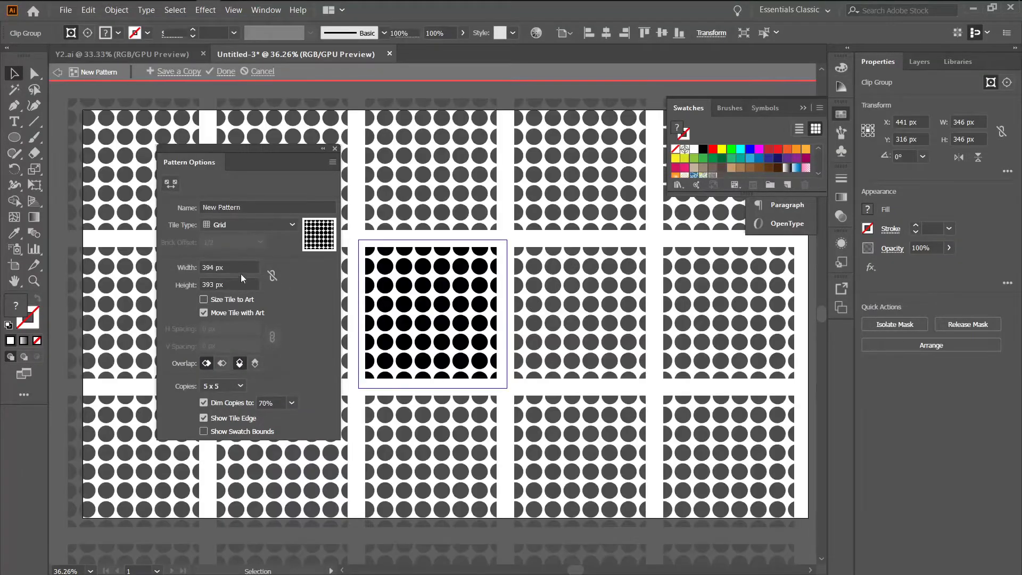
left_click(204, 299)
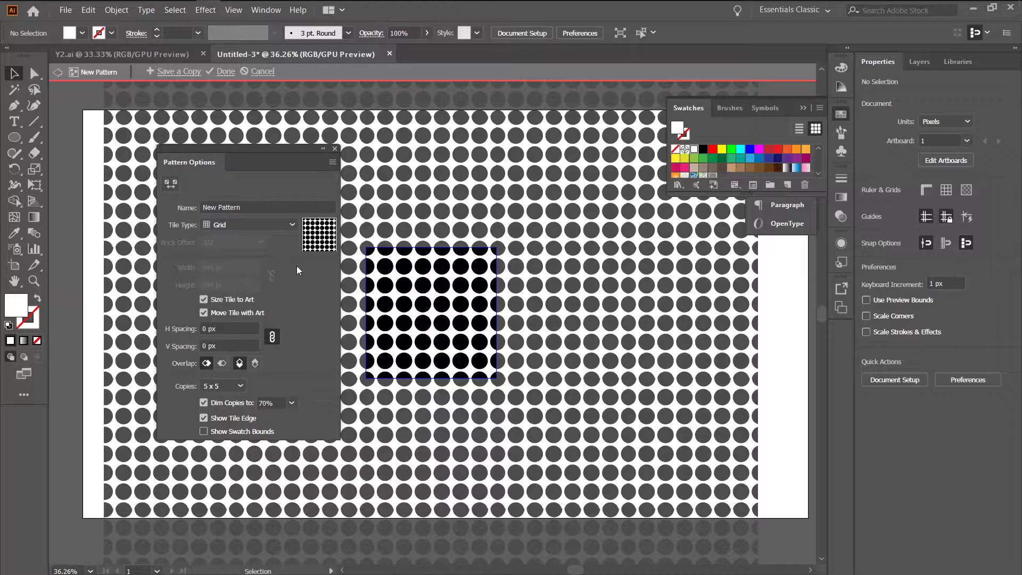
left_click(218, 71)
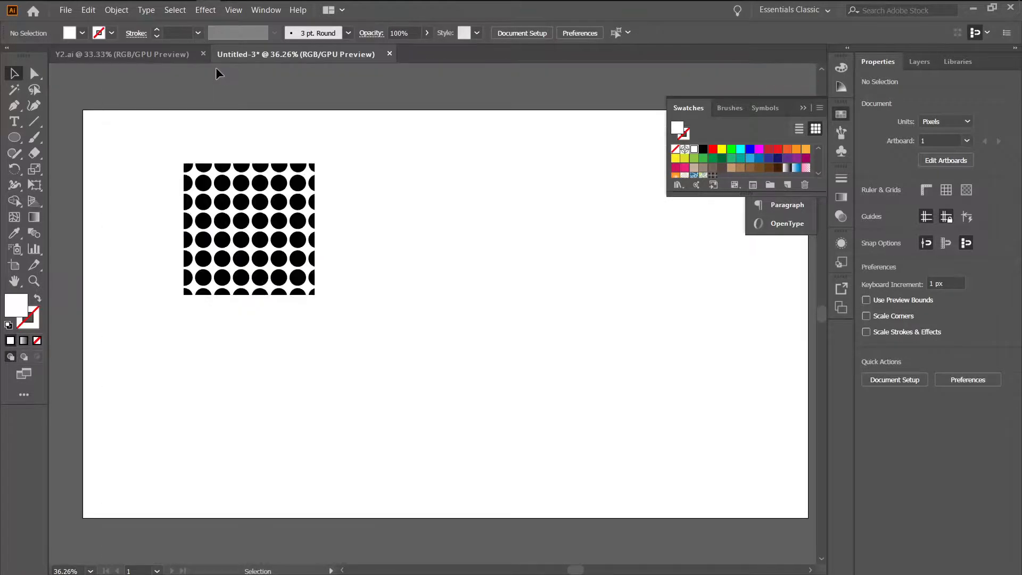
- Delete the original dot artwork and draw a full-height rectangle about 452 by 1077 px along the artboard's left edge
left_click_drag(168, 146, 384, 346)
key("Delete")
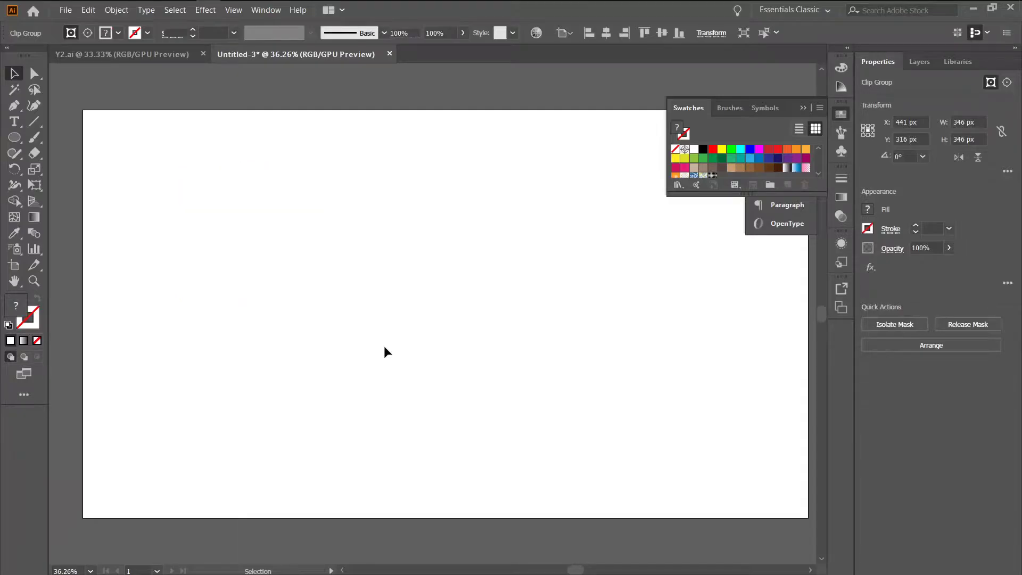
left_click(14, 121)
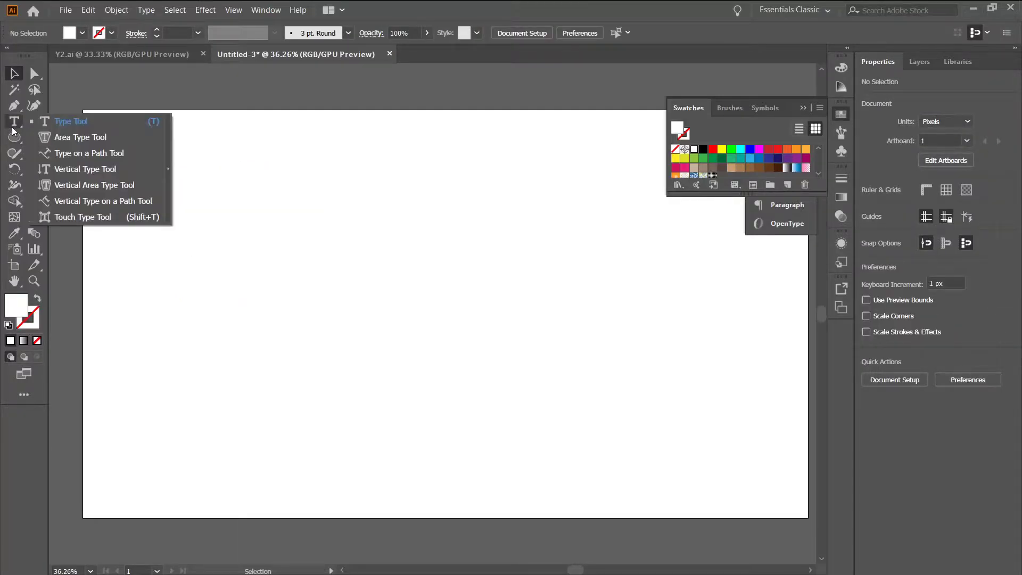
left_click(14, 137)
left_click(40, 137)
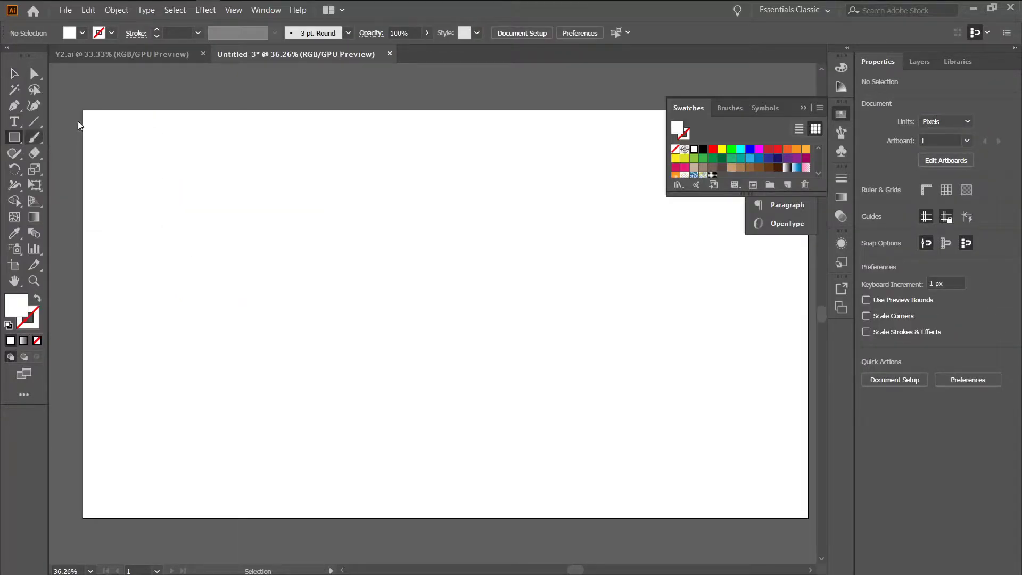
mouse_move(82, 111)
left_mouse_down()
mouse_move(199, 272)
mouse_move(264, 417)
mouse_move(242, 481)
mouse_move(253, 517)
left_mouse_up()
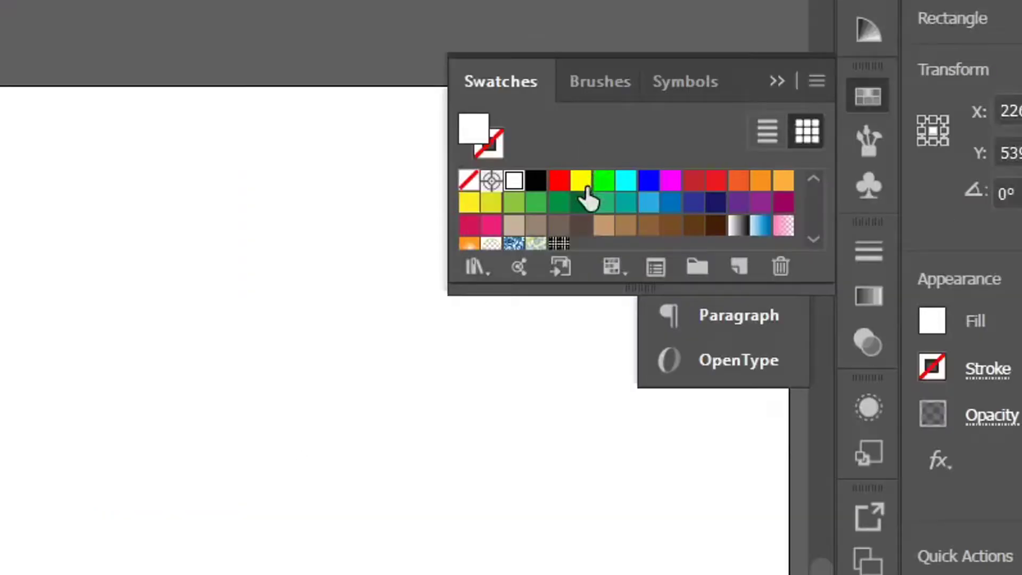
- Fill the tall rectangle with the new dot pattern swatch and deselect it
scroll(721, 155, "down", 3)
left_click(559, 181)
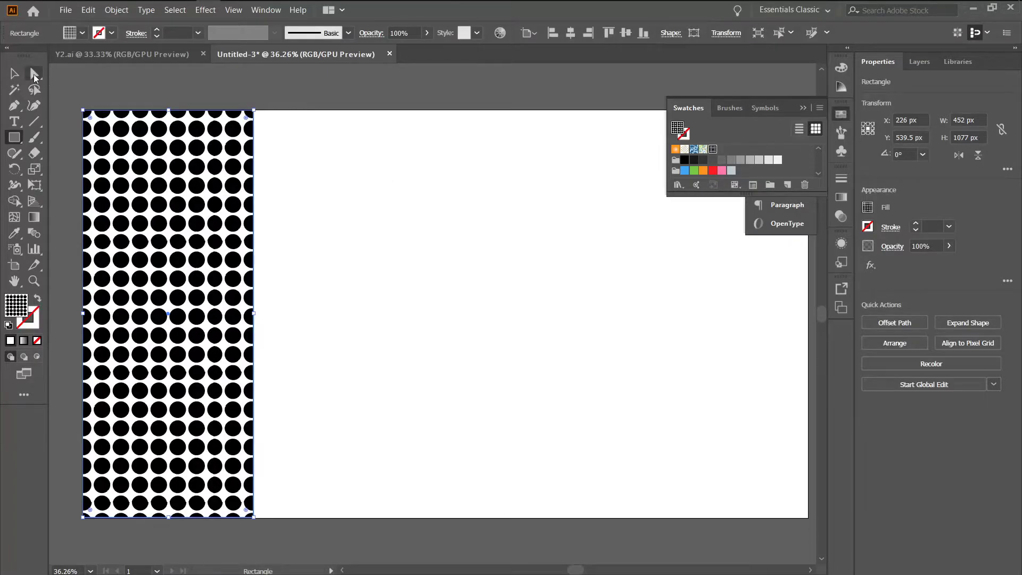
left_click(14, 74)
left_click(302, 219)
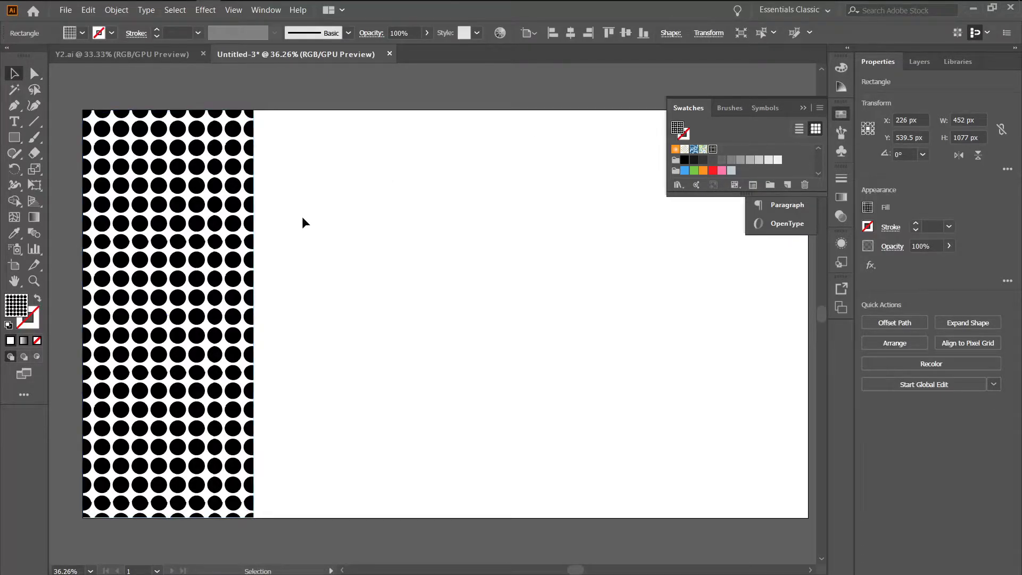
- Draw a square about 407 by 407 px beside the dotted strip, give it the default white fill and black stroke, and deselect it
key("m")
left_click_drag(334, 182, 488, 325)
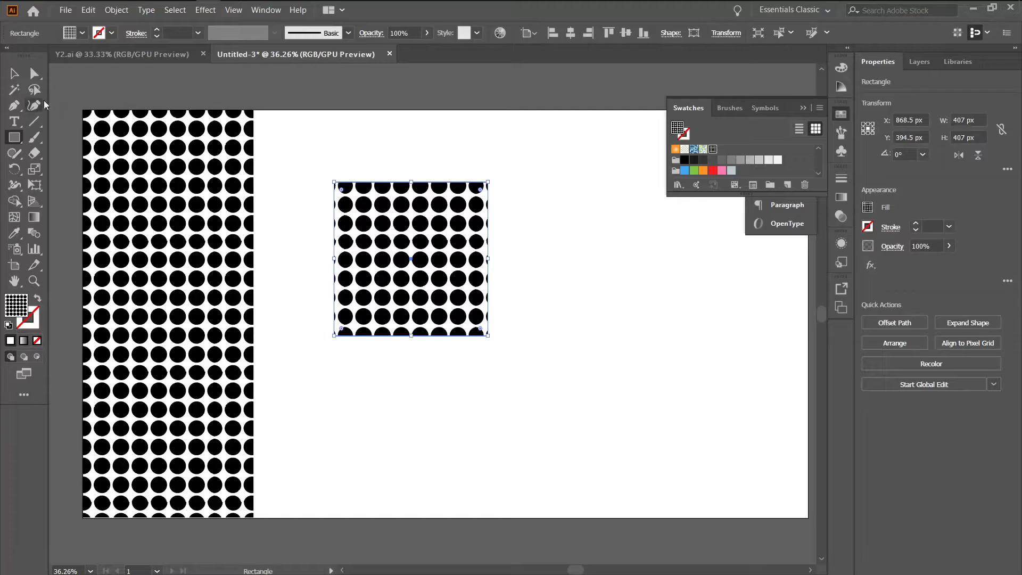
left_click(9, 324)
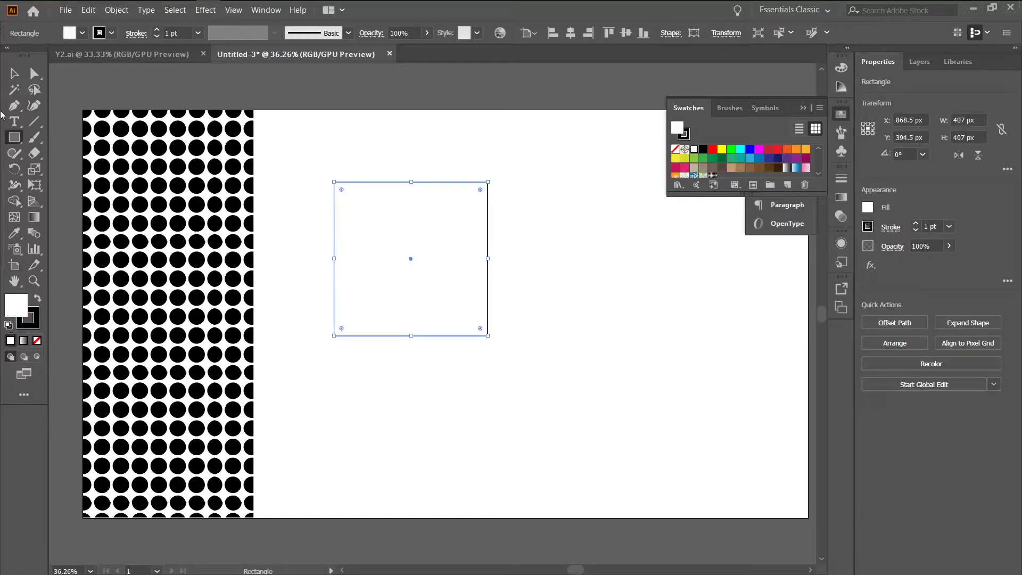
left_click(14, 73)
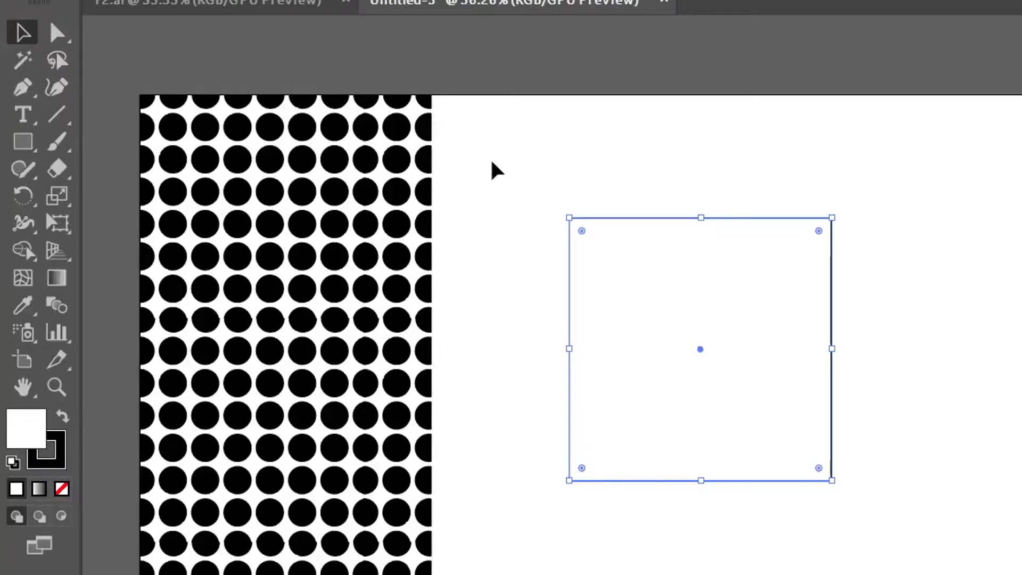
left_click(289, 152)
- Draw a straight vertical Pen path just inside the square's left edge, spanning the square from top to bottom
left_click(35, 122)
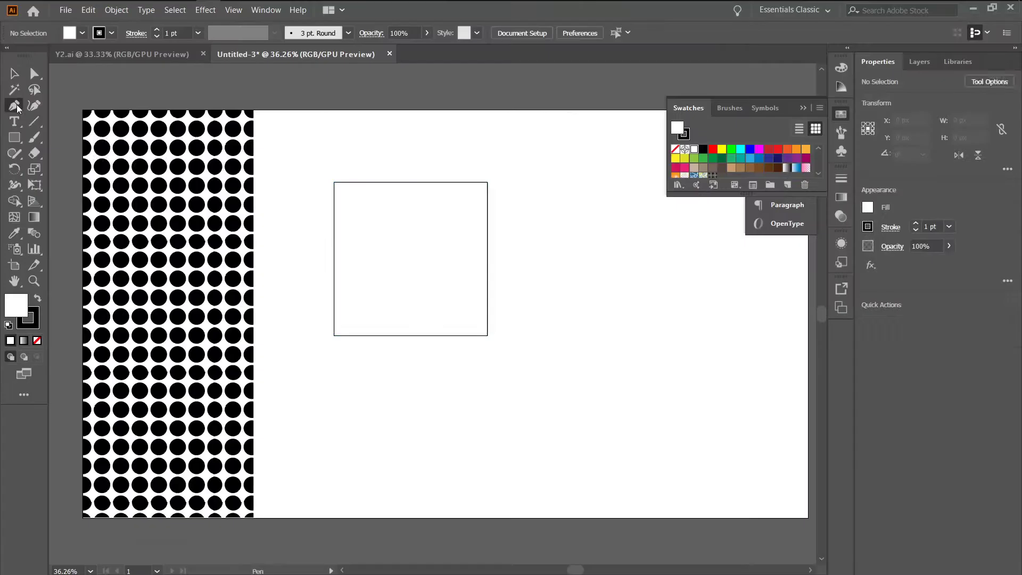
key("p")
left_click(339, 183)
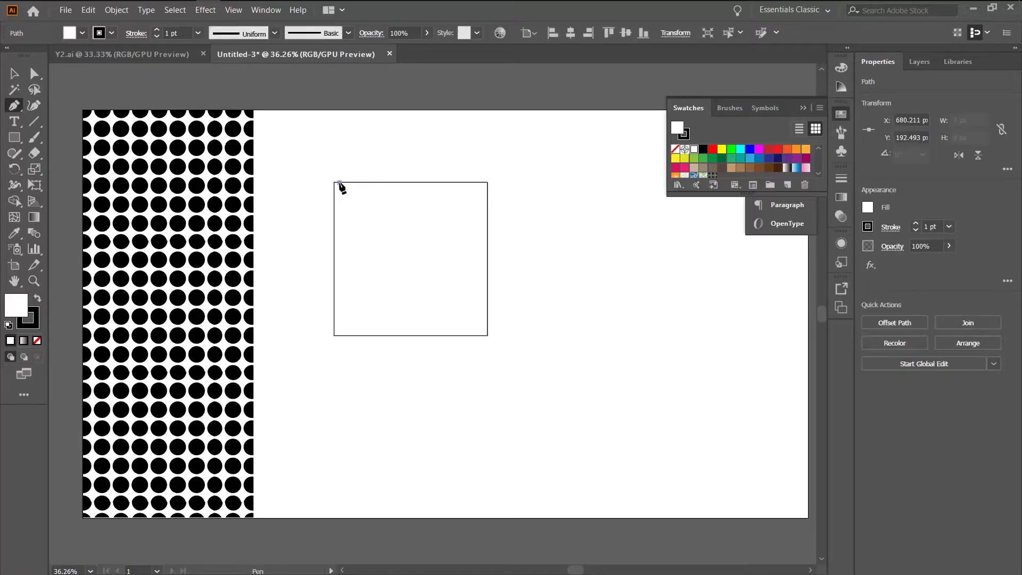
left_click(343, 335)
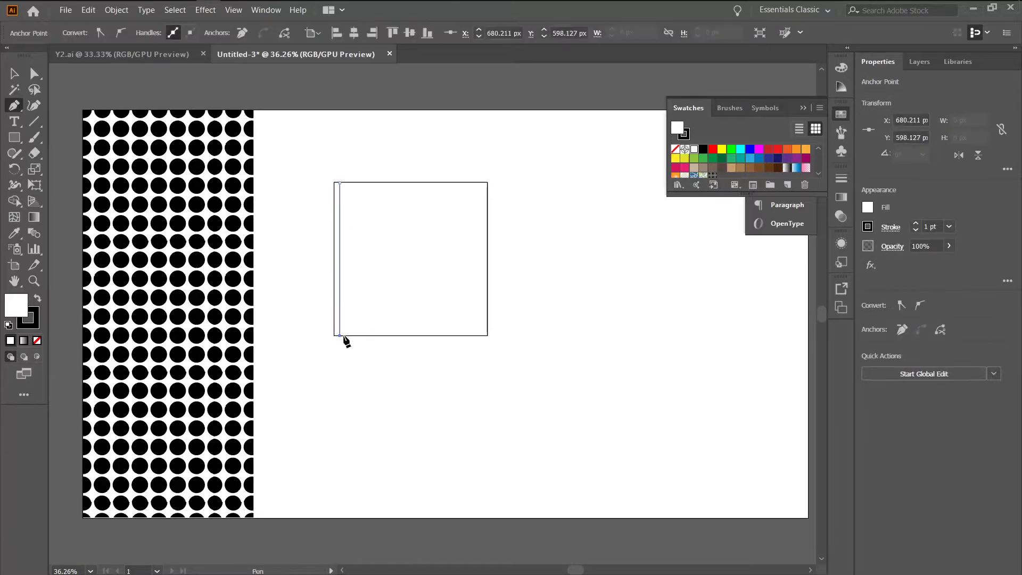
key("v")
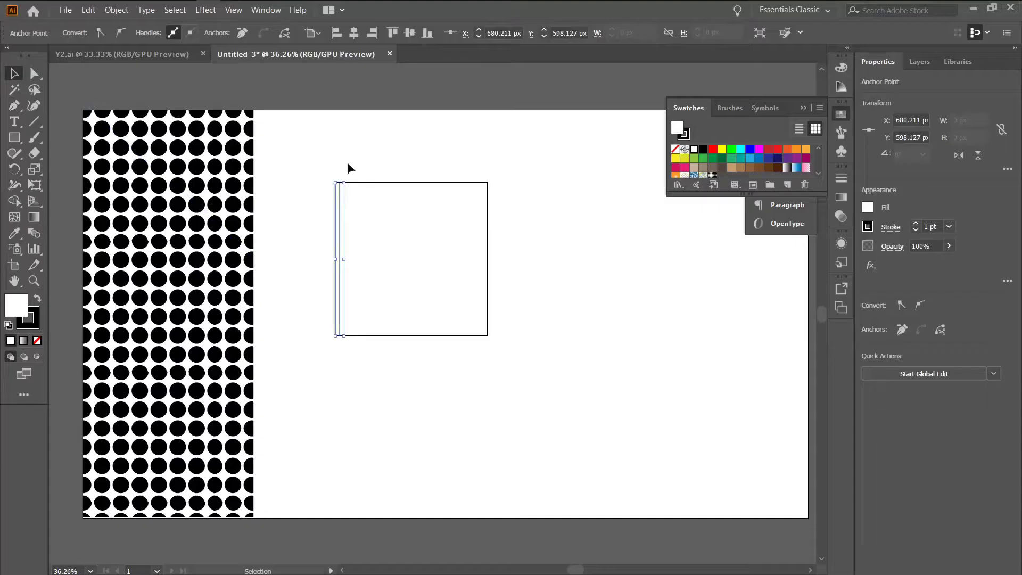
- Apply a Zig Zag effect to the vertical line with absolute size 4 px, 15 ridges per segment and smooth points, previewing the result
left_click(200, 12)
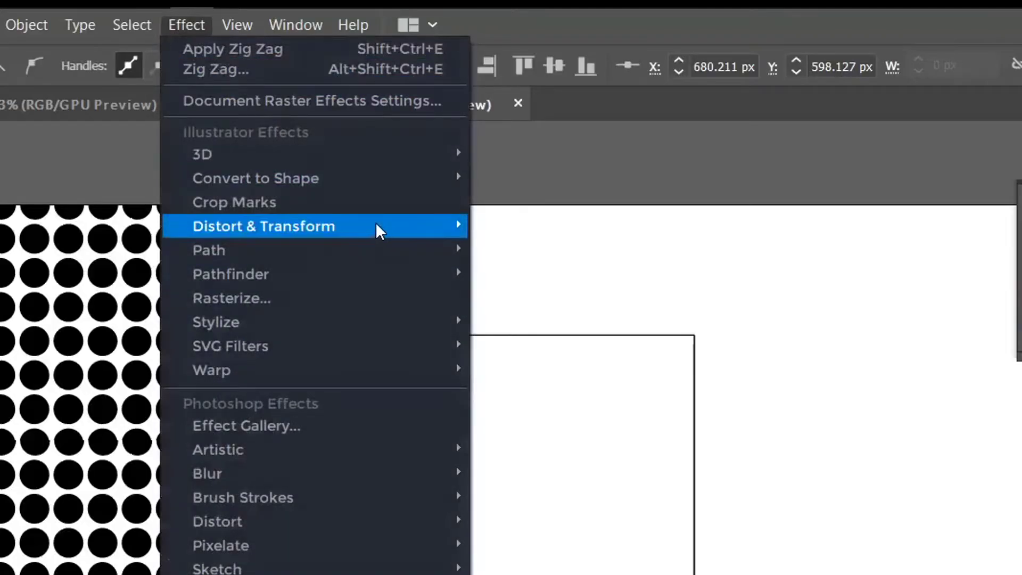
mouse_move(375, 225)
left_click(585, 365)
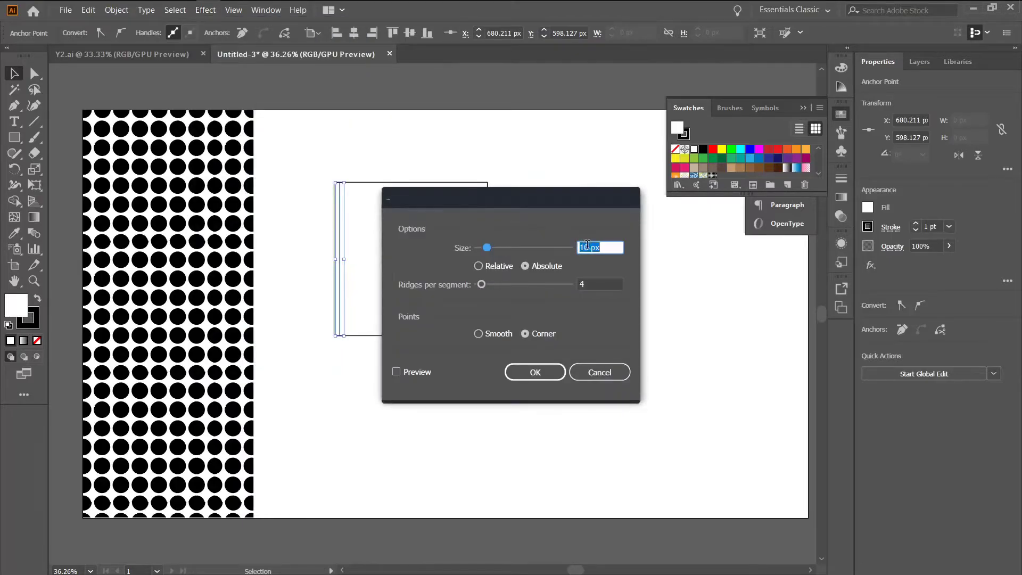
left_click(411, 372)
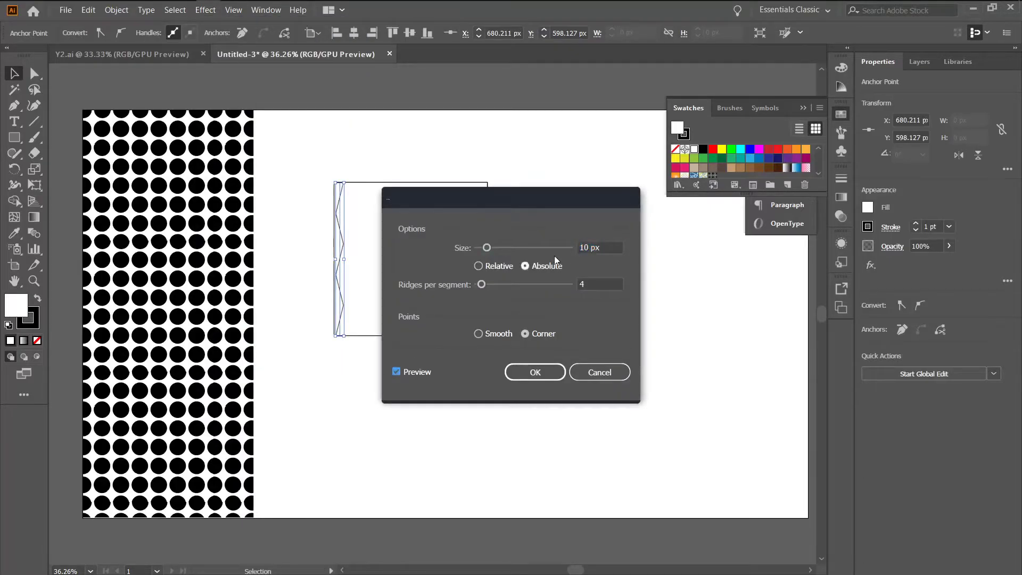
left_click_drag(587, 247, 573, 246)
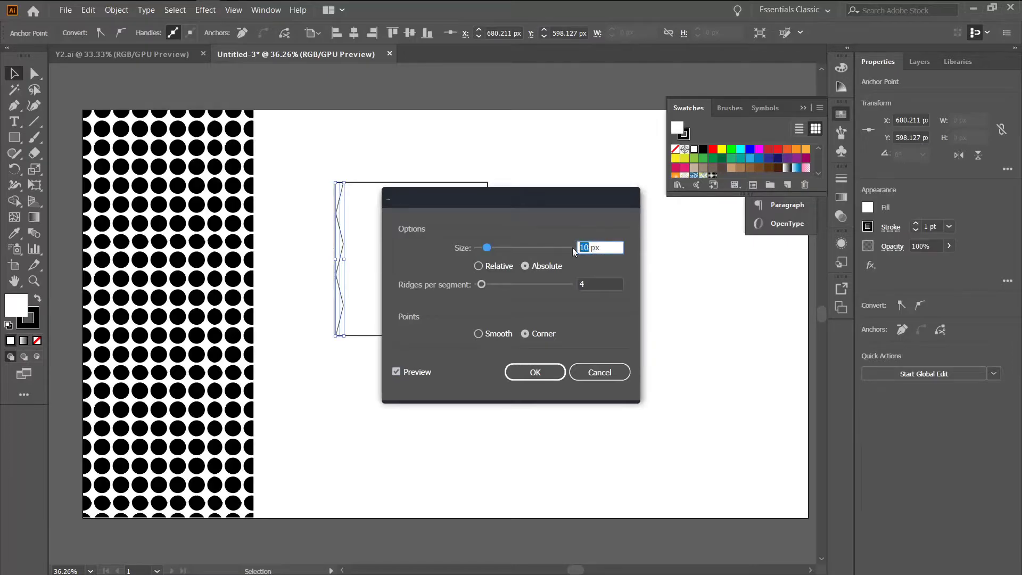
type("4")
left_click(597, 279)
type("15")
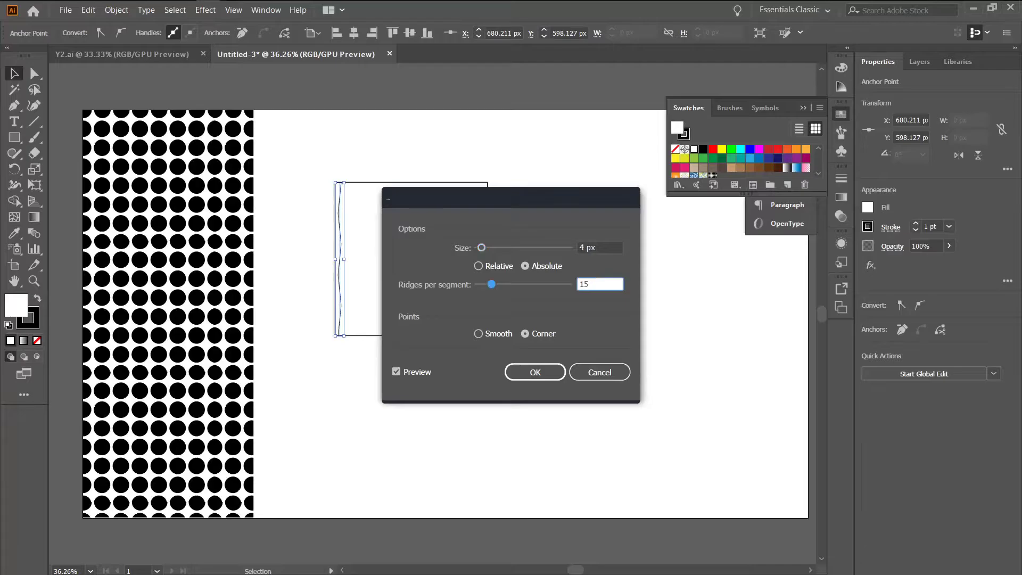
left_click(477, 333)
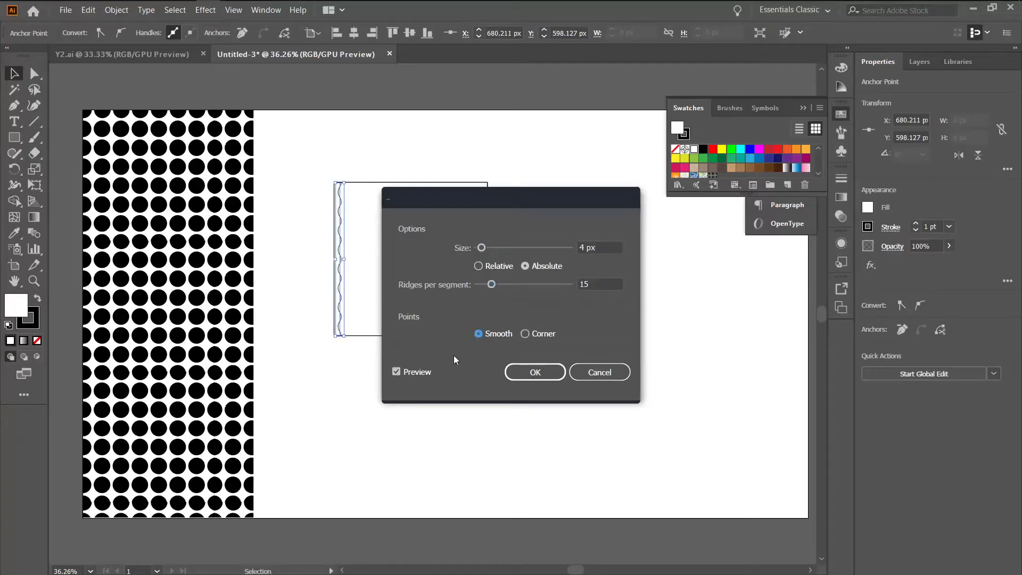
left_click(525, 372)
left_click(520, 372)
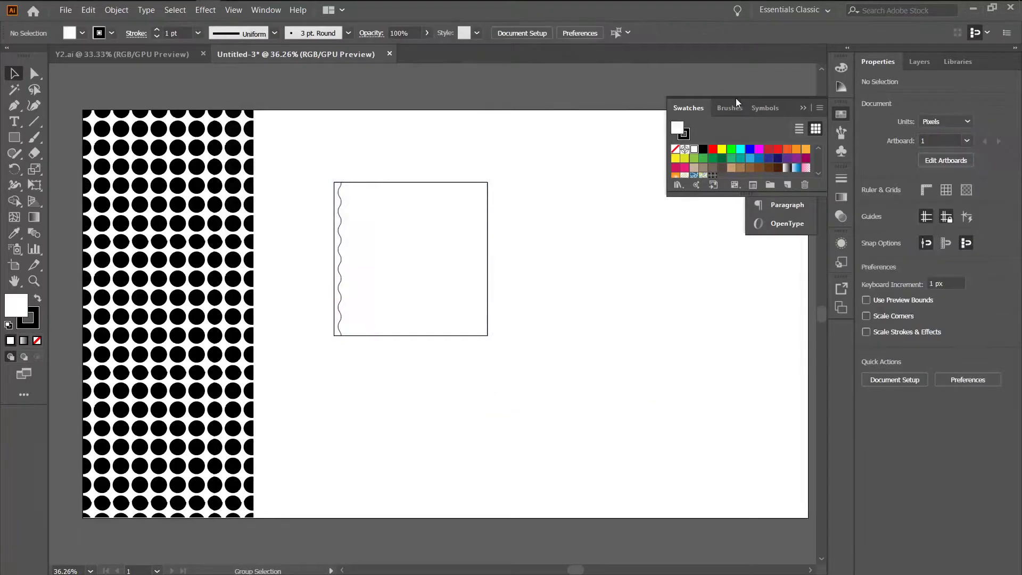
- Open the Move transform for the wavy line and set the vertical offset to 0 px
left_click(340, 258)
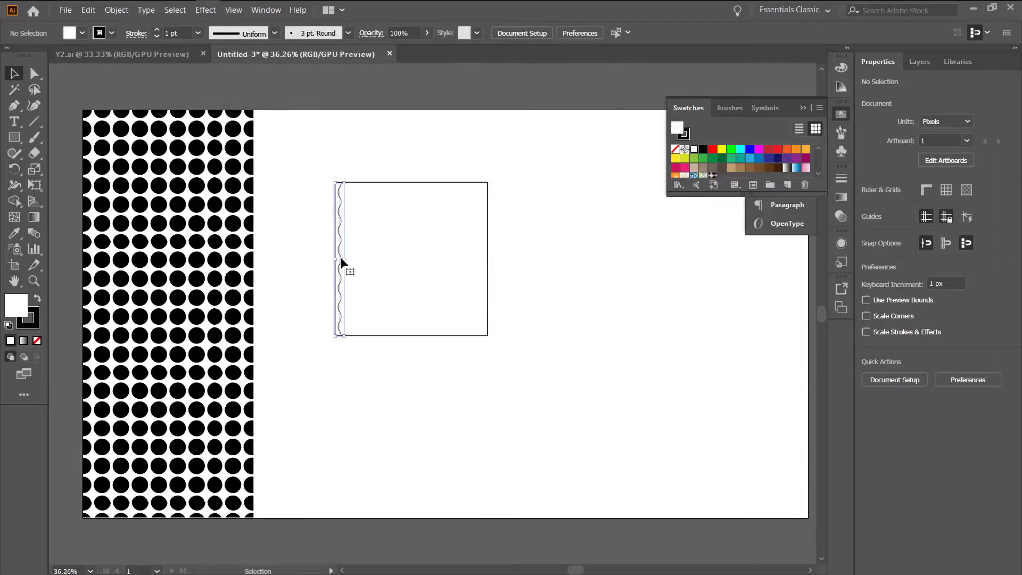
right_click(340, 257)
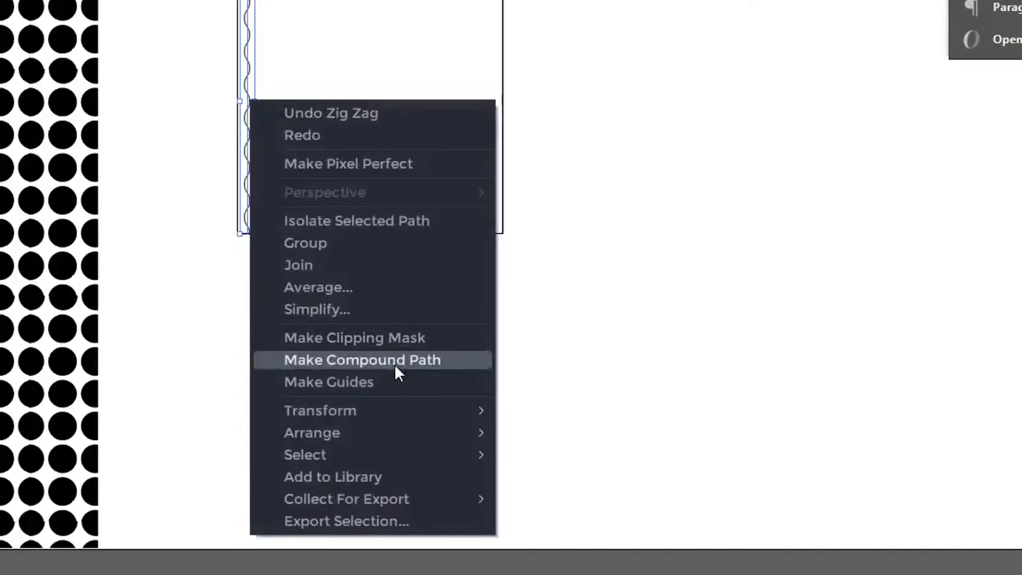
mouse_move(408, 410)
left_click(551, 439)
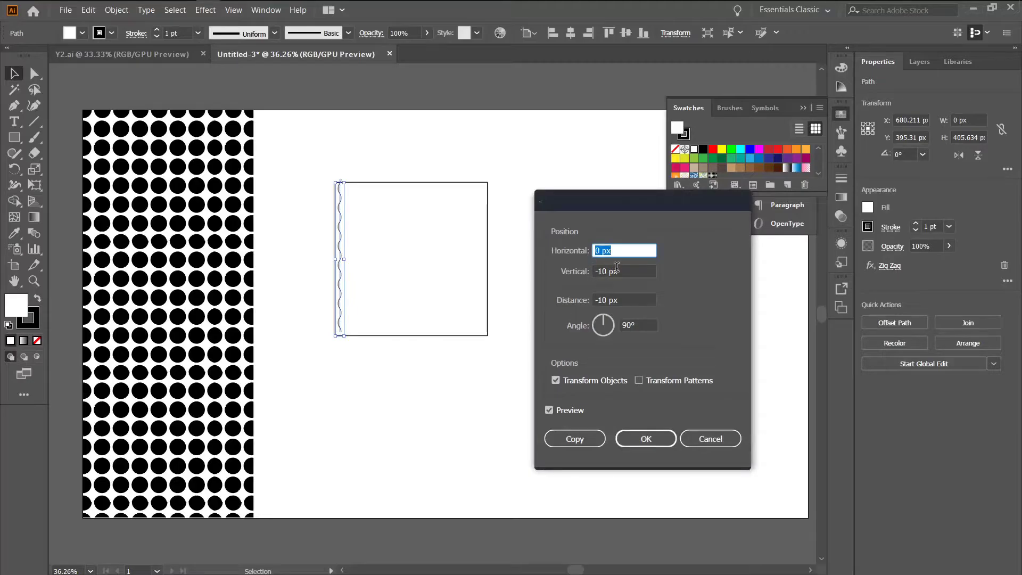
key("Tab")
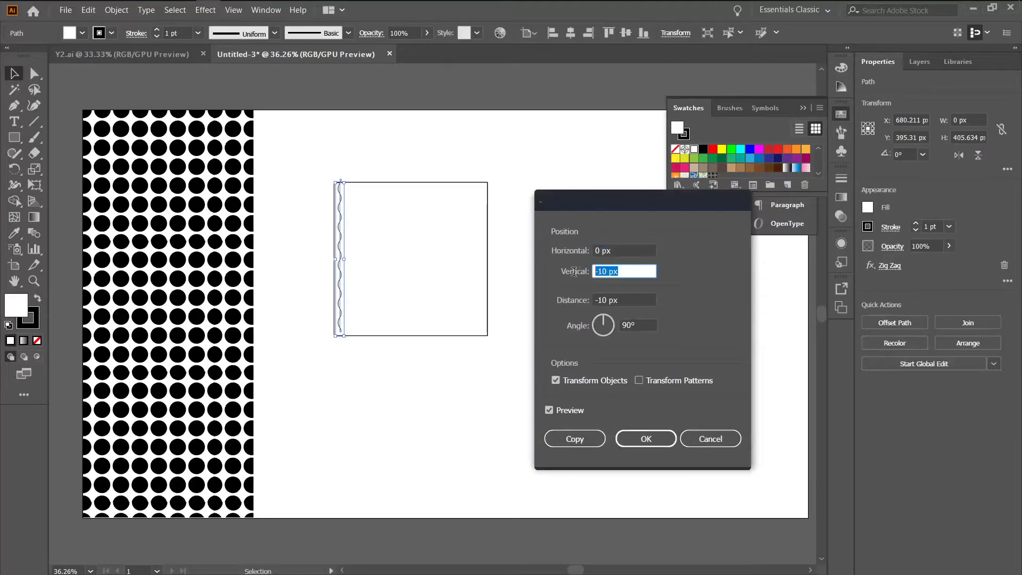
type("0")
- Try a horizontal offset of 20 px for the wavy line and toggle the preview to judge the spacing
double_click(597, 250)
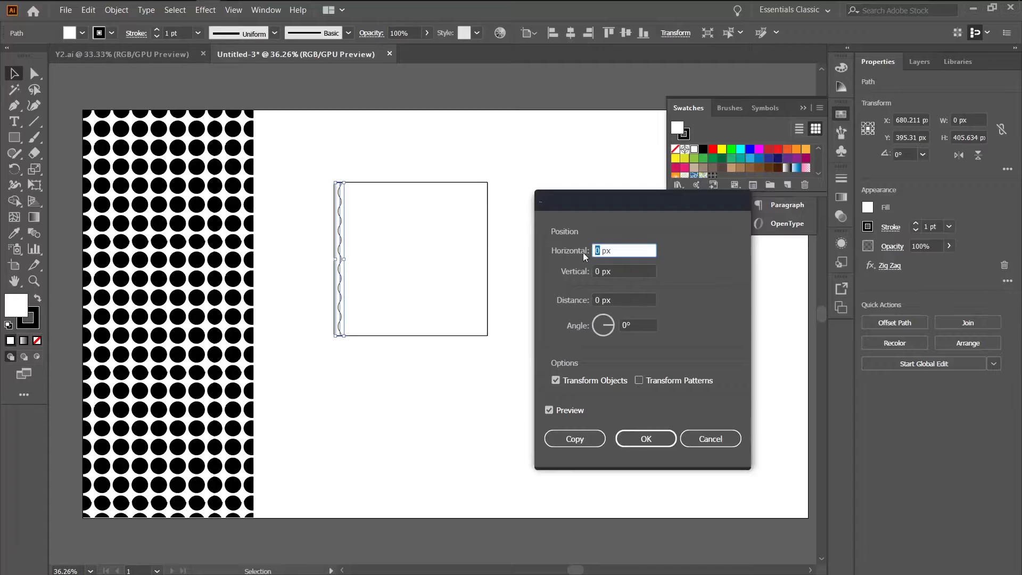
type("20")
left_click(563, 412)
left_click(563, 410)
left_click(563, 411)
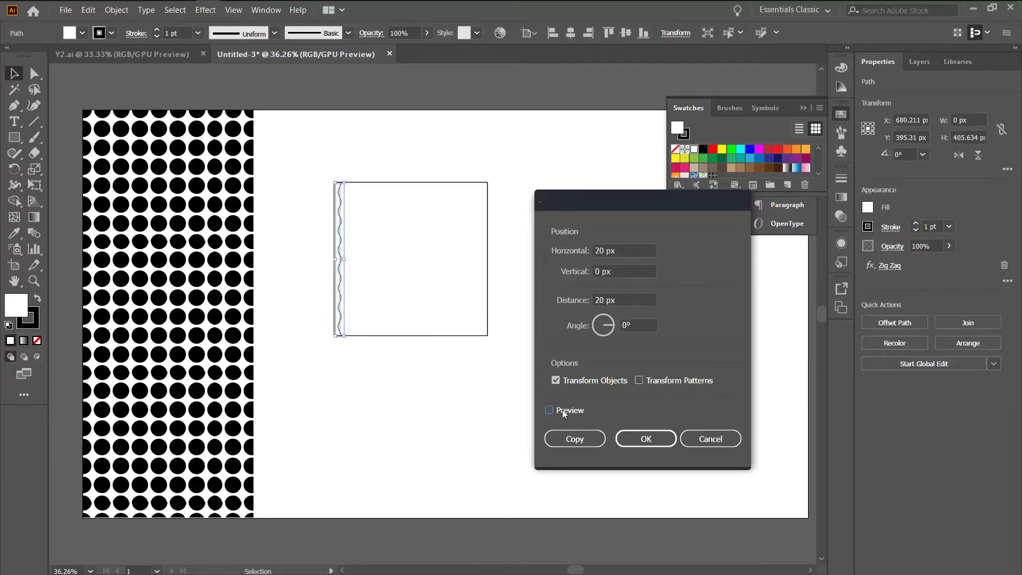
- Set the horizontal offset to 15 px, preview it and create a copy of the wavy line
double_click(604, 248)
type("1")
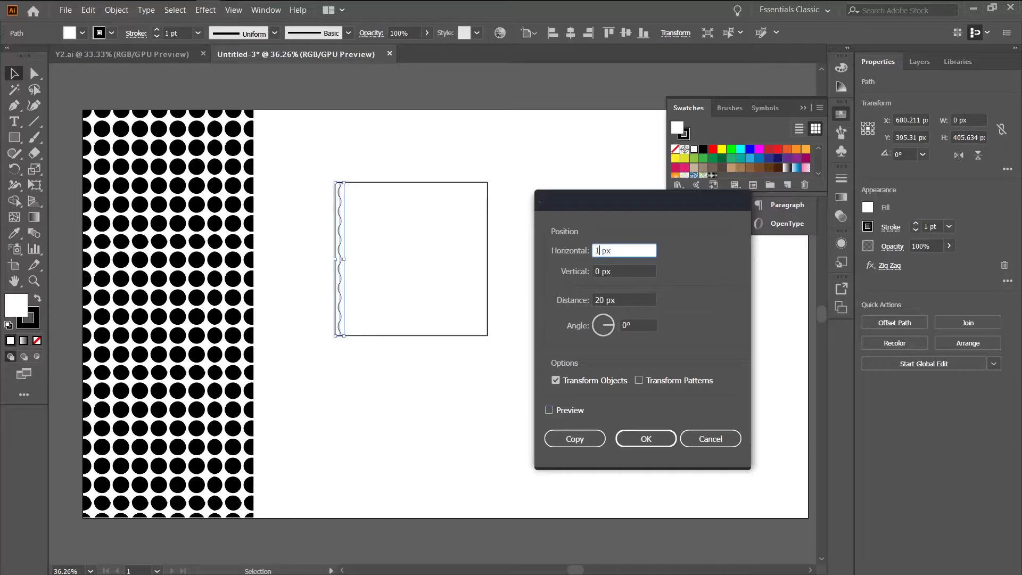
type("5")
left_click(555, 409)
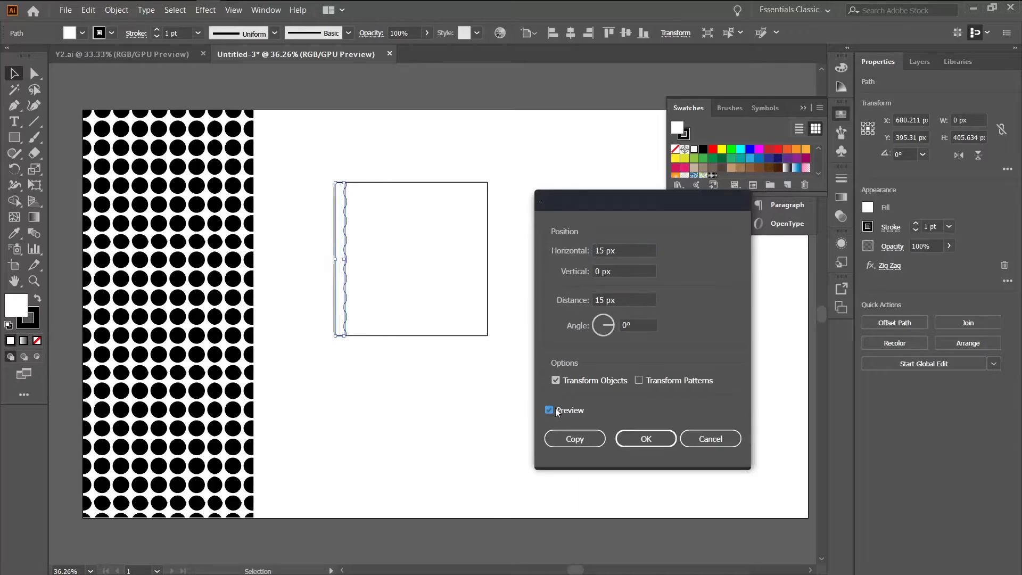
left_click(572, 438)
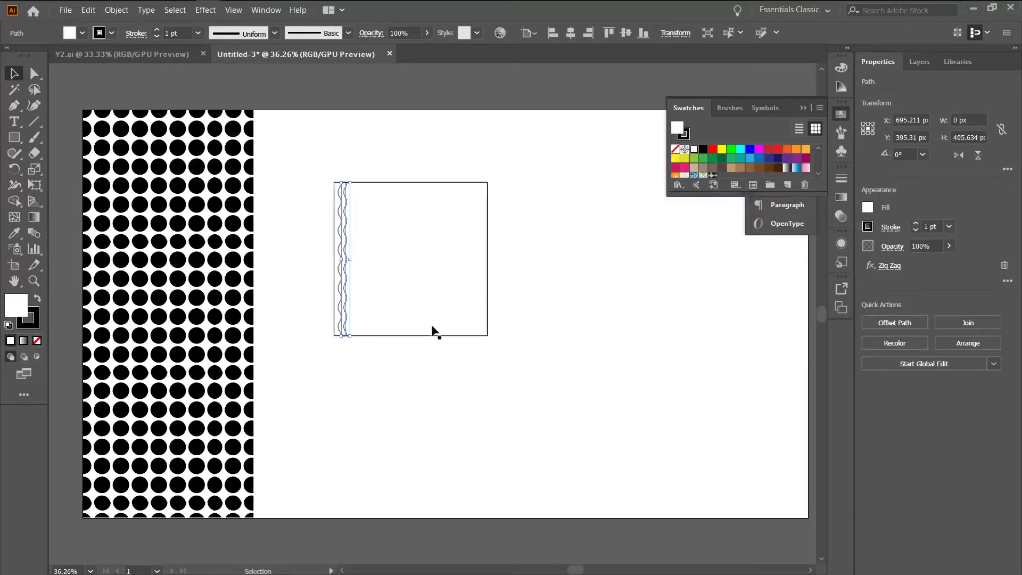
- Repeat the copy transformation until wavy lines fill the square up to its right edge, and deselect
key("ctrl+d")
key("ctrl+d")
key("ctrl+d")
key("ctrl+d")
key("ctrl+d")
key("ctrl+d")
key("ctrl+d")
key("ctrl+d")
key("ctrl+d")
key("ctrl+d")
key("ctrl+d")
key("ctrl+d")
key("ctrl+d")
key("ctrl+d")
key("ctrl+d")
key("ctrl+d")
key("ctrl+d")
key("ctrl+d")
key("ctrl+d")
key("ctrl+d")
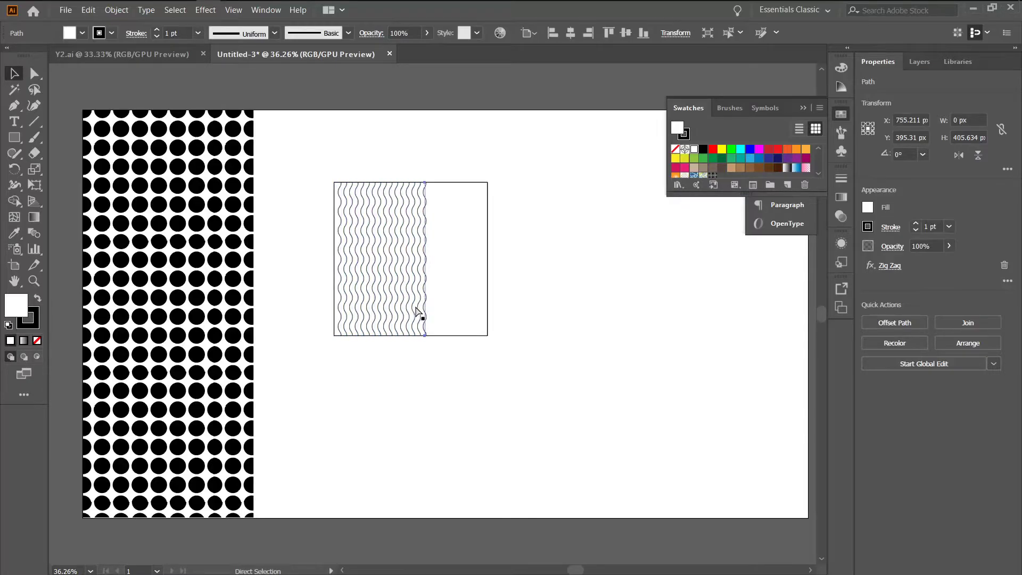
left_click(331, 212)
key("ctrl+z")
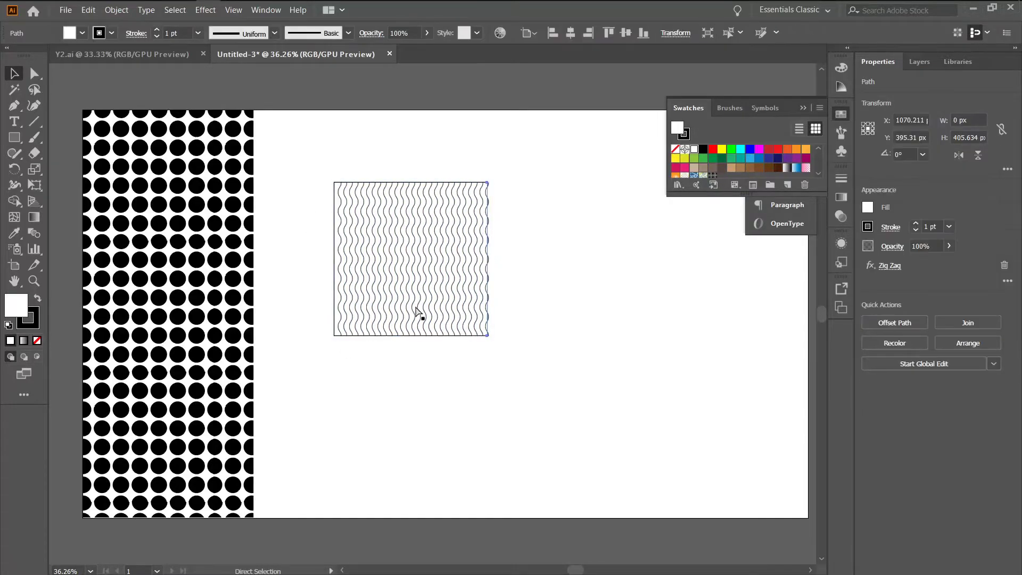
left_click(362, 376)
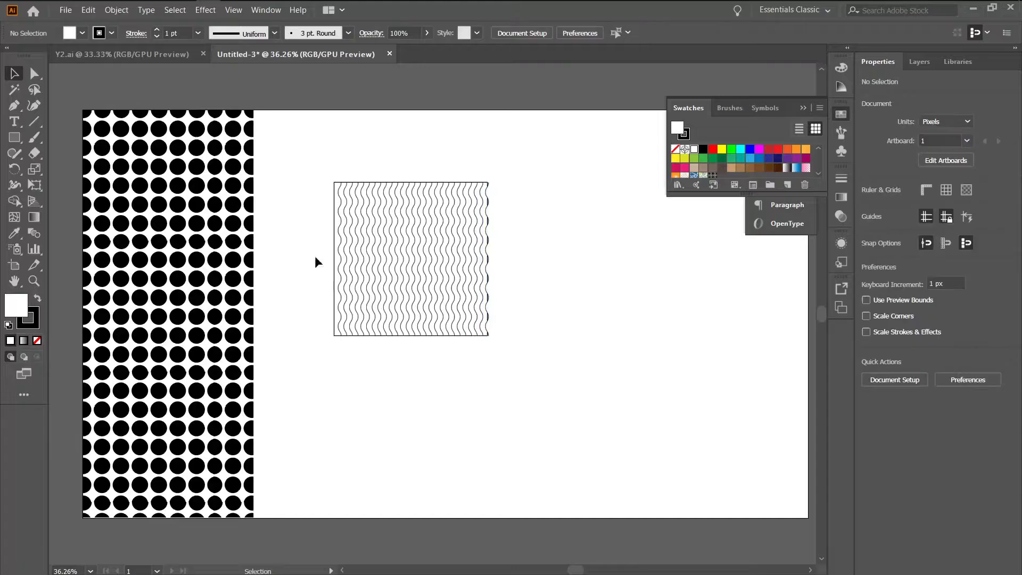
- Bring the square to the front and make it a clipping mask over all the wavy lines
left_click(332, 213)
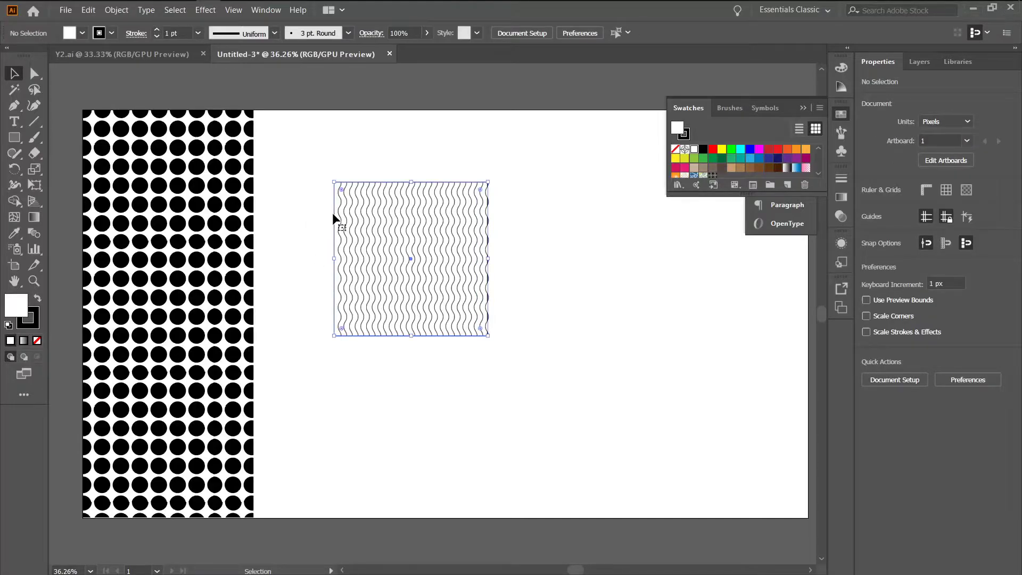
key("ctrl+shift+bracketright")
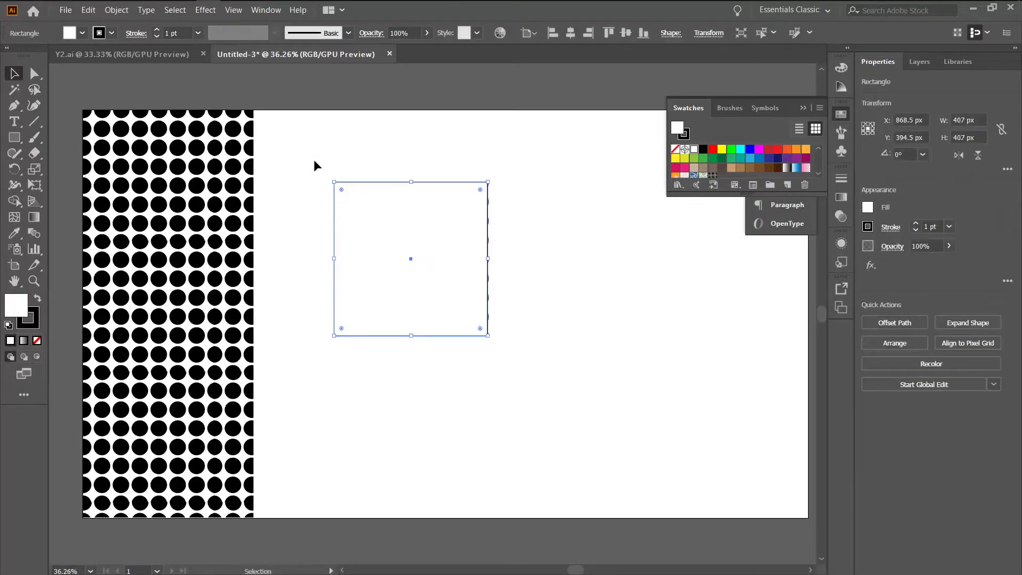
left_click_drag(314, 160, 522, 414)
right_click(401, 276)
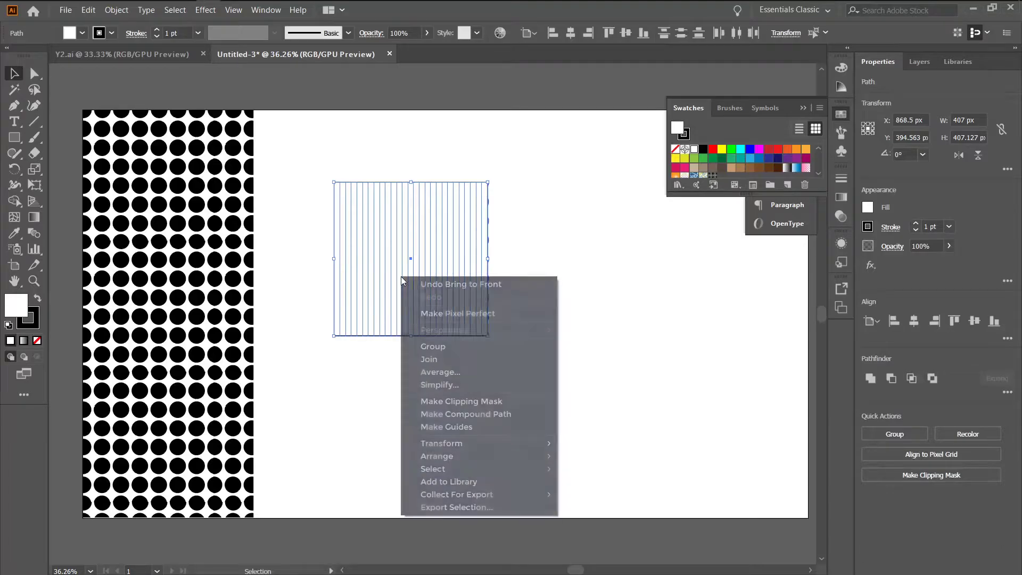
left_click(446, 397)
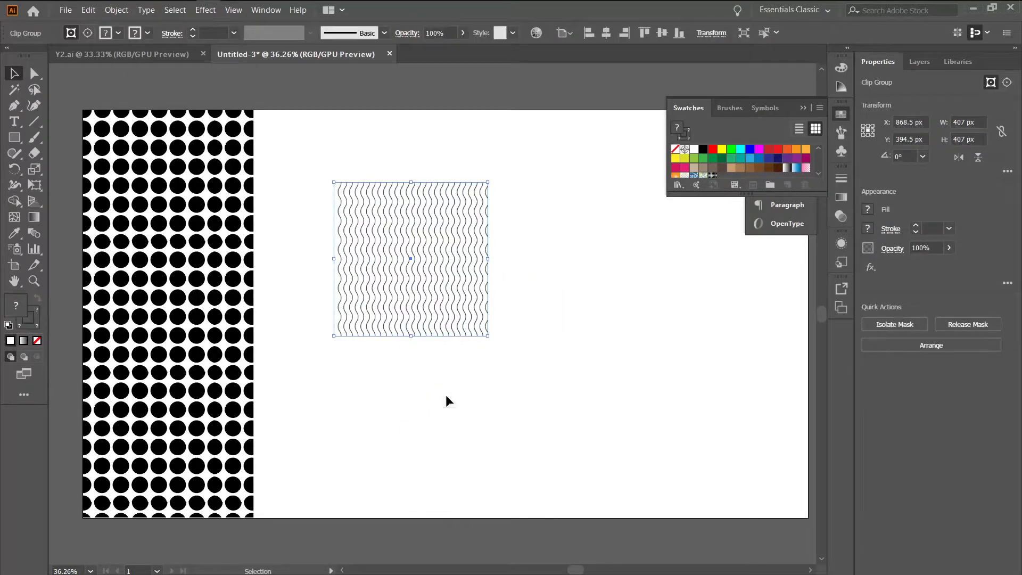
left_click(419, 381)
- Make a new pattern from the clipped square of wavy lines, keeping the Grid tile type
left_click_drag(318, 178, 515, 354)
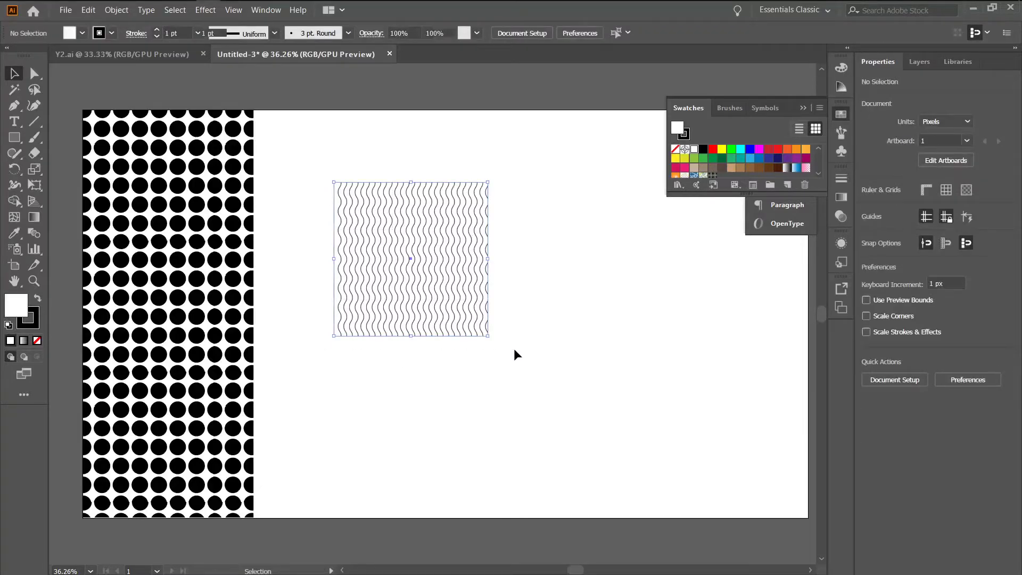
left_click(116, 10)
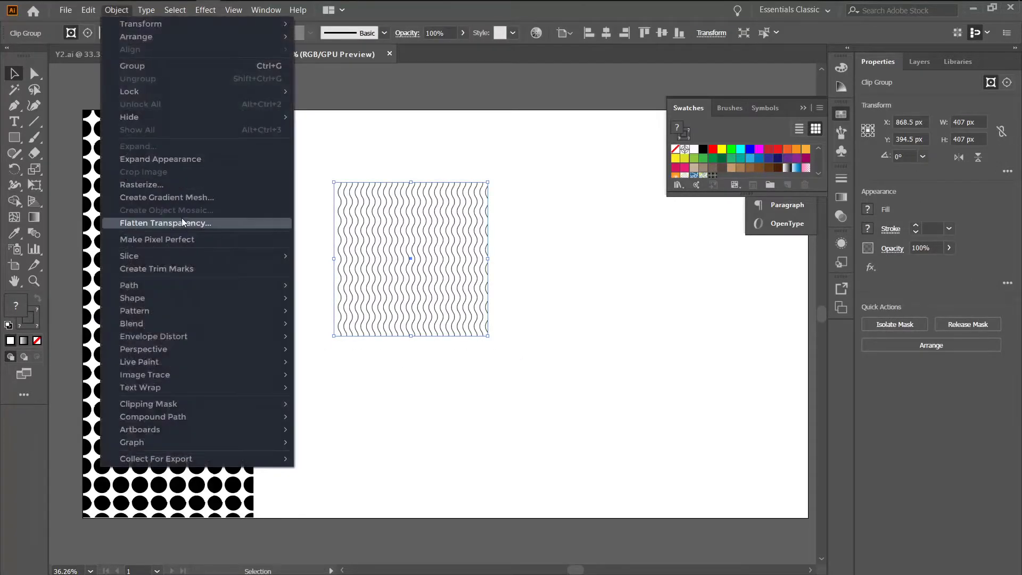
mouse_move(190, 309)
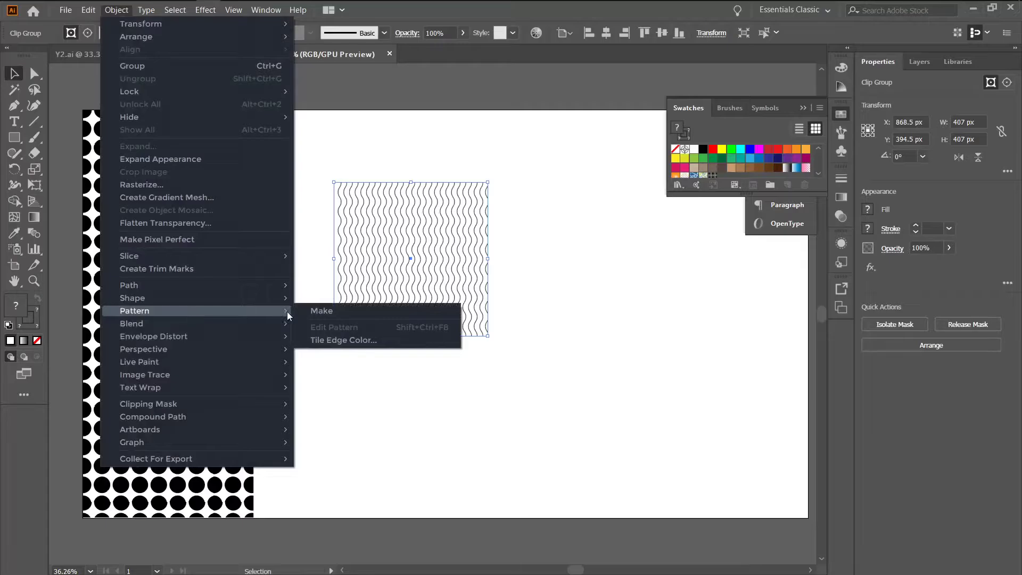
left_click(313, 311)
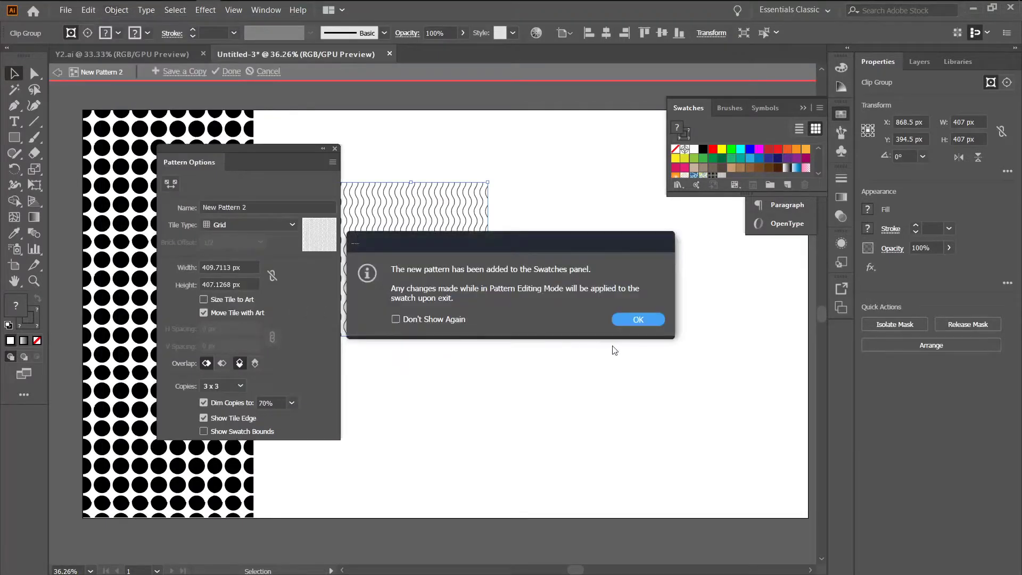
left_click(636, 320)
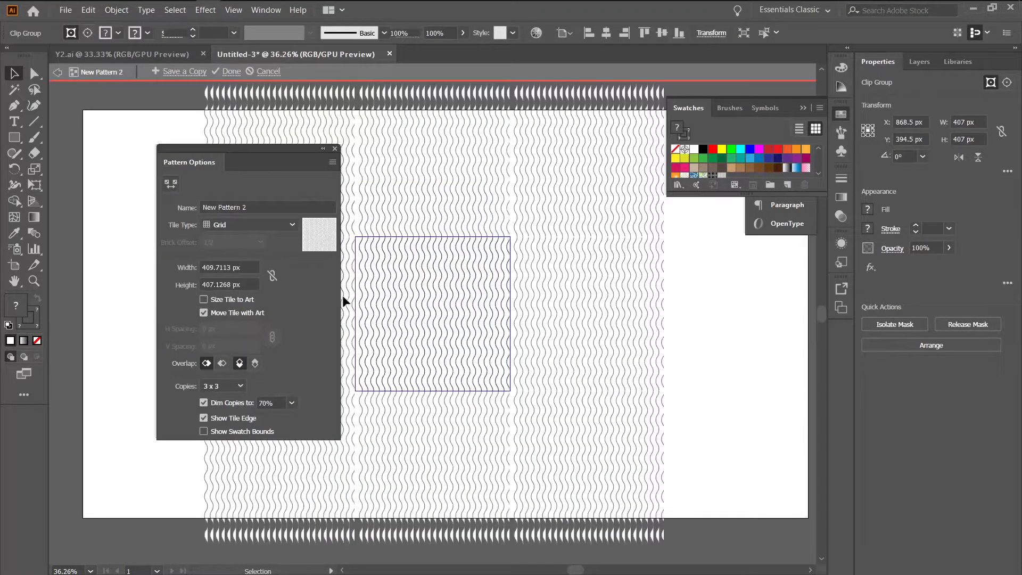
left_click(343, 302)
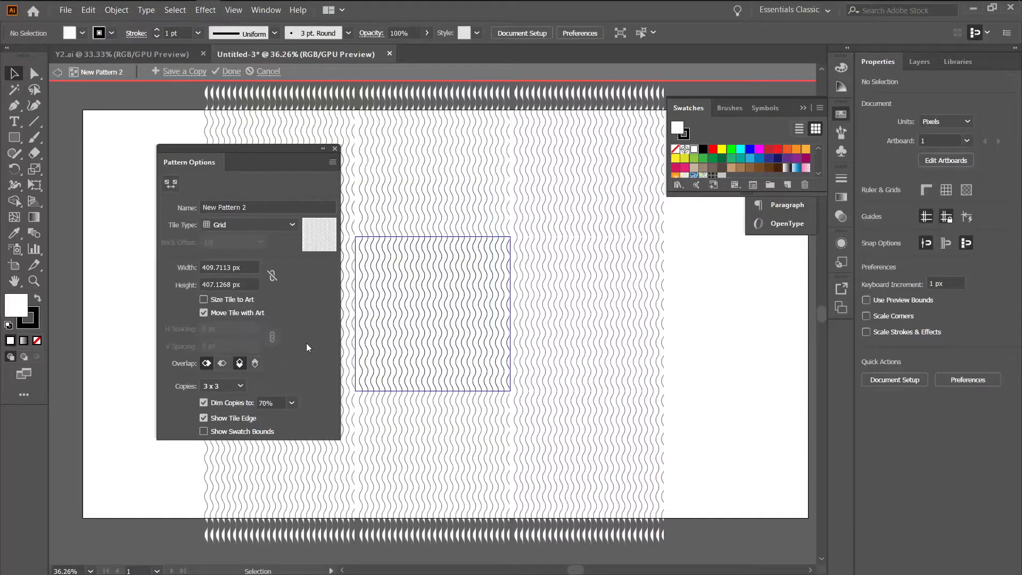
- Finish pattern editing and delete the original wavy-line artwork from the artboard
left_click(229, 71)
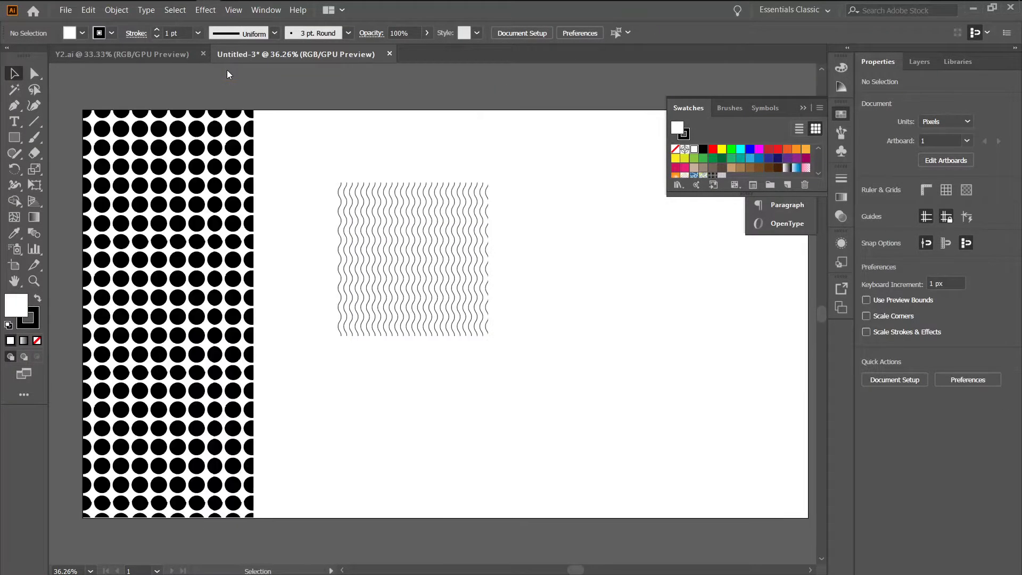
left_click_drag(309, 151, 531, 393)
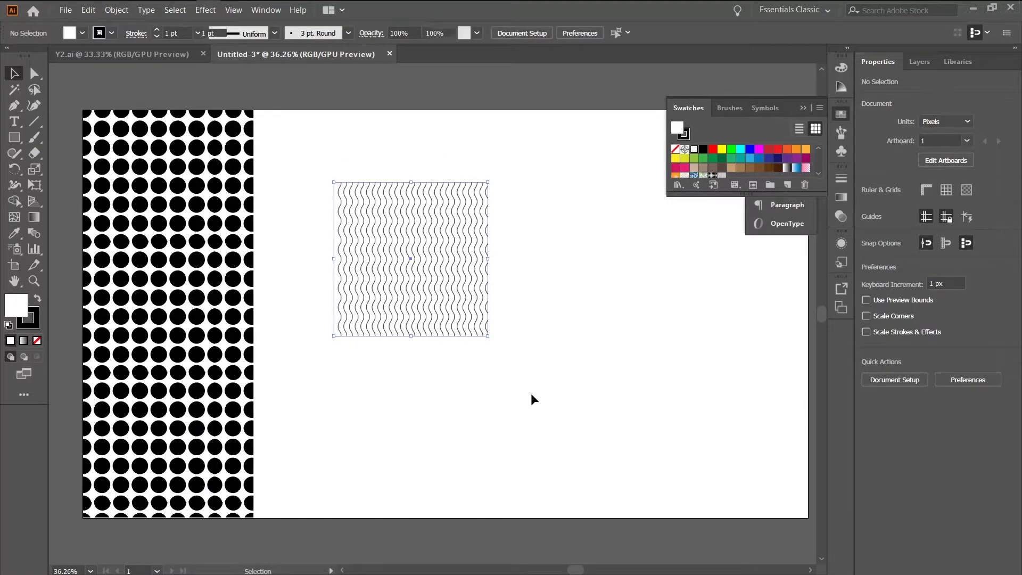
key("Delete")
- Duplicate the dotted rectangle directly alongside the original and fill the copy with the wavy-line pattern swatch
left_click(147, 328)
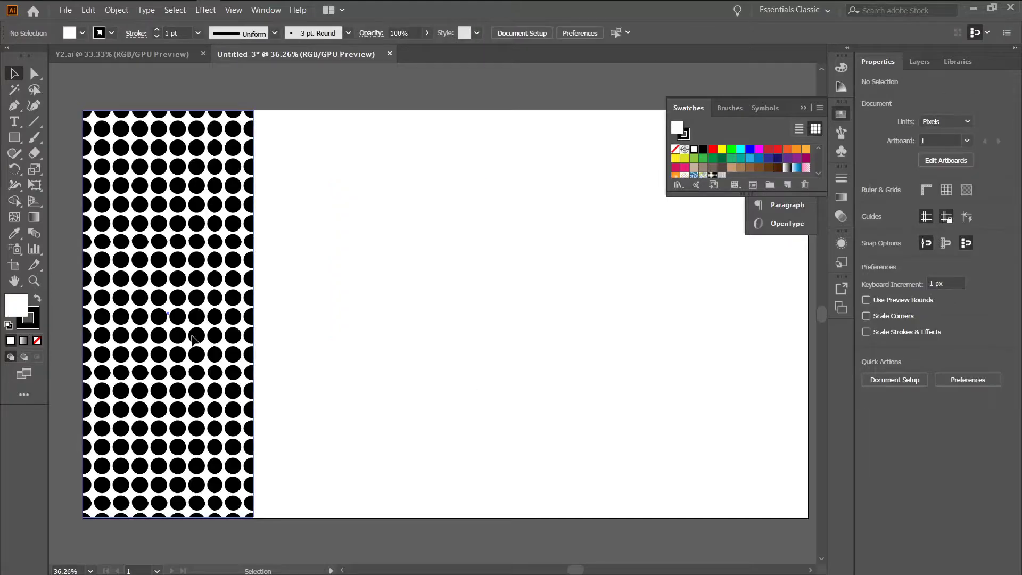
left_click_drag(205, 341, 367, 341)
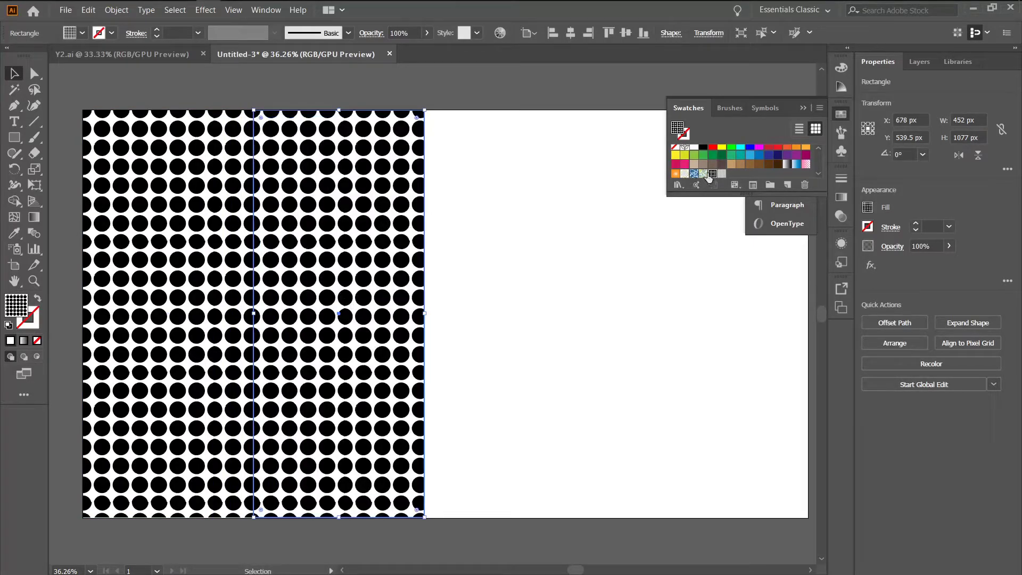
left_click(722, 173)
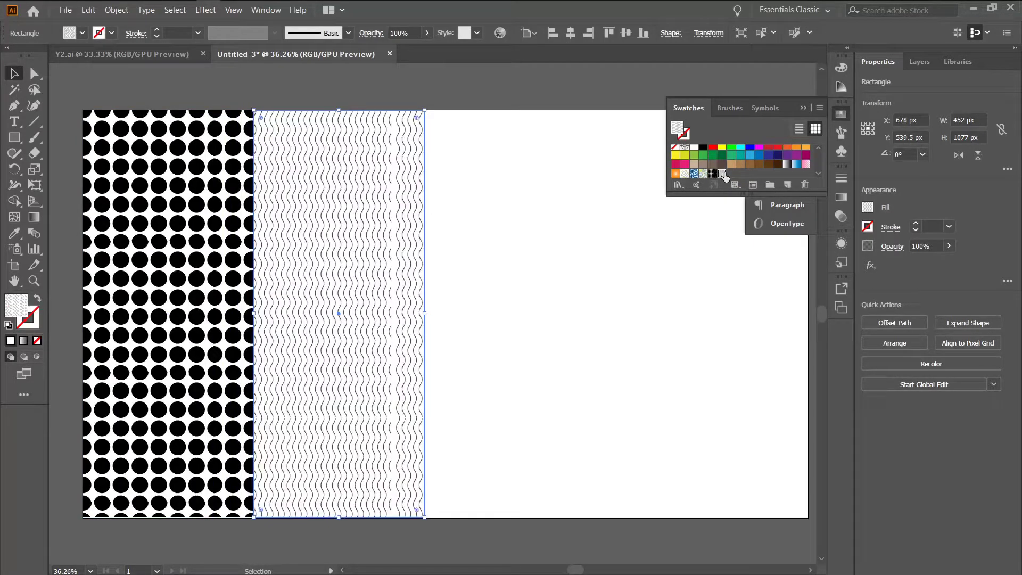
left_click(493, 276)
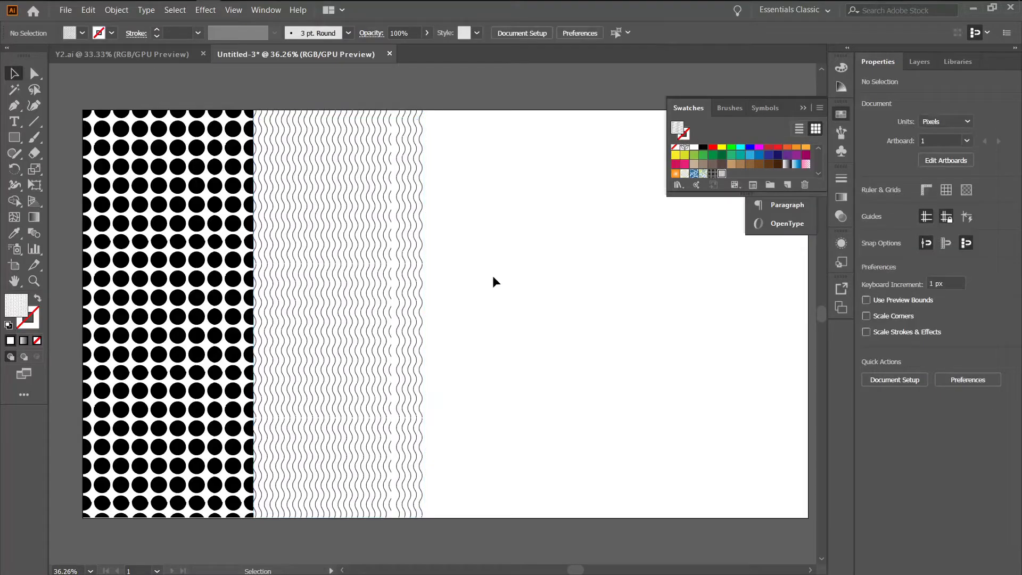
- Draw a square about 419 px wide on the empty part of the artboard, with the default white fill and black stroke
scroll(492, 275, "right", 2)
key("comma")
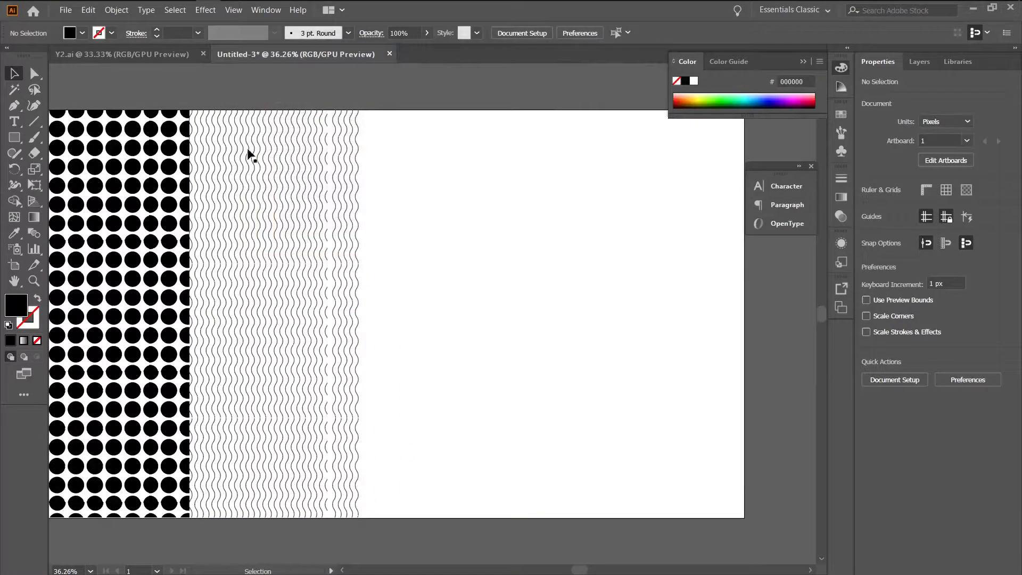
left_click(12, 138)
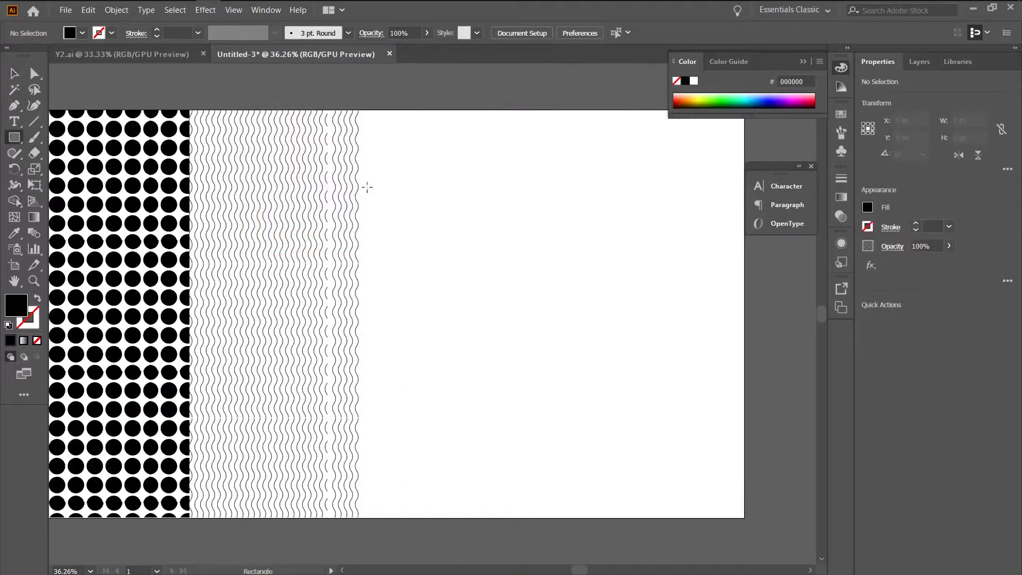
left_click_drag(435, 191, 593, 349)
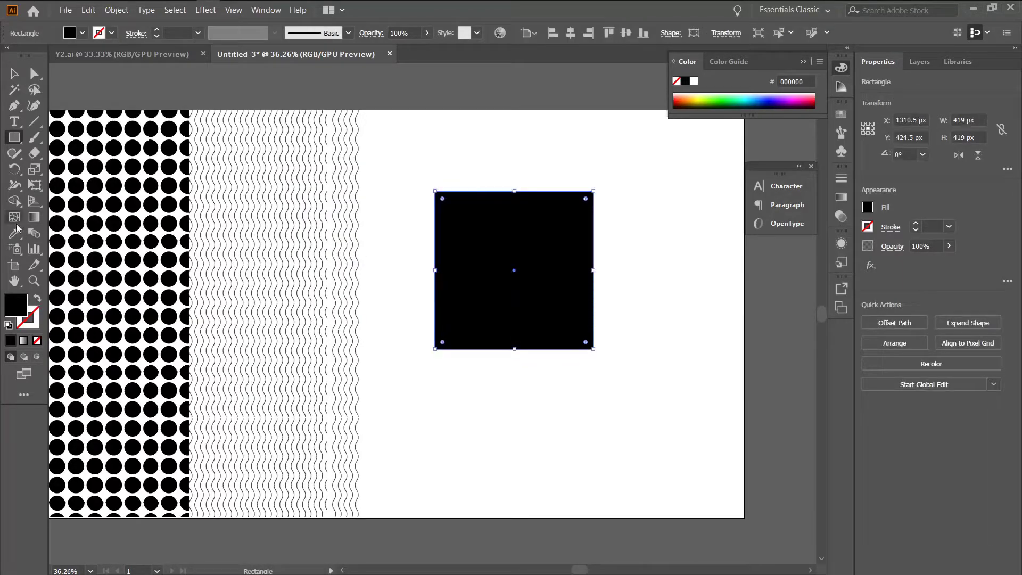
left_click(9, 324)
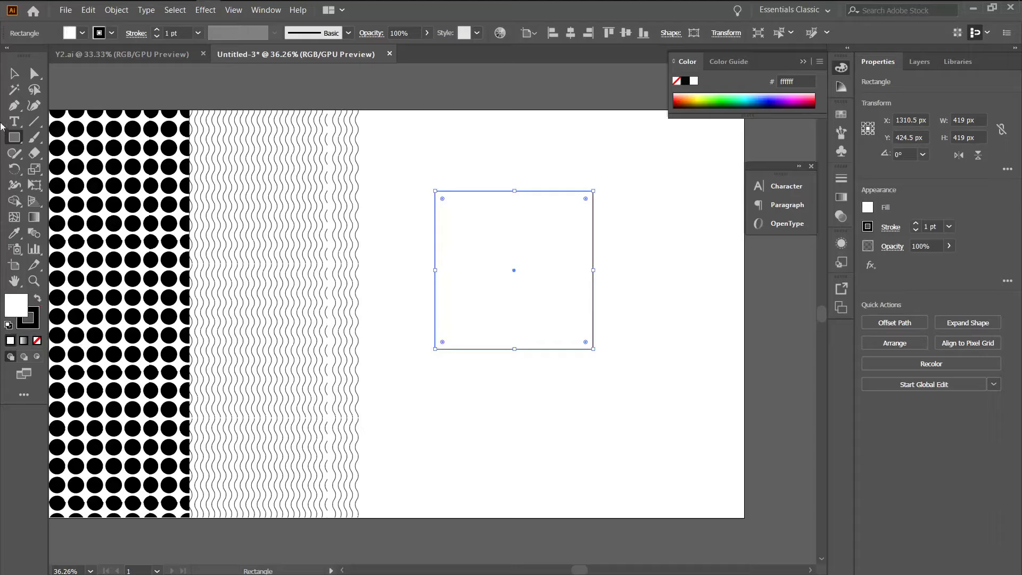
- Draw an irregular four-sided shape near the middle of the square with the Pen tool, filled black with no stroke
left_click(13, 105)
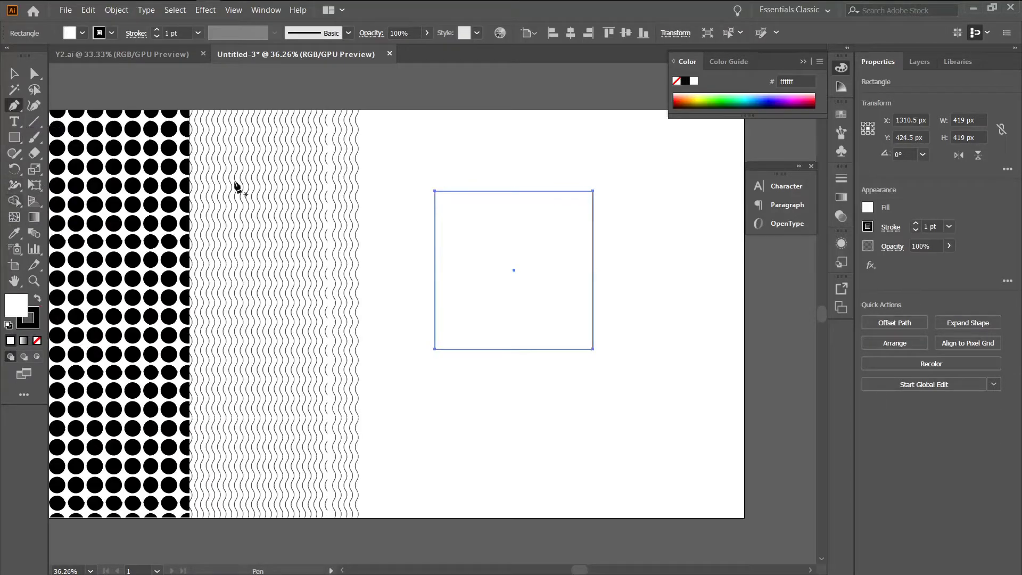
left_click(486, 227)
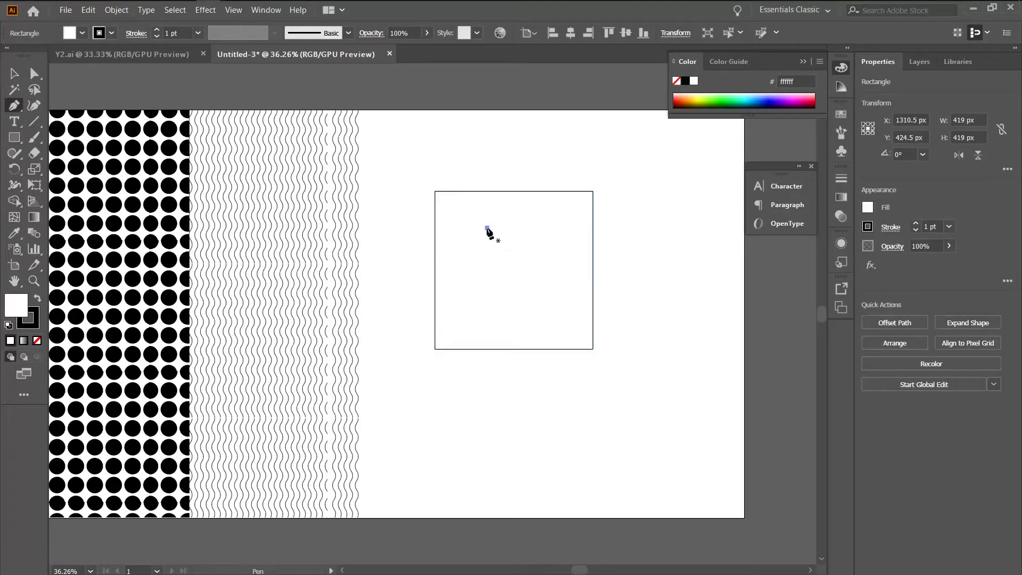
left_click(475, 264)
left_click(512, 292)
left_click(548, 246)
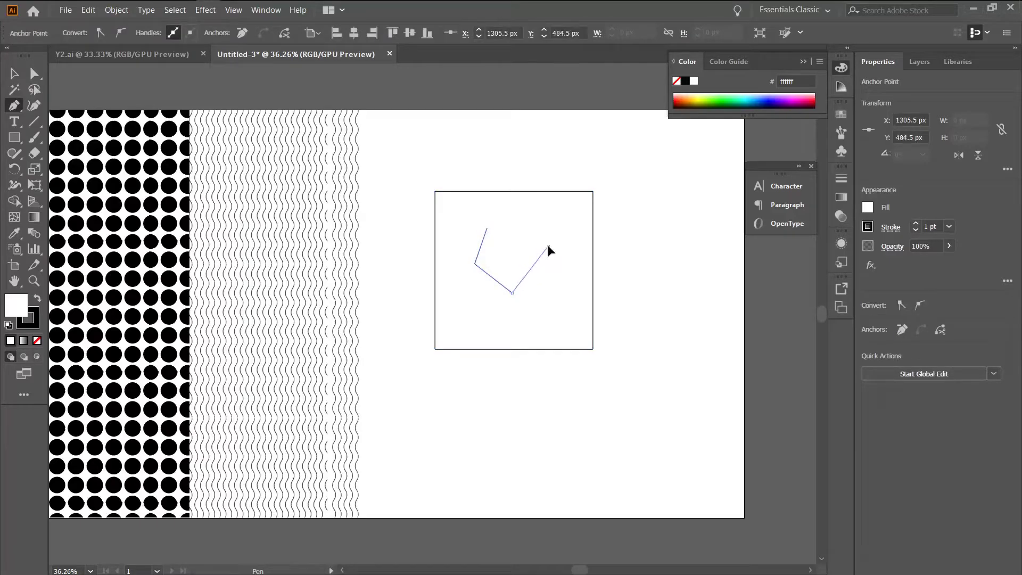
left_click(487, 229)
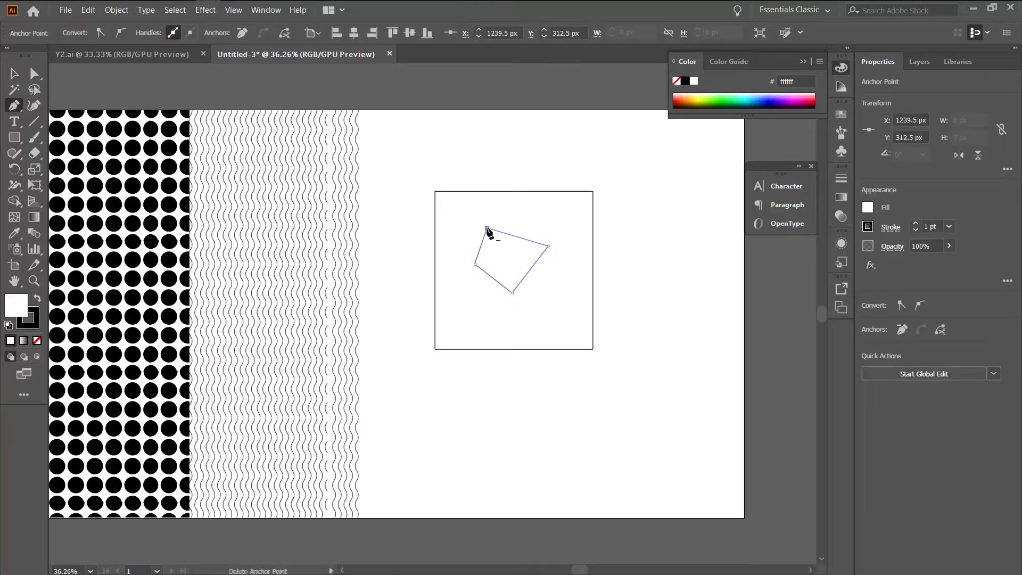
left_click(37, 299)
left_click(34, 328)
left_click(37, 342)
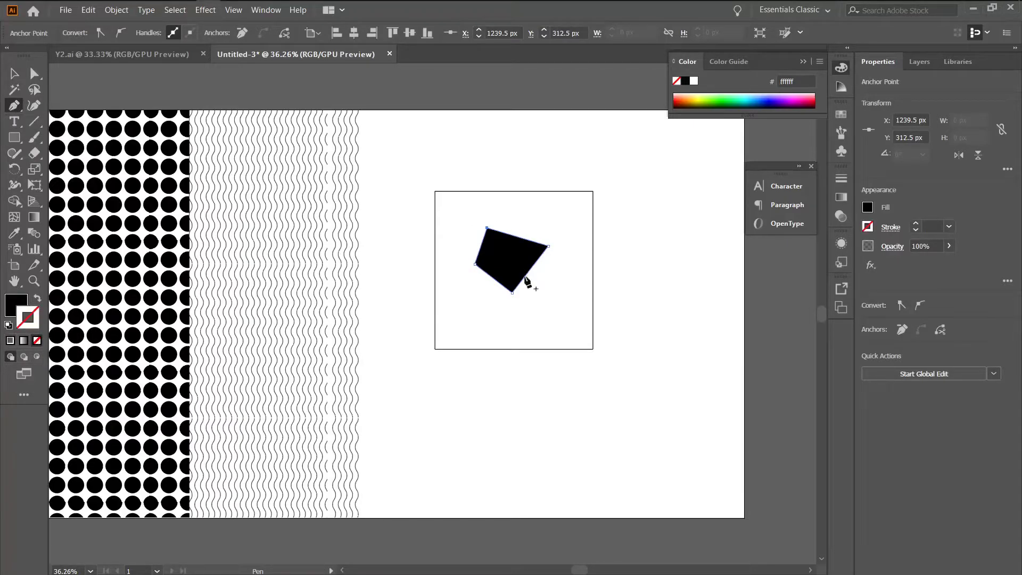
- Draw two more angular black shapes, one in the square's lower left and a flat triangle crossing its right edge near the top
left_click(456, 329)
left_click(457, 299)
left_click(509, 330)
left_click(463, 278)
left_click(510, 219)
left_click(603, 205)
left_click(575, 236)
left_click(512, 219)
- Draw a black pentagon overlapping the square's upper-left corner with the Pen tool
left_click(421, 186)
left_click(426, 242)
left_click(458, 247)
left_click(501, 203)
left_click(468, 172)
left_click(421, 187)
- Draw an irregular four-sided black shape inside the square's lower-right area
left_click(530, 296)
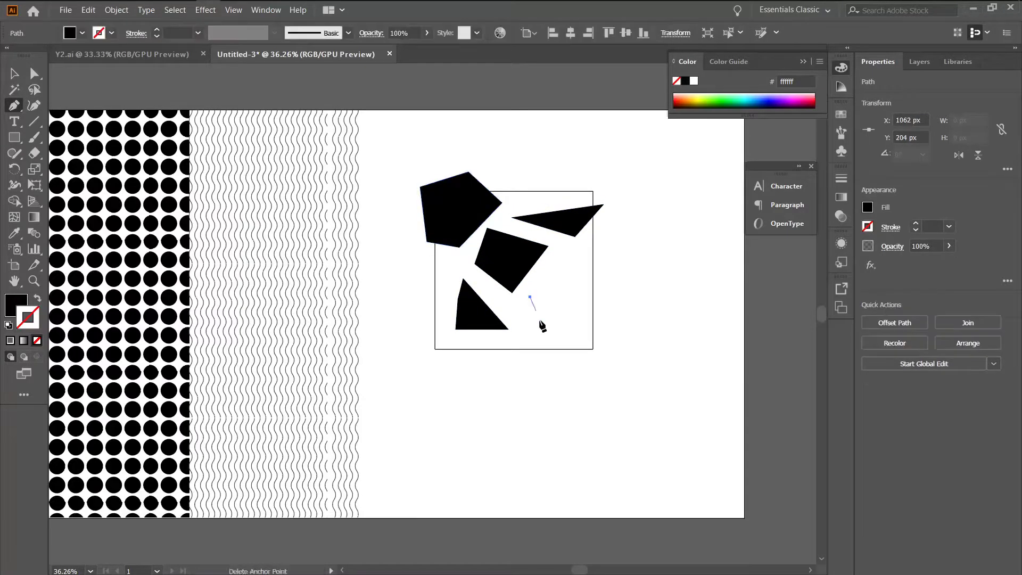
left_click(583, 277)
left_click(579, 329)
left_click(538, 328)
left_click(530, 297)
- Draw a black triangle across the square's lower-left corner and a roughly rectangular black shape over its lower-right corner
left_click(423, 339)
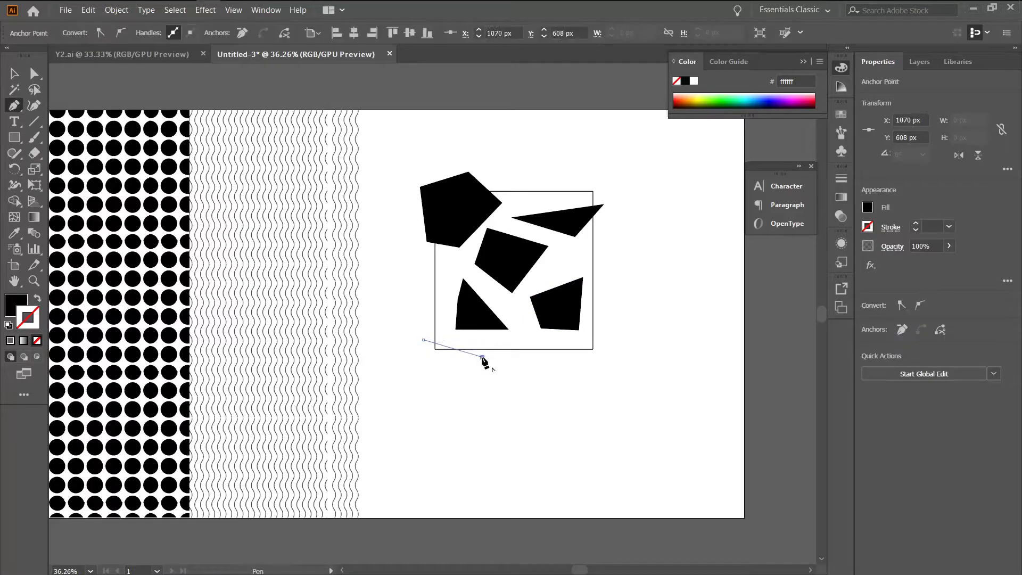
left_click(482, 357)
left_click(451, 371)
left_click(423, 340)
left_click(545, 341)
left_click(546, 362)
left_click(615, 363)
left_click(613, 337)
left_click(544, 341)
- Draw a small four-sided black shape across the middle of the square's right edge
left_click(608, 238)
left_click(587, 244)
left_click(586, 269)
left_click(613, 273)
left_click(608, 238)
- Draw a narrow, horizontal four-sided black shape across the square's top edge
left_click(514, 182)
left_click(574, 183)
left_click(570, 200)
left_click(515, 199)
left_click(515, 181)
- Draw a tiny black polygon just inside the square's left edge, and deselect everything
left_click(445, 263)
left_click(462, 254)
left_click(462, 273)
left_click(446, 263)
left_click(12, 76)
left_click(408, 161)
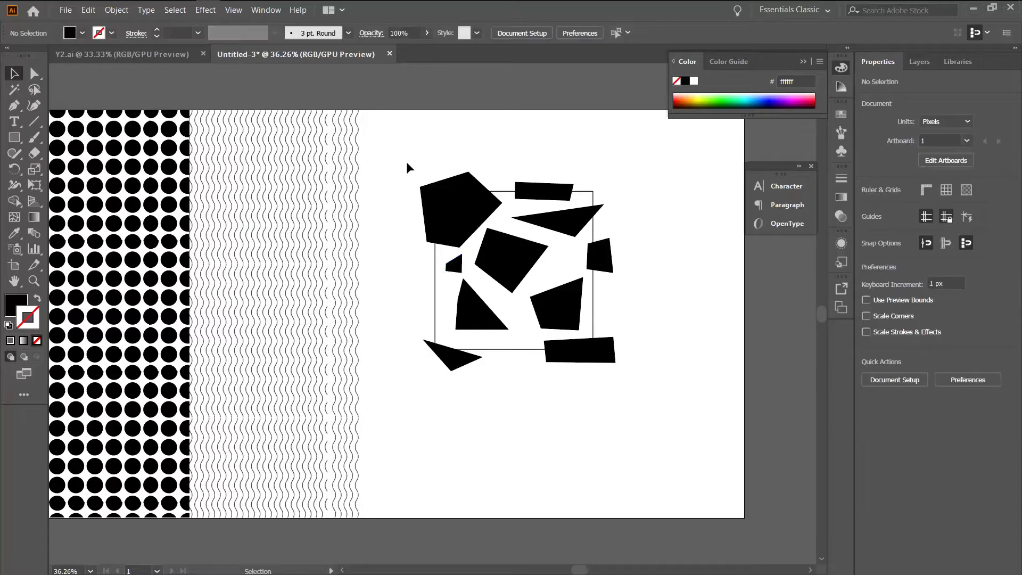
- Apply the grey wash-like brush from the Artistic_Paintbrush library to the outlines of the square and all the black shapes
left_click(435, 270)
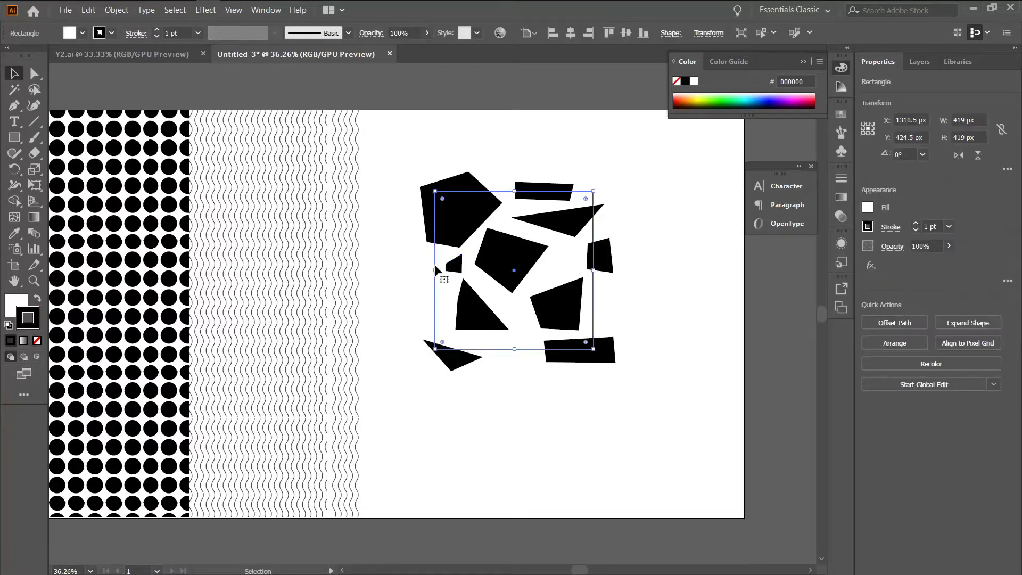
left_click_drag(424, 168, 633, 404)
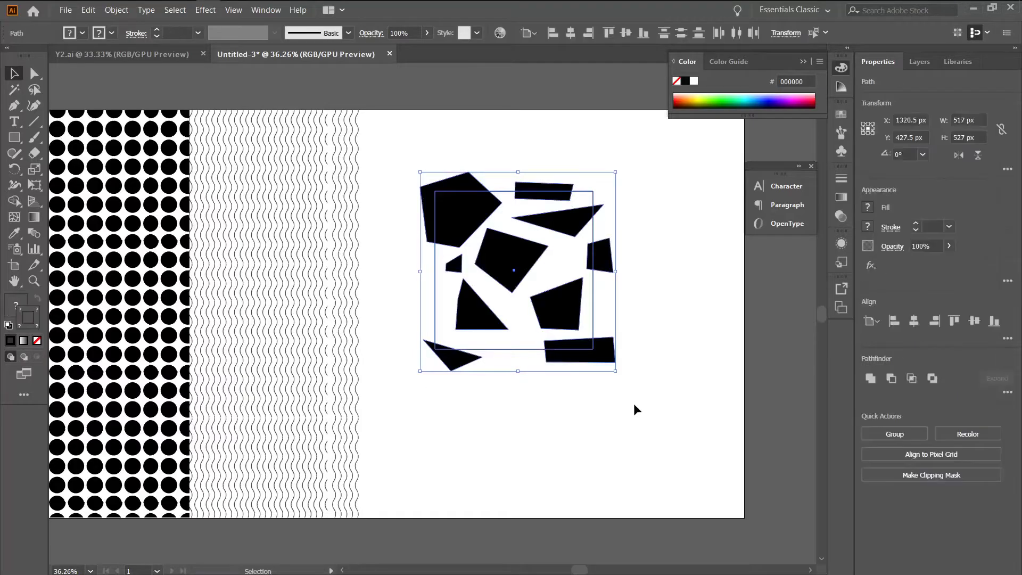
left_click(842, 131)
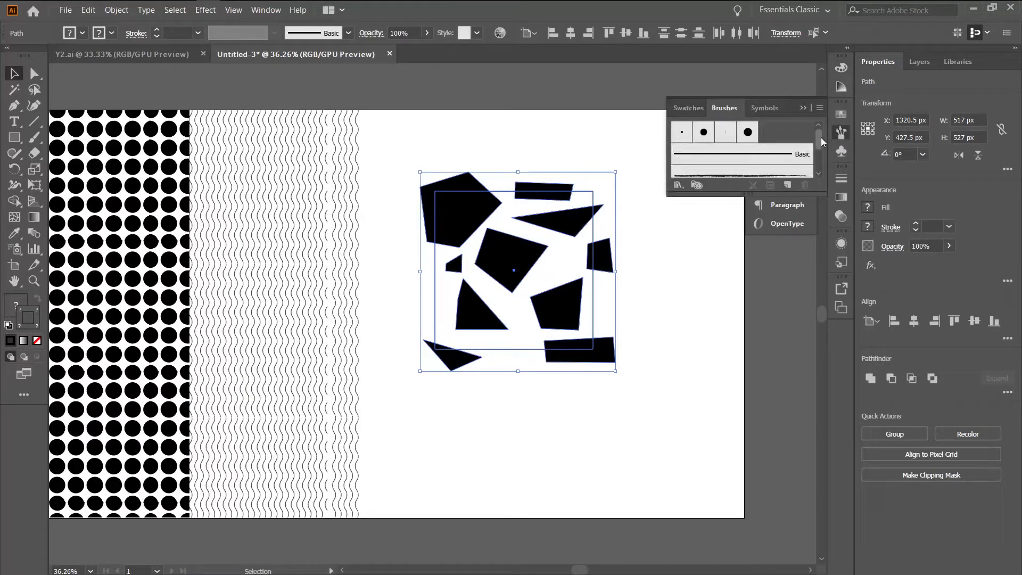
left_click_drag(820, 138, 824, 168)
left_click(679, 185)
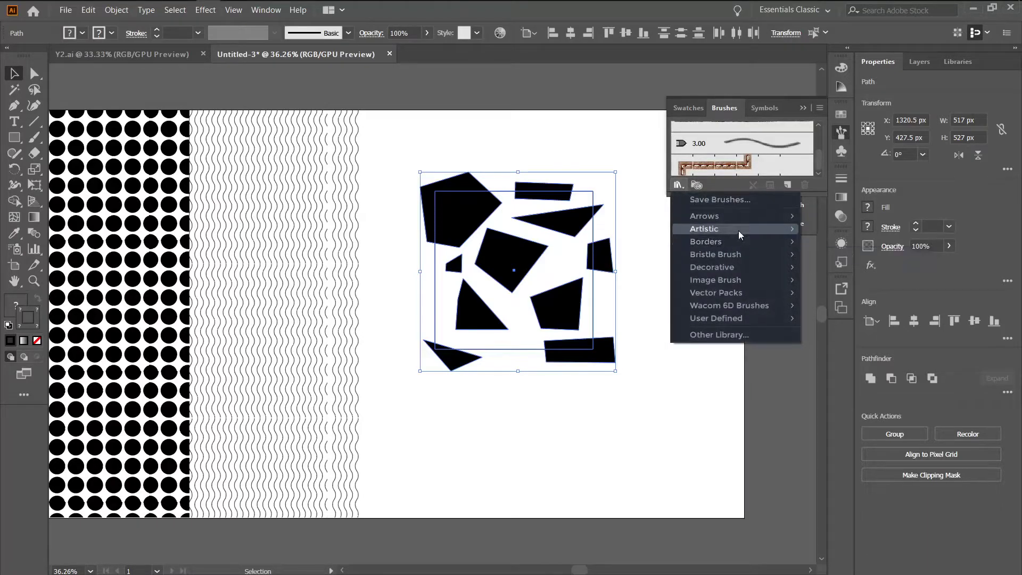
mouse_move(739, 230)
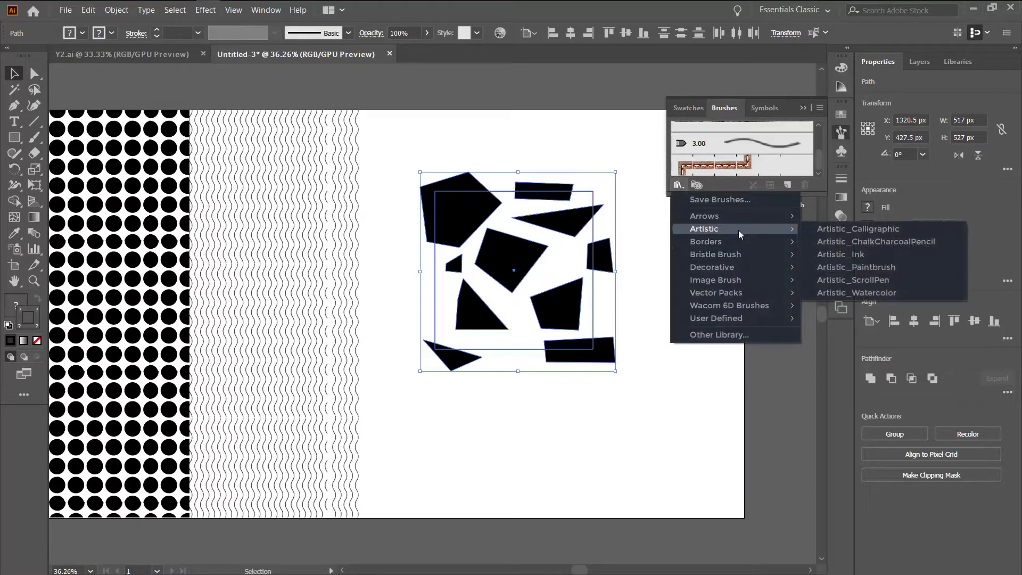
left_click(851, 264)
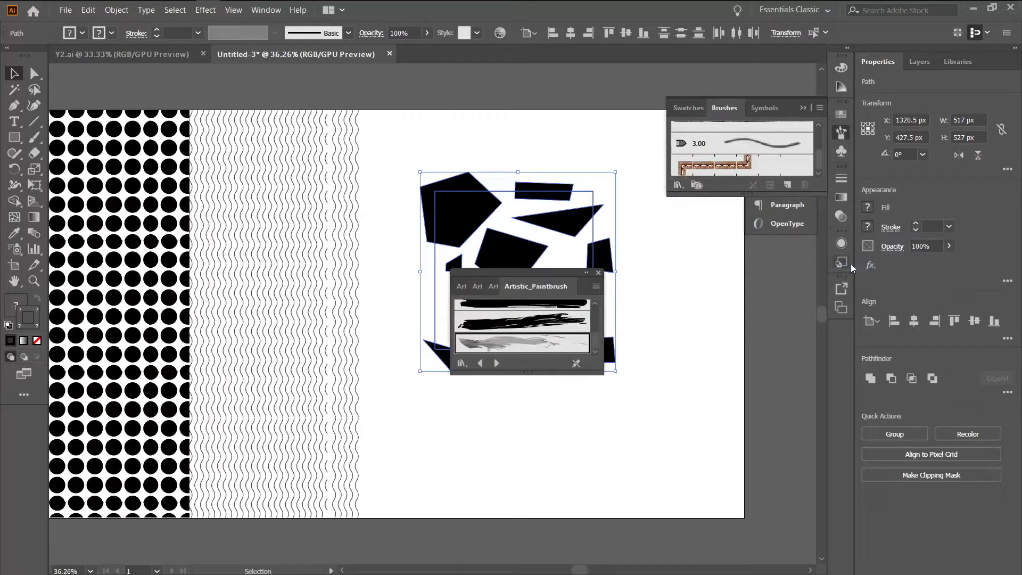
left_click(549, 347)
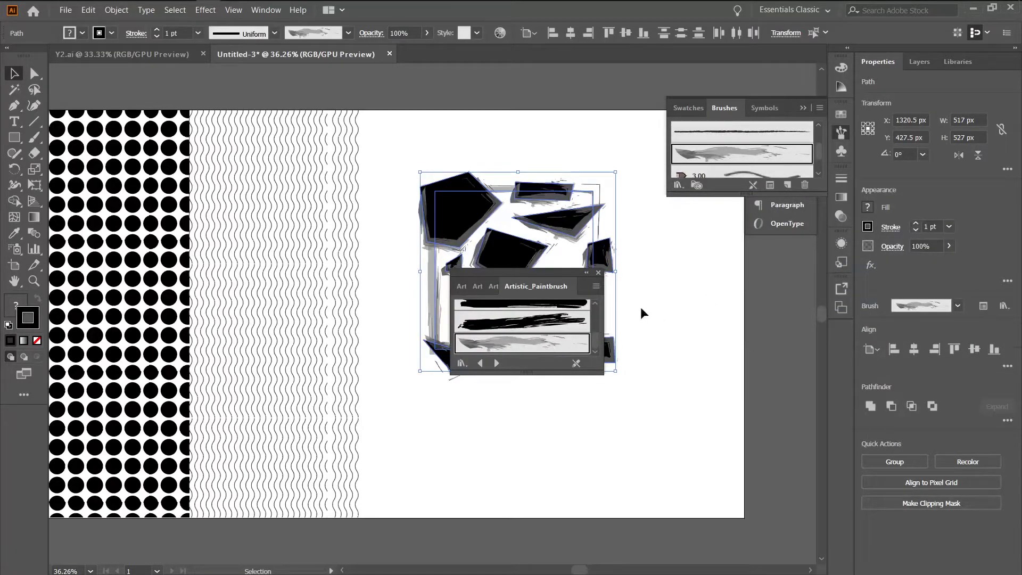
left_click(598, 272)
left_click(650, 280)
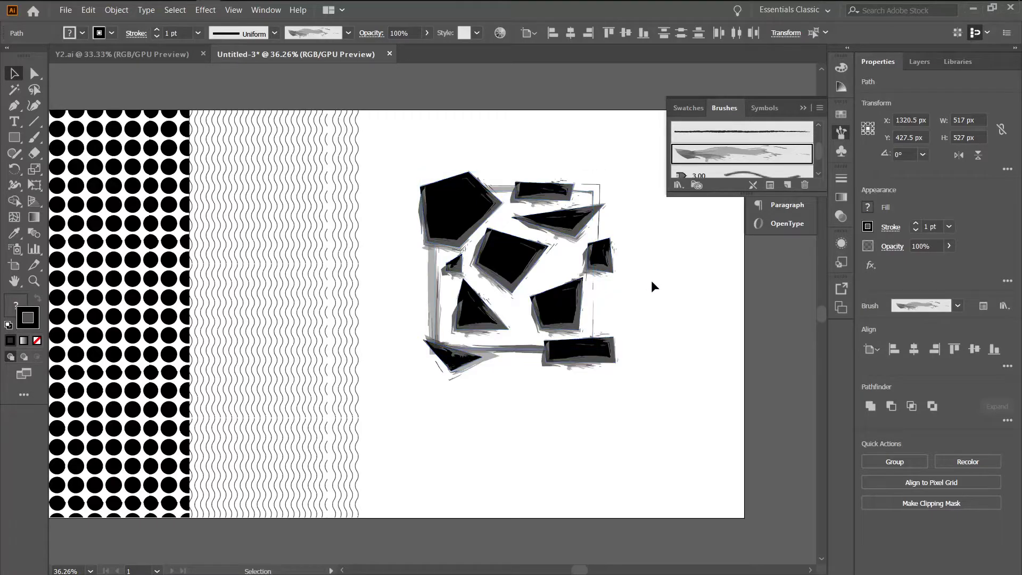
- Bring the square to the front of all the brush-stroked black shapes
left_click_drag(410, 163, 637, 393)
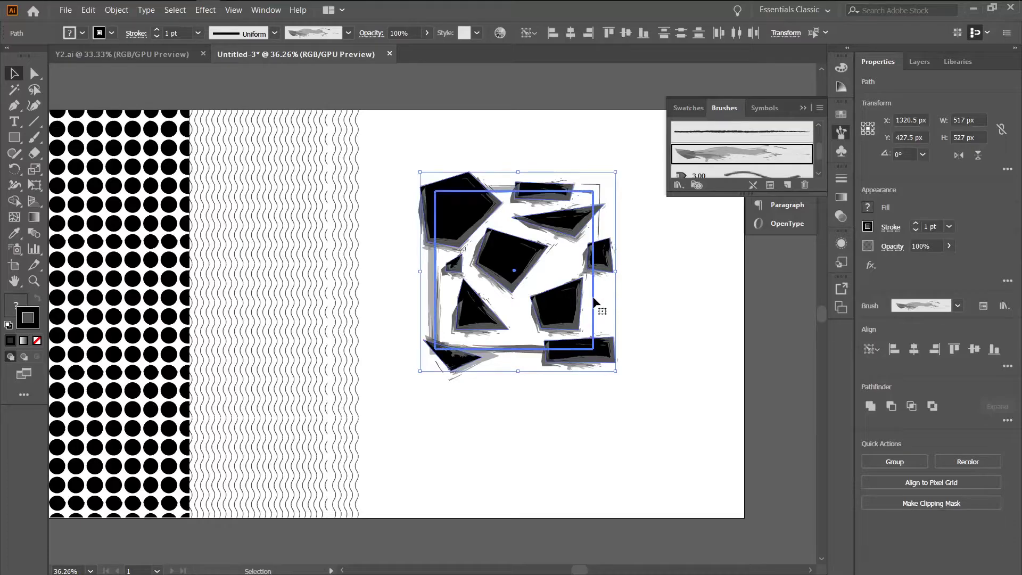
left_click(694, 311)
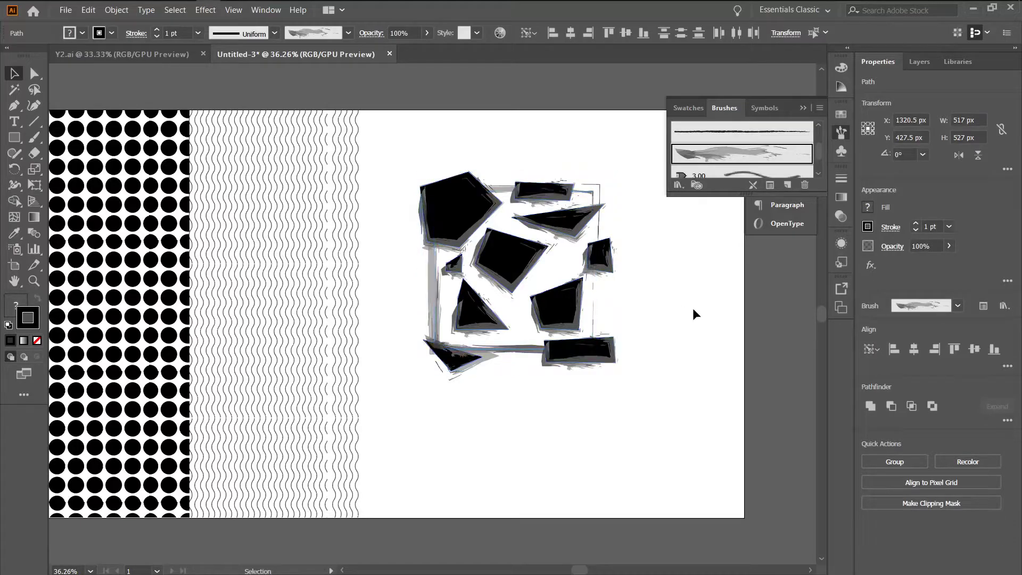
left_click(593, 307)
key("ctrl+shift+bracketright")
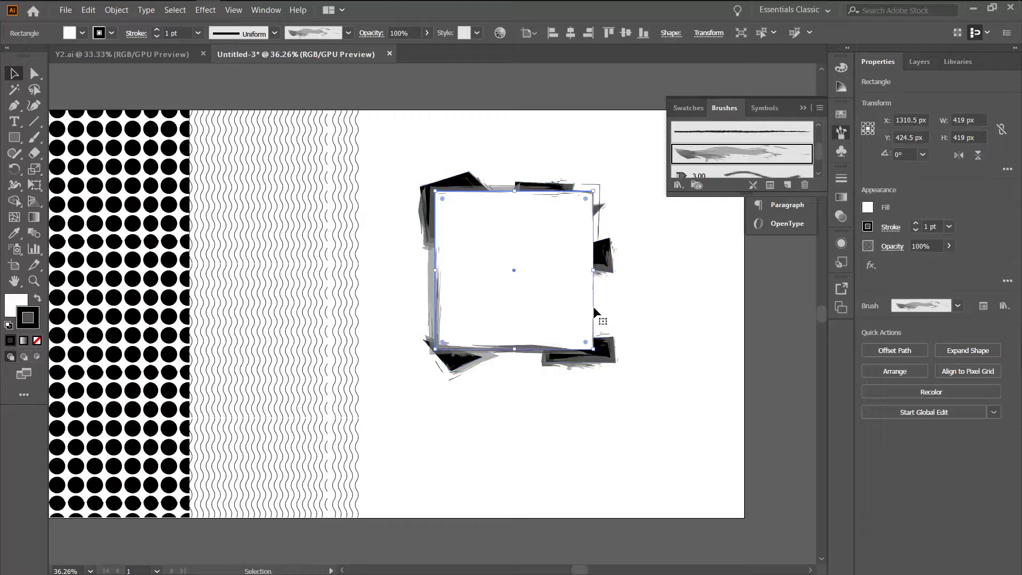
- Clip all the brush-stroked black shapes to the square with a clipping mask
left_click_drag(415, 175, 704, 450)
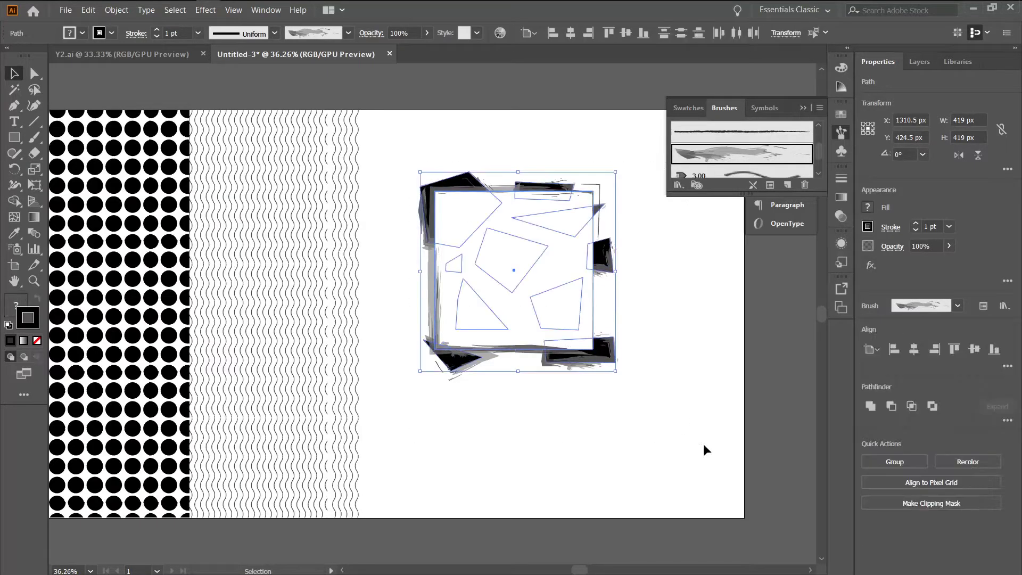
right_click(554, 264)
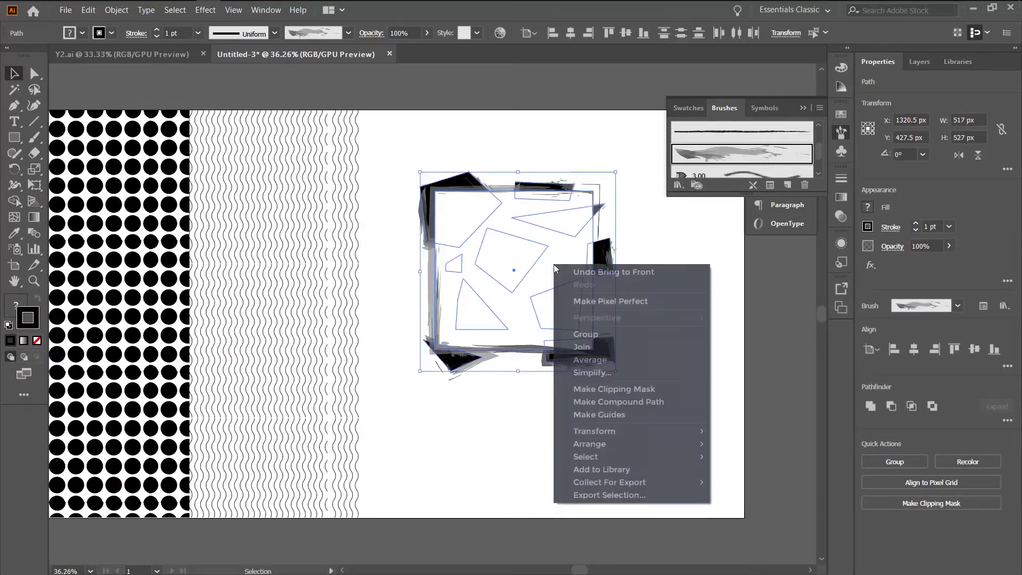
left_click(603, 389)
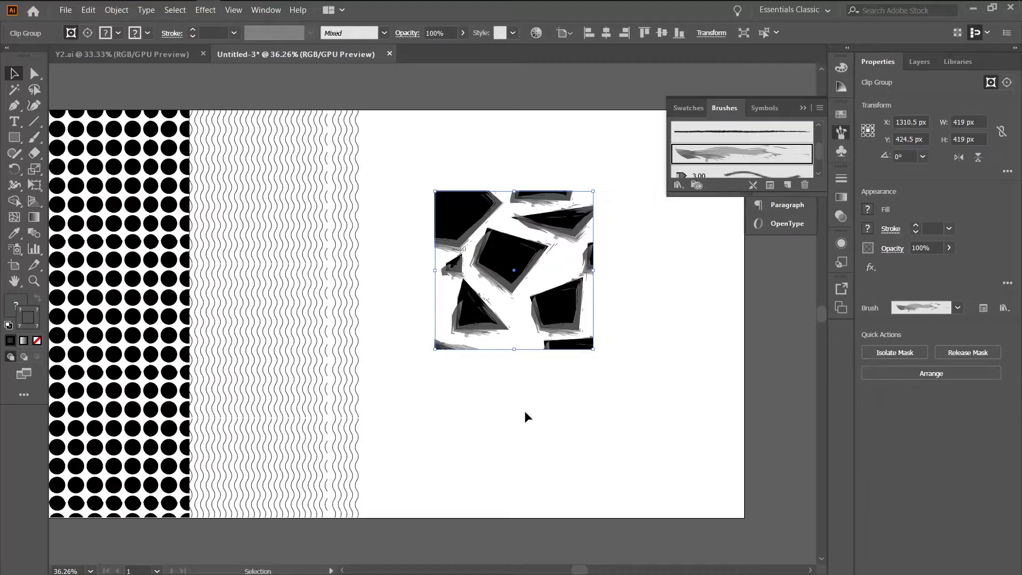
- Make a grid pattern swatch from the clipped shapes with Size Tile to Art enabled, and delete the original artwork from the artboard
left_click(114, 11)
mouse_move(239, 313)
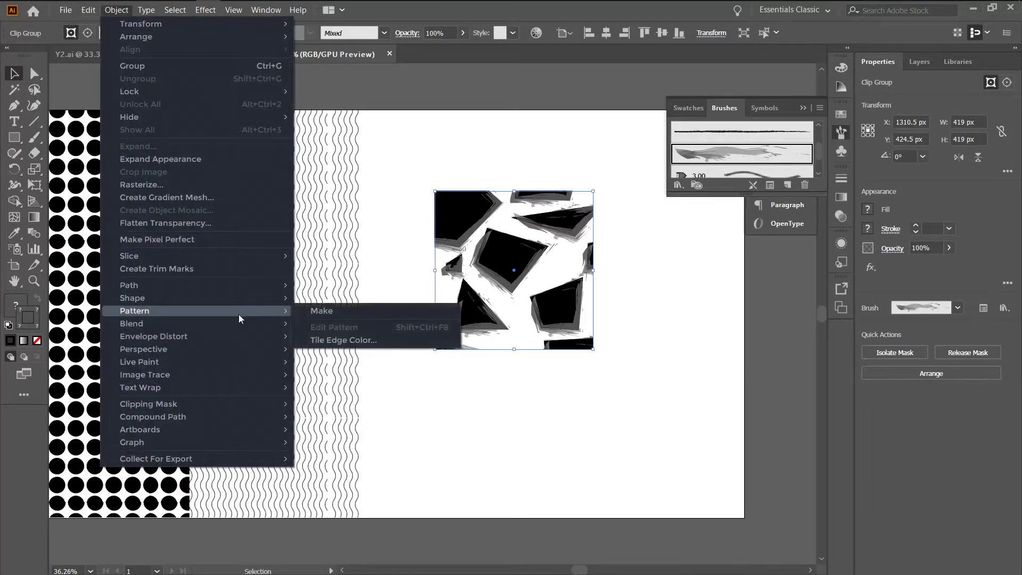
left_click(325, 312)
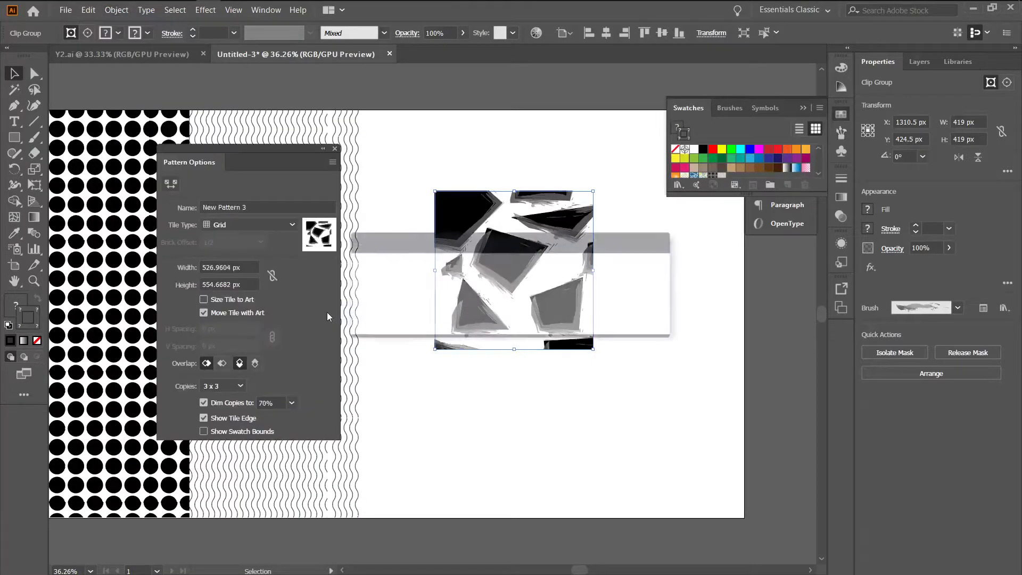
left_click(624, 321)
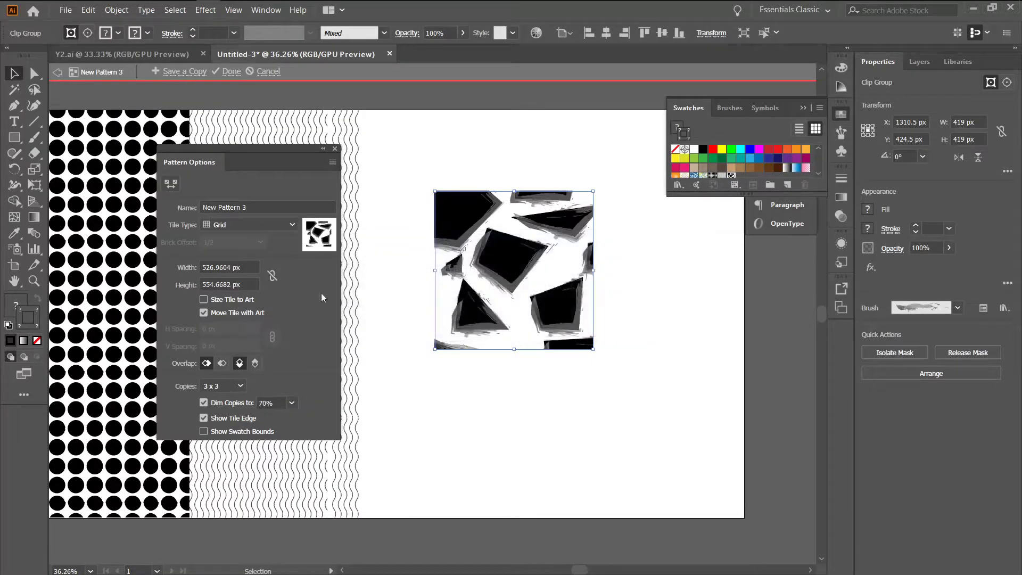
left_click(238, 298)
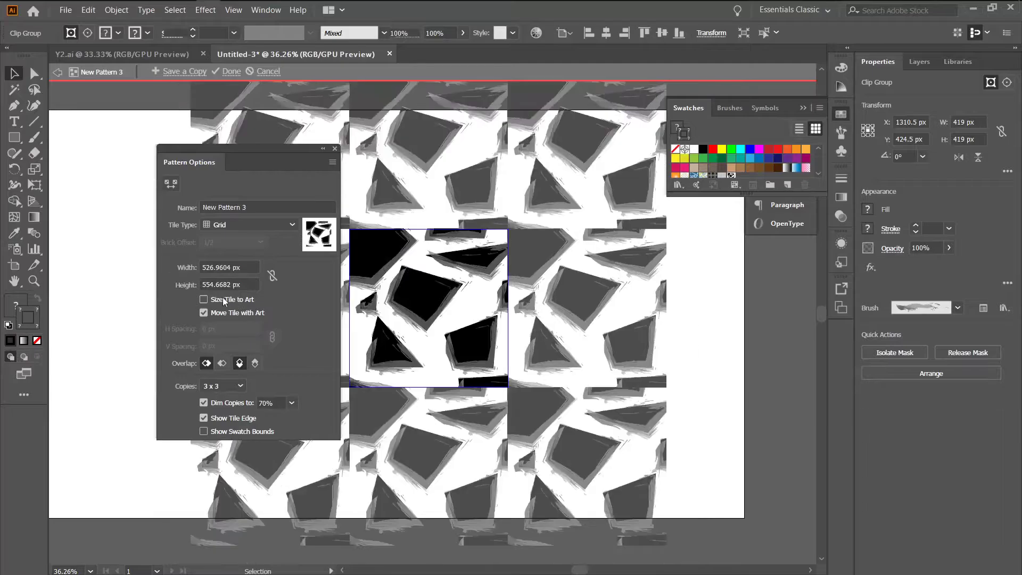
left_click(216, 298)
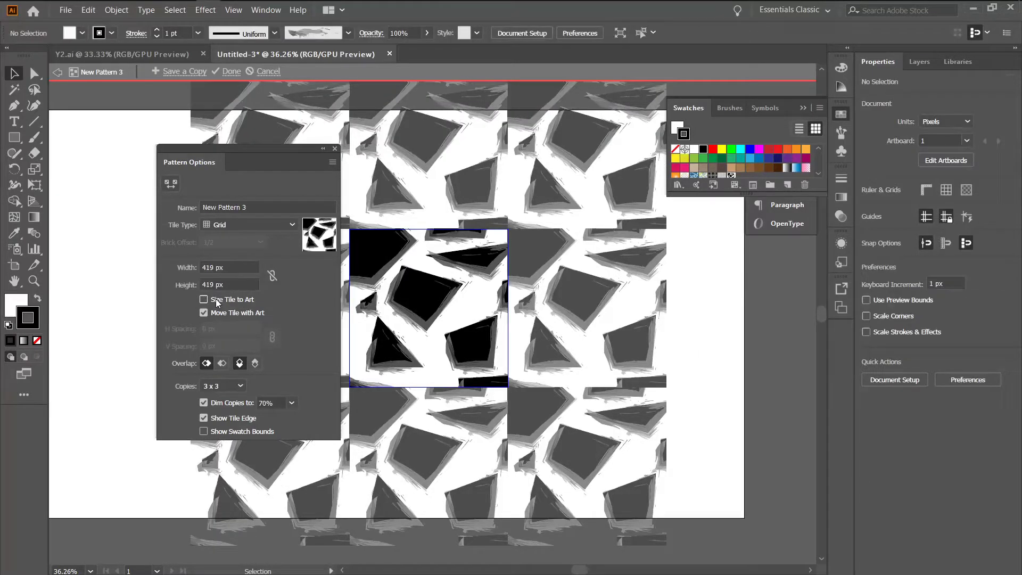
left_click(203, 299)
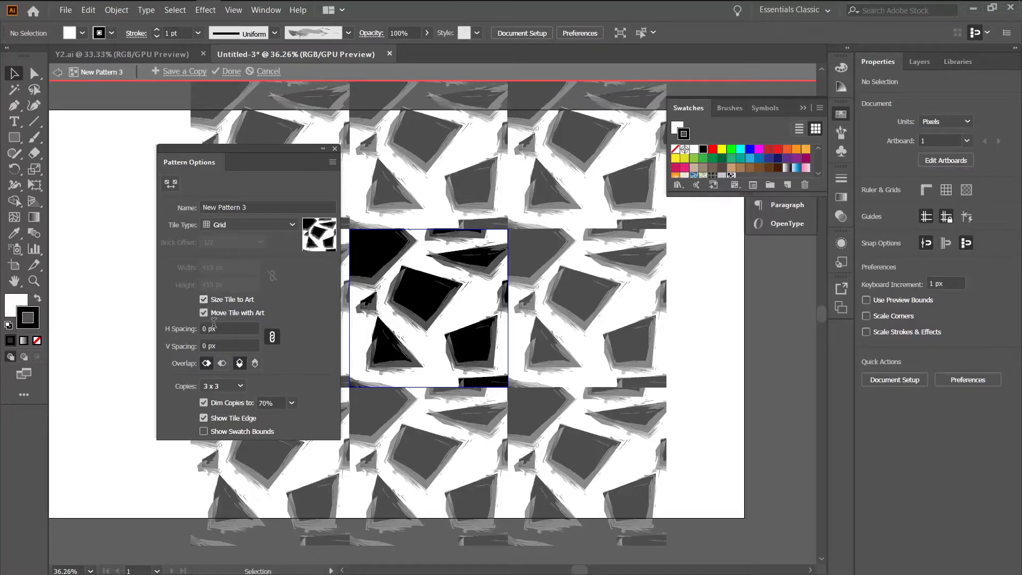
left_click(226, 70)
left_click_drag(431, 176, 607, 391)
key("Delete")
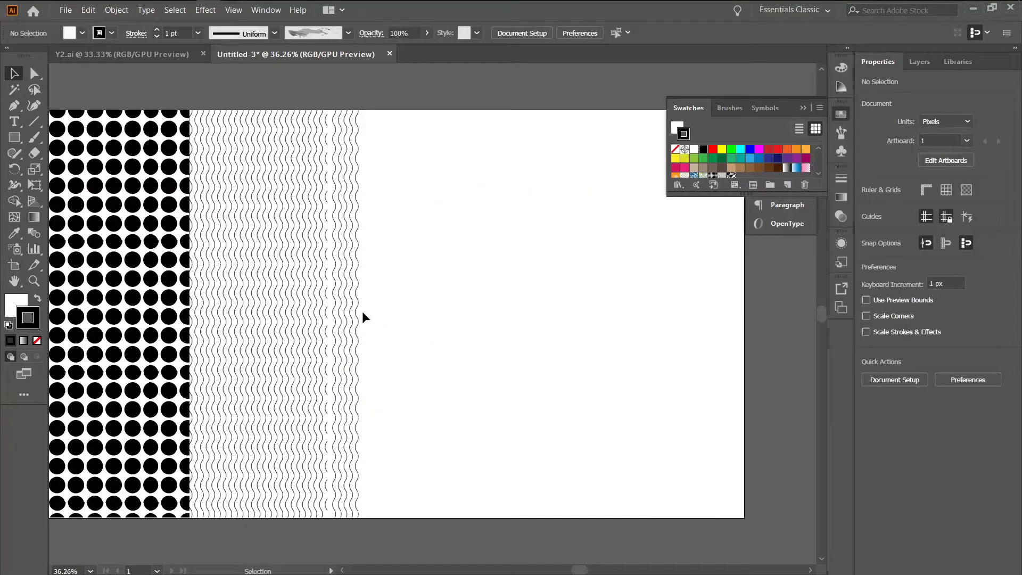
- Copy the wavy-line rectangle in place and move the copy right to X 1128 px, so it adjoins the original's right edge
left_click(299, 311)
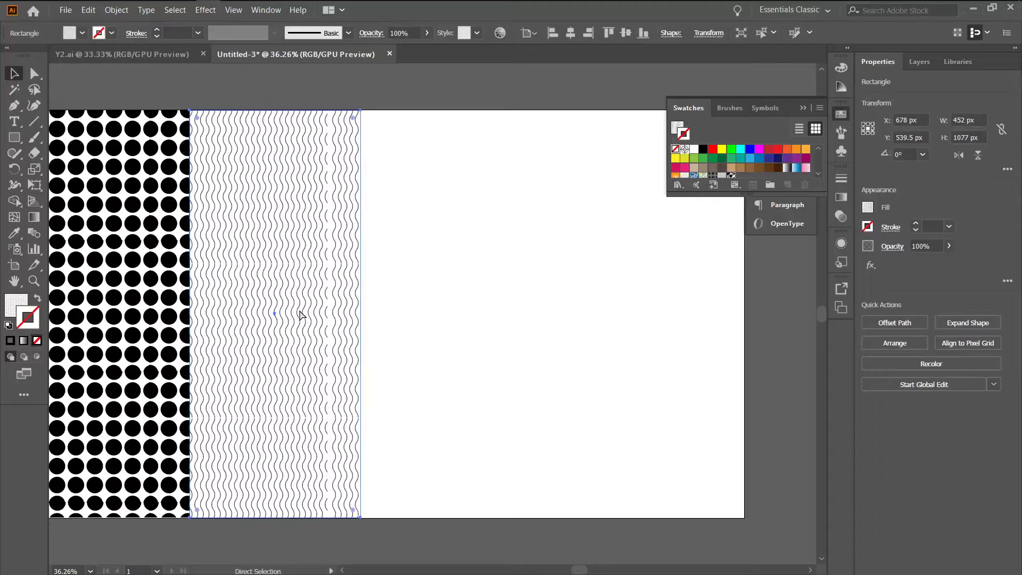
key("ctrl+c")
key("ctrl+f")
key("shift+Right")
key("shift+Right")
key("shift+Right")
key("shift+Right")
key("shift+Right")
key("shift+Right")
key("shift+Right")
key("shift+Right")
key("shift+Right")
key("shift+Right")
key("shift+Right")
key("shift+Right")
key("shift+Right")
key("shift+Right")
key("shift+Right")
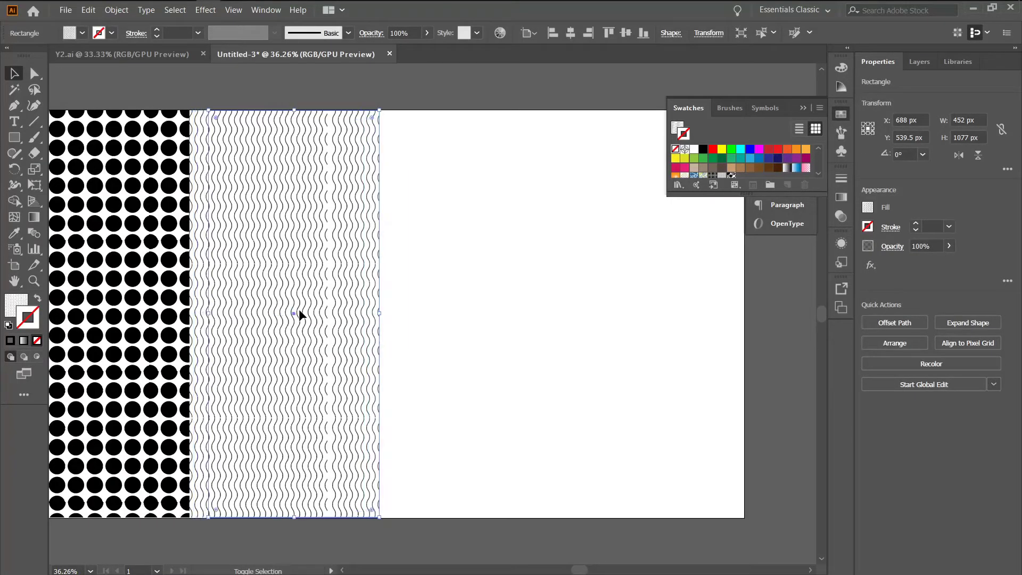
key("shift+Right")
key("shift+Right")
key("shift+Right")
key("shift+Right")
key("shift+Right")
key("shift+Right")
key("shift+Right")
key("shift+Right")
key("shift+Right")
key("shift+Right")
key("shift+Right")
key("shift+Right")
key("shift+Right")
key("shift+Right")
key("shift+Right")
key("shift+Right")
key("shift+Right")
key("shift+Right")
key("shift+Right")
key("shift+Right")
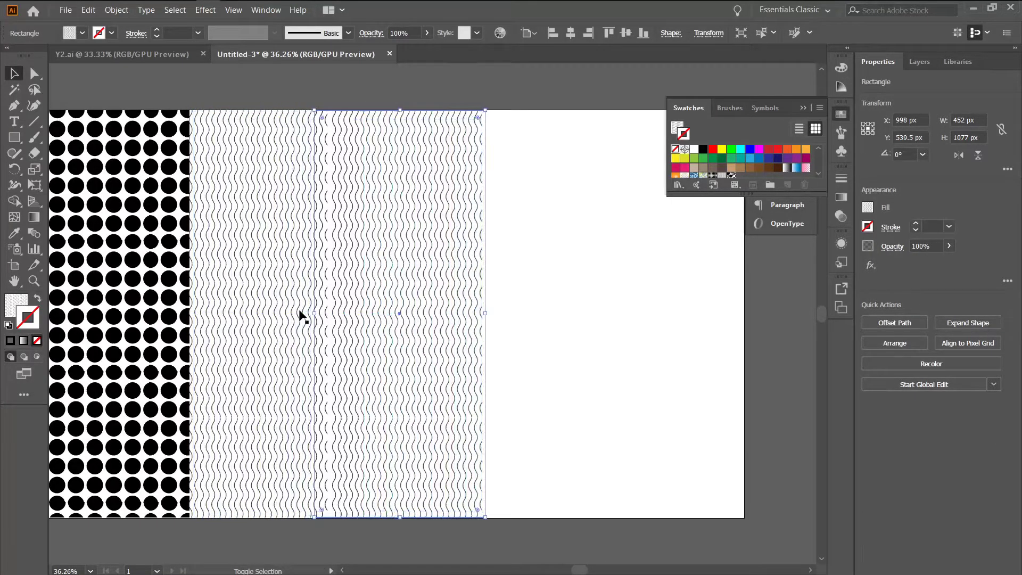
key("shift+Right")
key("shift+Right")
key("shift+Right")
key("shift+Right")
key("shift+Right")
key("shift+Right")
key("shift+Right")
key("shift+Right")
key("shift+Right")
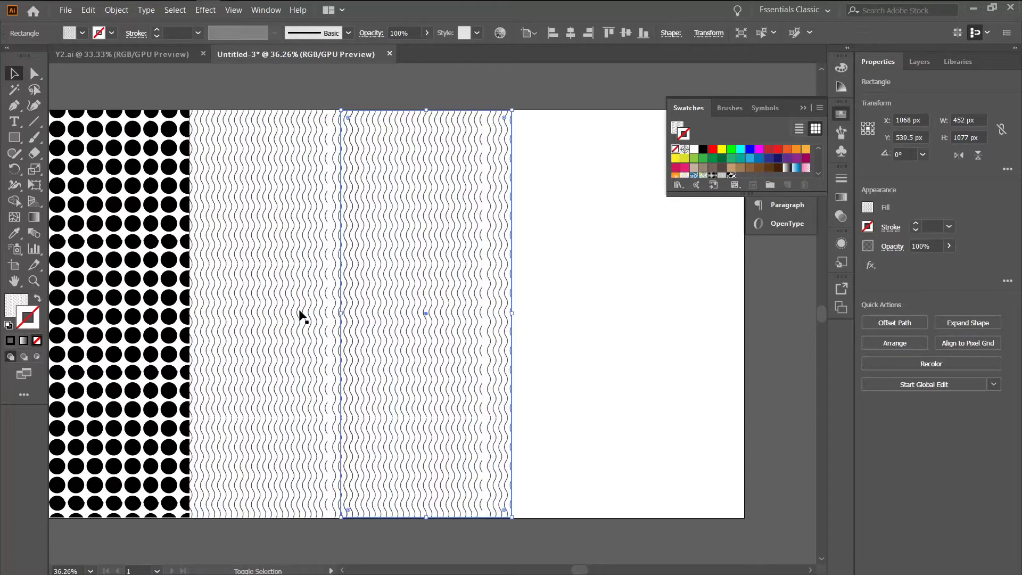
key("shift+Right")
key("shift+Right")
key("shift+Right")
key("shift+Right")
key("shift+Right")
key("shift+Right")
key("shift+Right")
key("shift+Right")
key("shift+Right")
key("shift+Right")
key("shift+Right")
key("shift+Right")
key("shift+Left")
key("shift+Left")
key("shift+Left")
key("shift+Left")
key("shift+Left")
key("shift+Left")
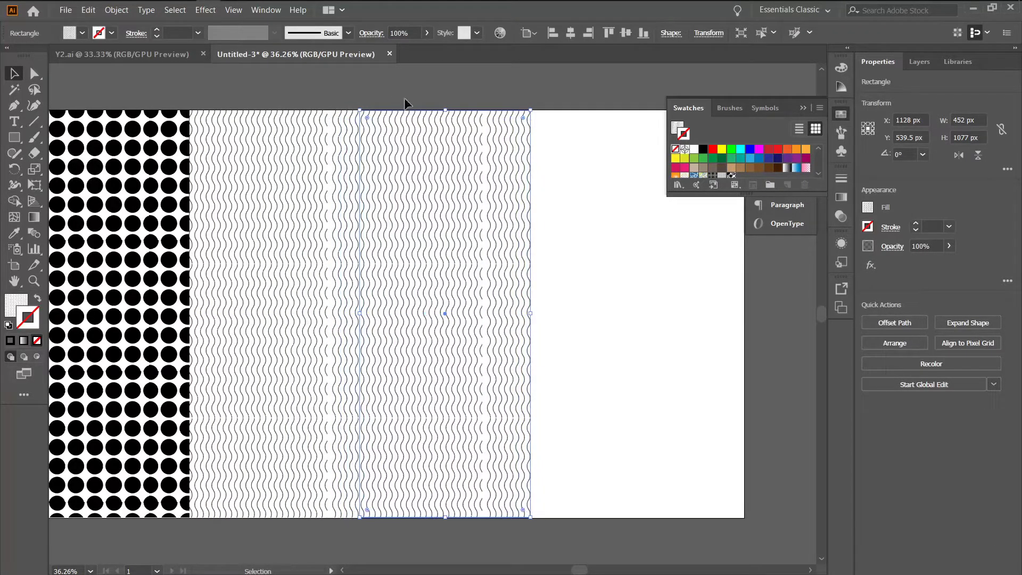
- Fill the copied rectangle with the brushed angular-shapes pattern swatch, remove its stroke, and deselect it
scroll(740, 169, "down", 3)
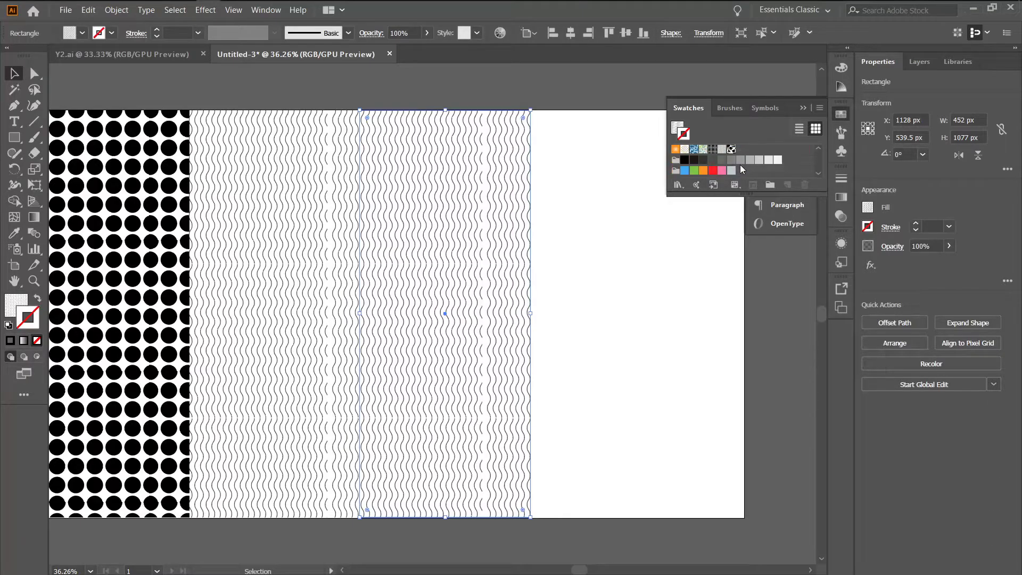
left_click(733, 150)
left_click(732, 150)
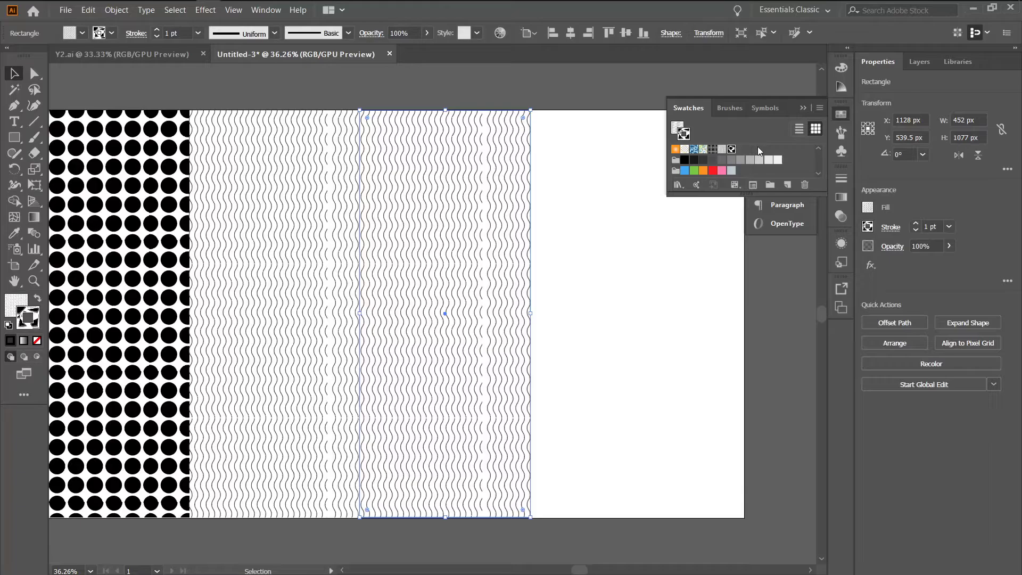
left_click(38, 301)
left_click(37, 341)
left_click(609, 360)
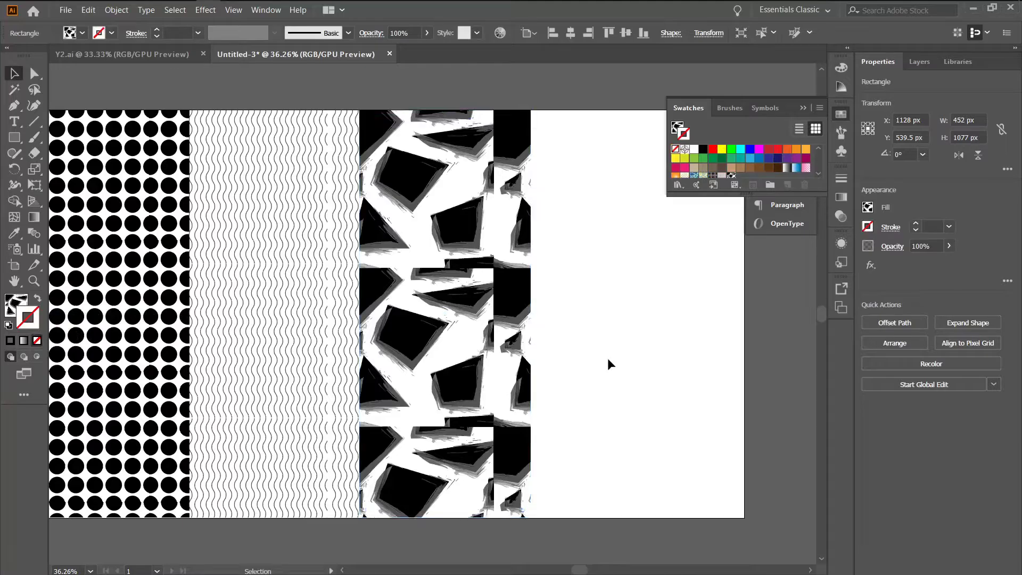
- Draw a square about 398 px wide in the blank area beside the patterned rectangles, with the default white fill and black 1 pt stroke
scroll(608, 358, "right", 3)
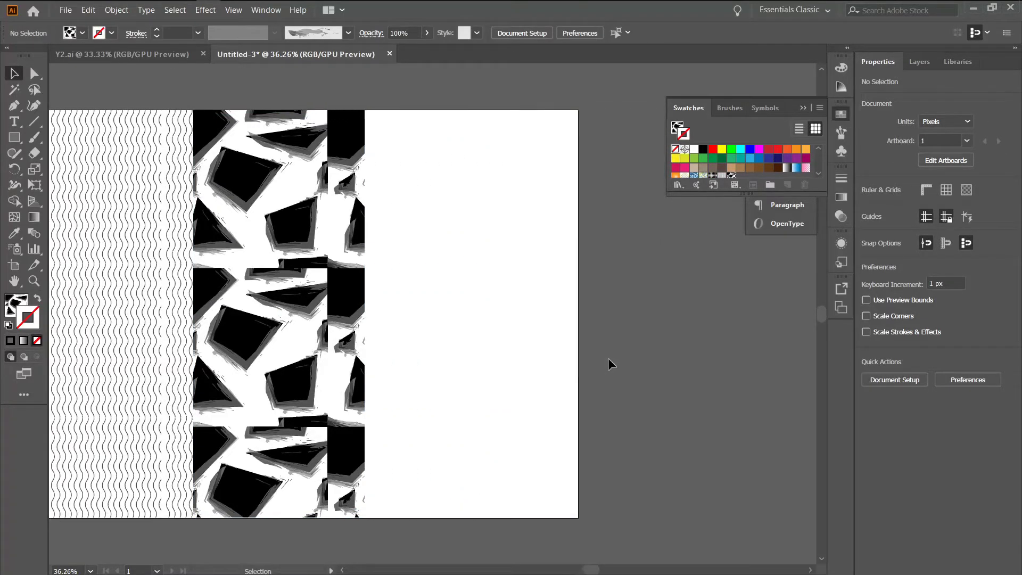
left_click(15, 138)
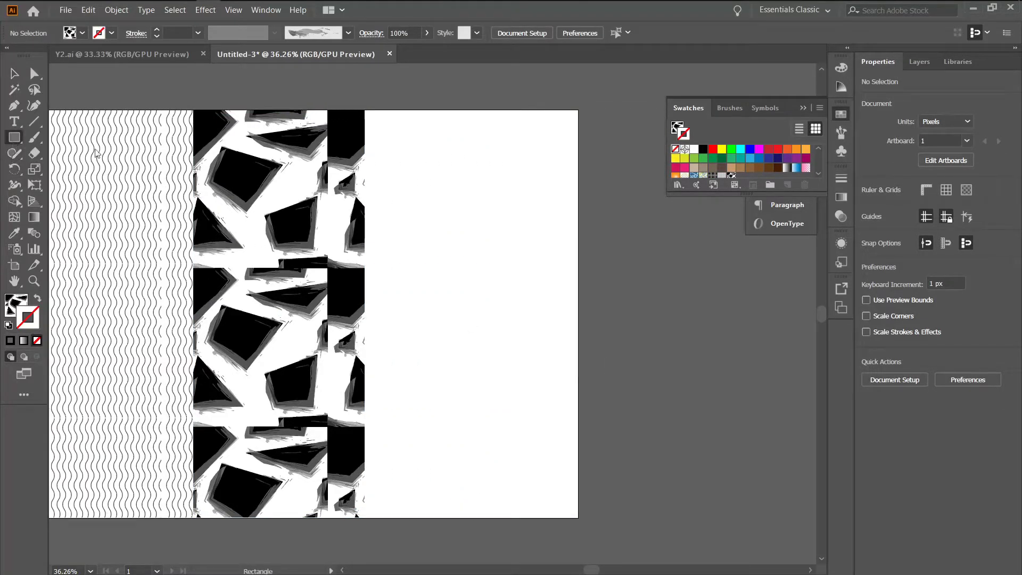
left_click_drag(400, 223, 535, 373)
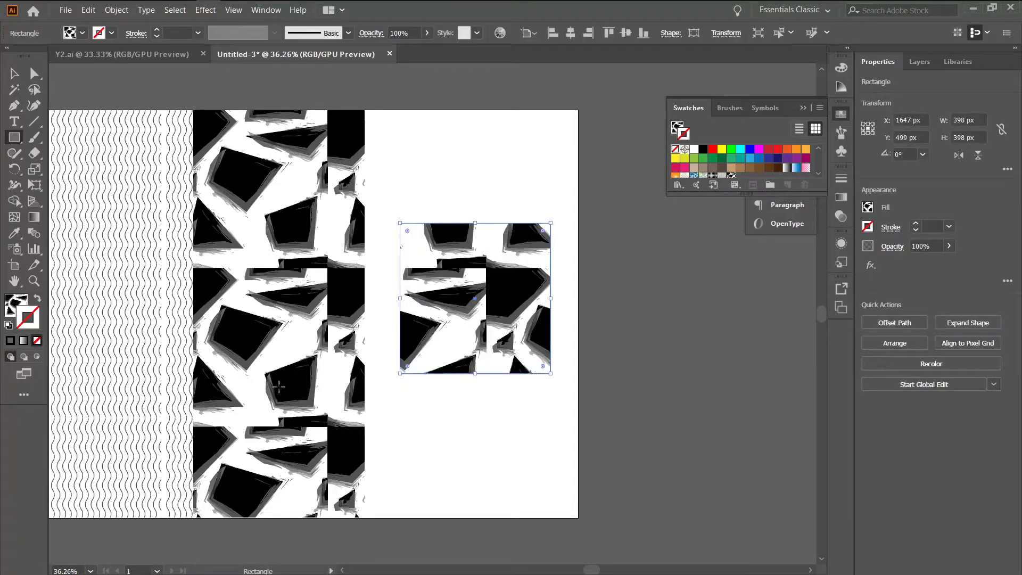
left_click(8, 325)
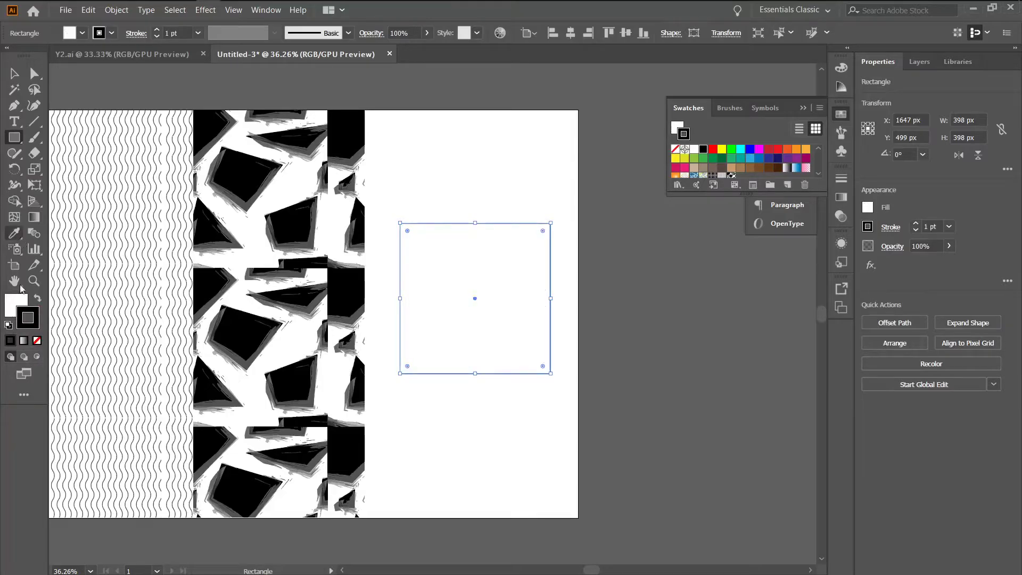
left_click(16, 305)
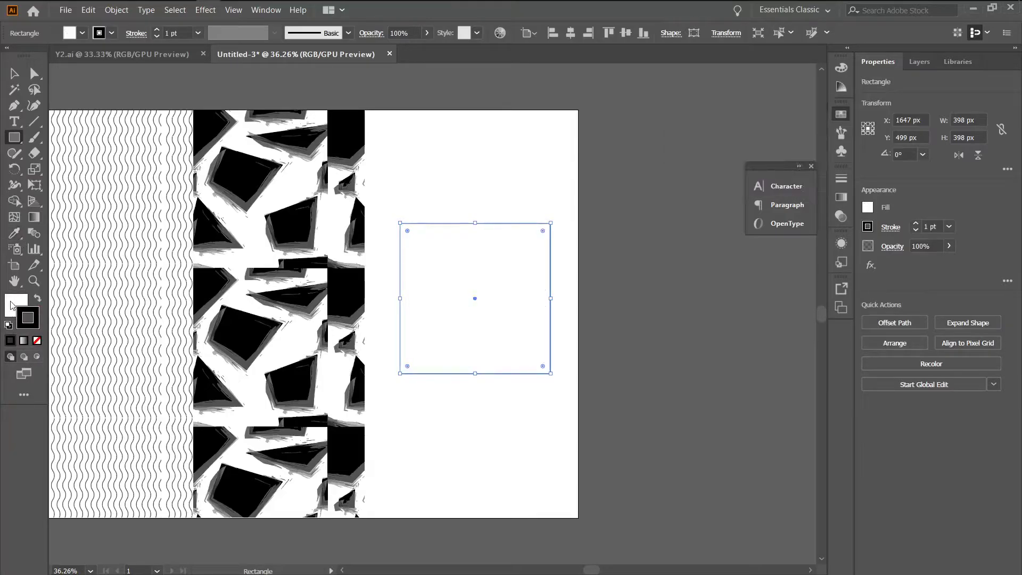
- Add the text CREATE above the white square in 72 pt CircularStd-Black
left_click(14, 121)
left_click(414, 182)
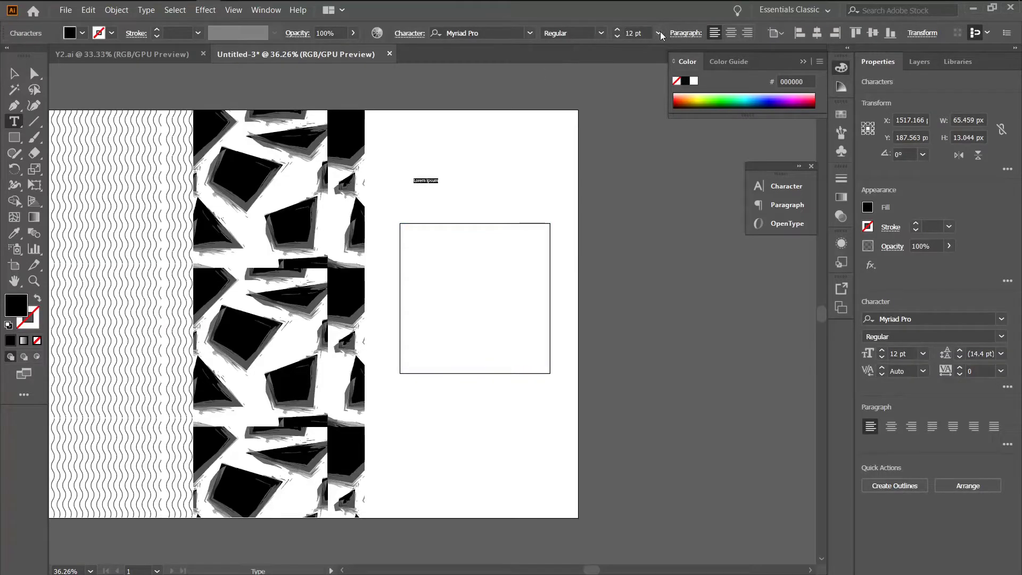
left_click(661, 36)
left_click(665, 271)
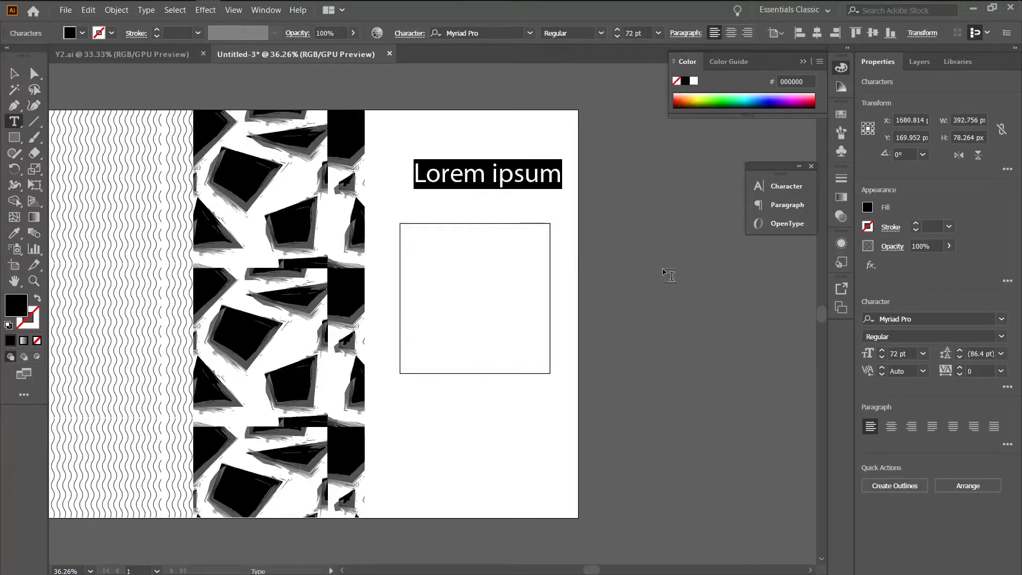
left_click(1002, 318)
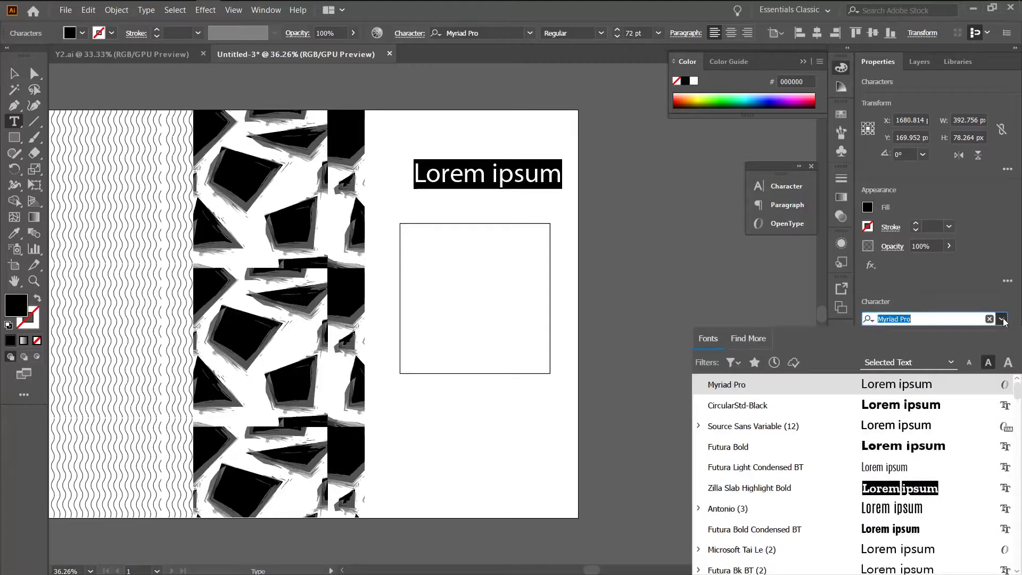
left_click(891, 405)
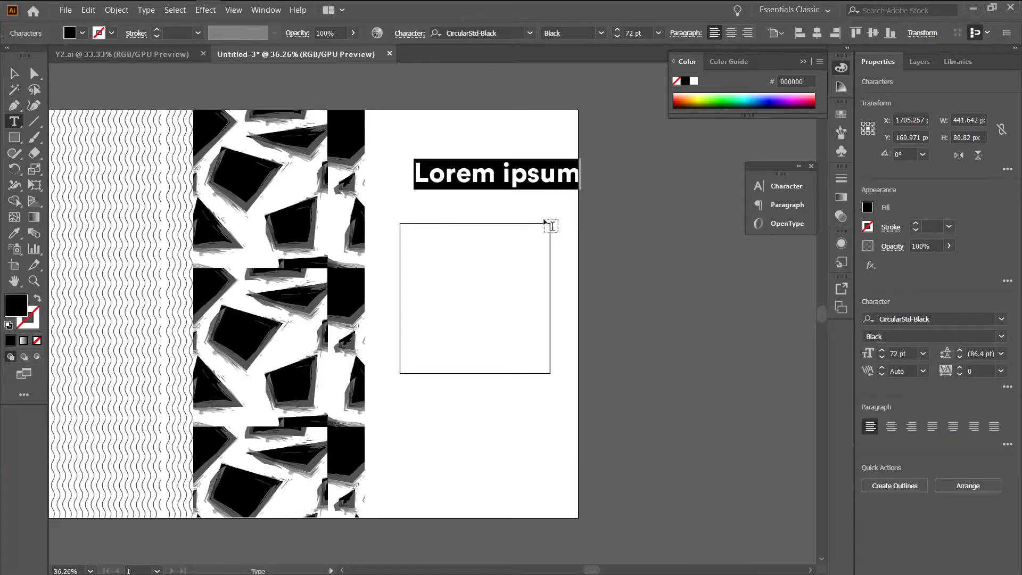
key("BackSpace")
type("C")
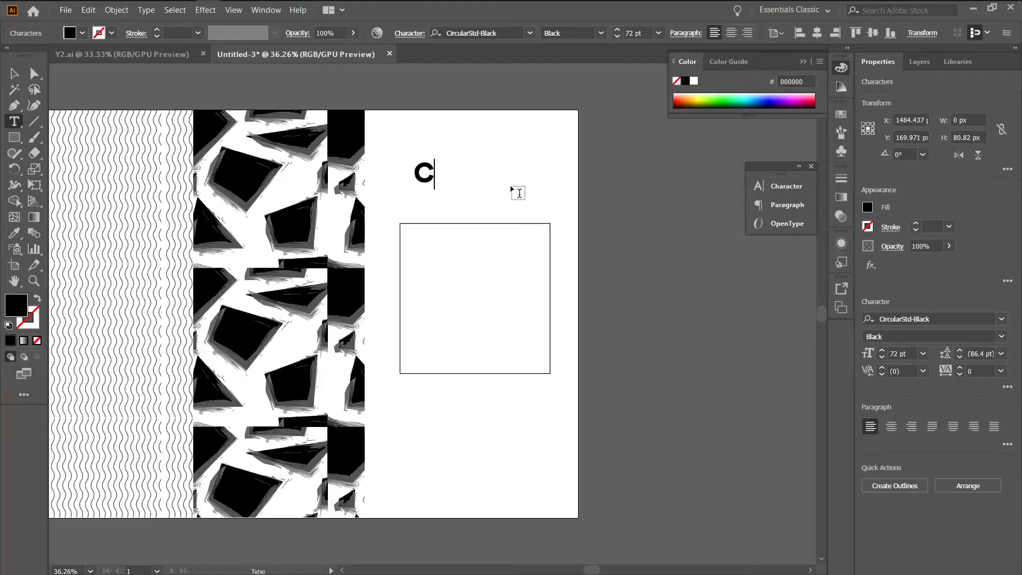
type("REATE")
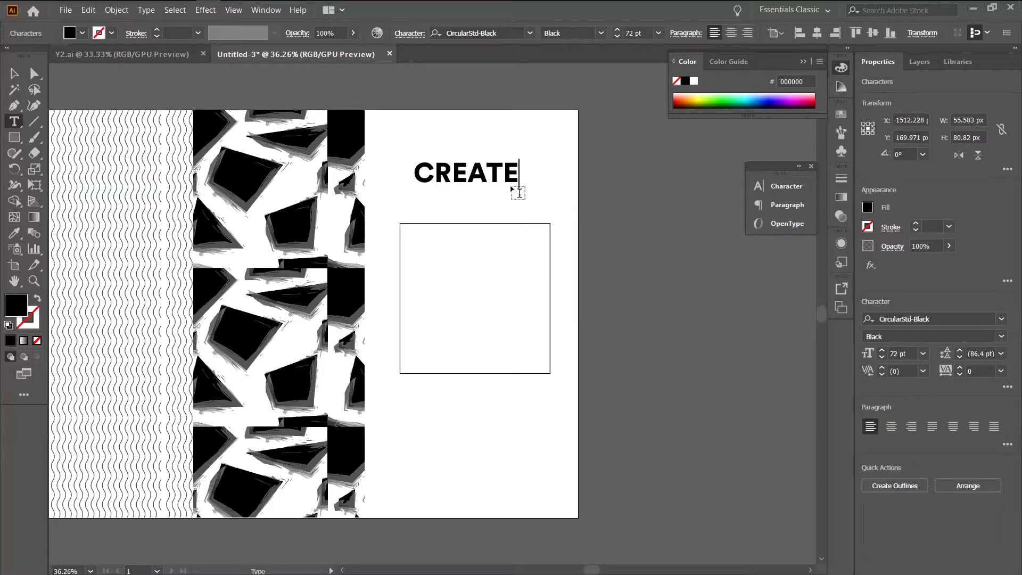
- Convert the CREATE text to outlines, ungroup it into separate letters, and deselect them
left_click(14, 73)
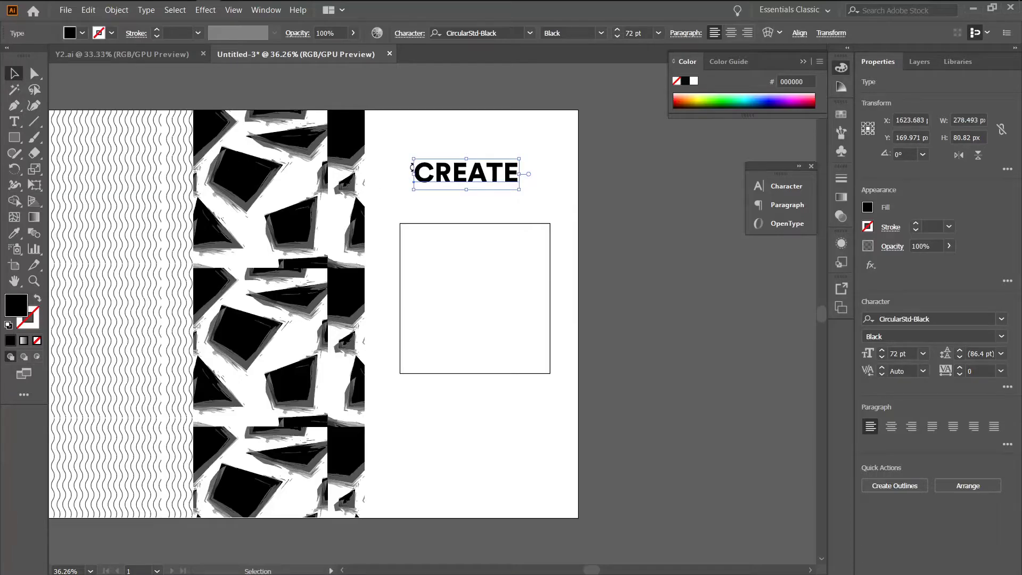
left_click(917, 484)
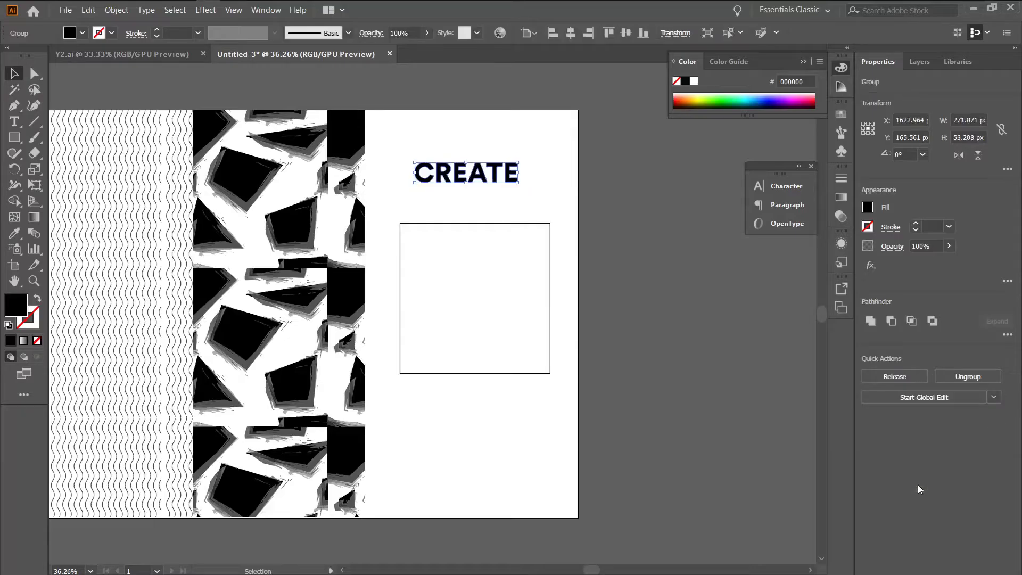
left_click(967, 375)
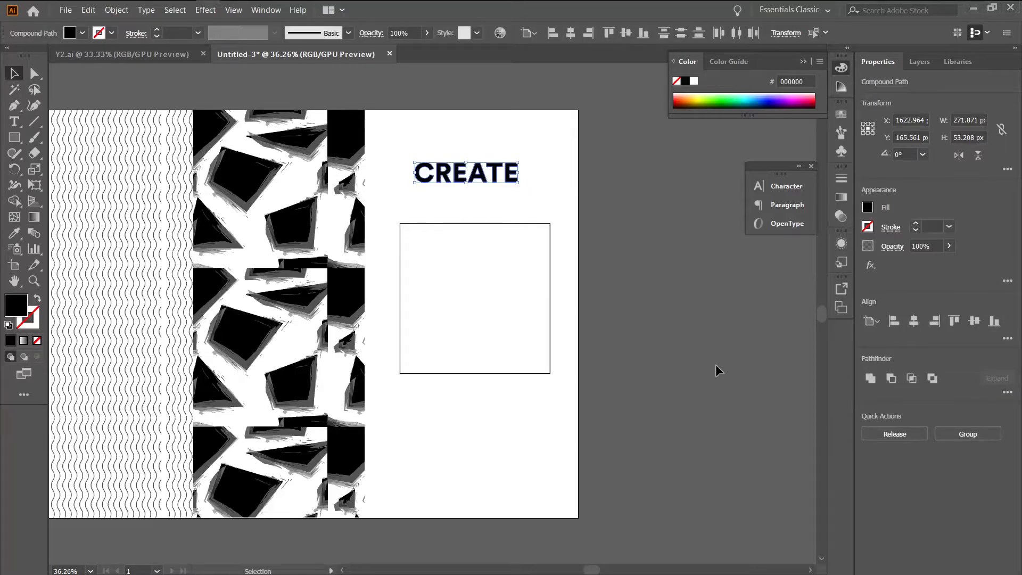
left_click(688, 341)
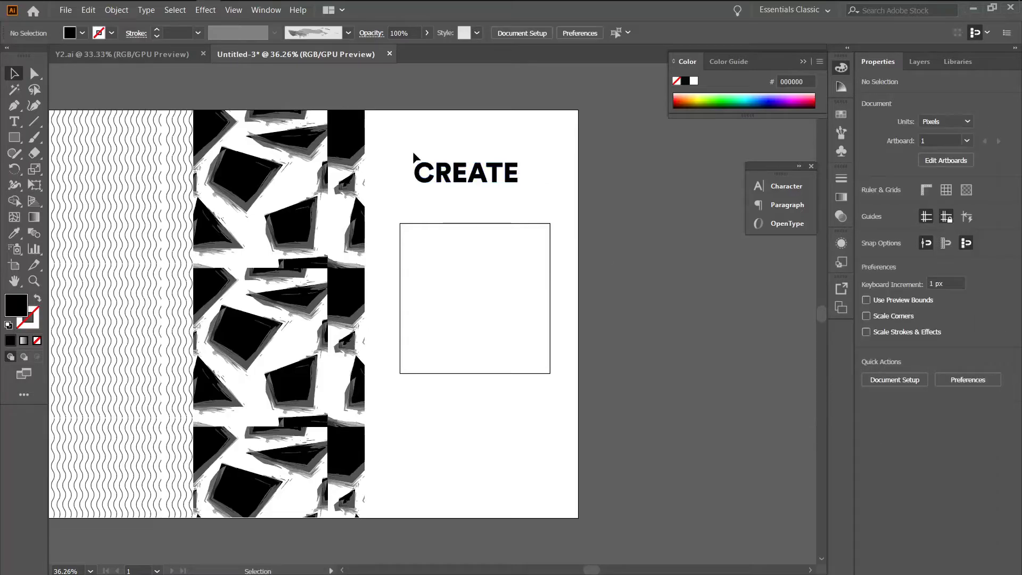
- Rotate the outlined CREATE lettering 90° so that it reads vertically
left_click(411, 165)
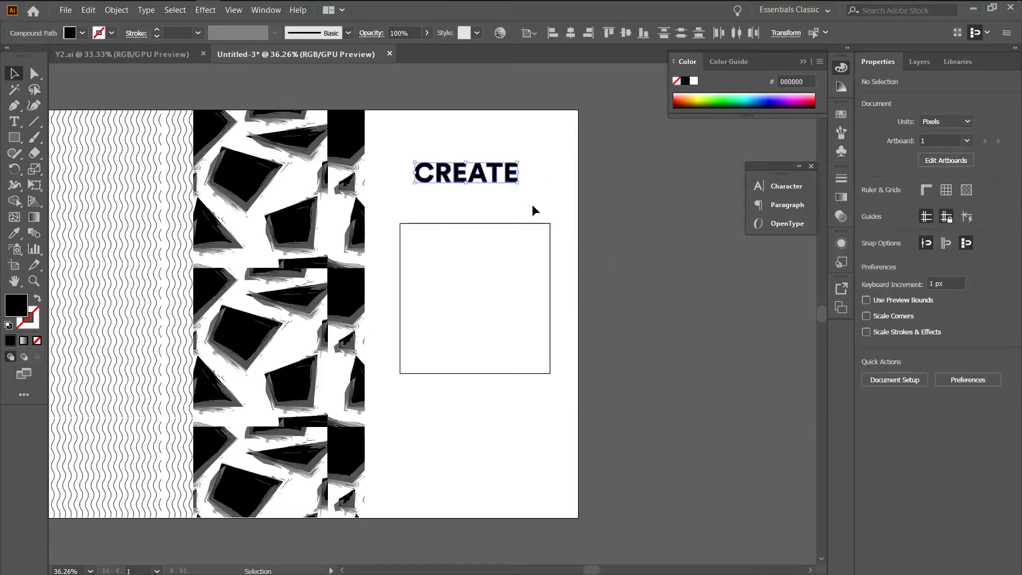
right_click(495, 174)
mouse_move(571, 276)
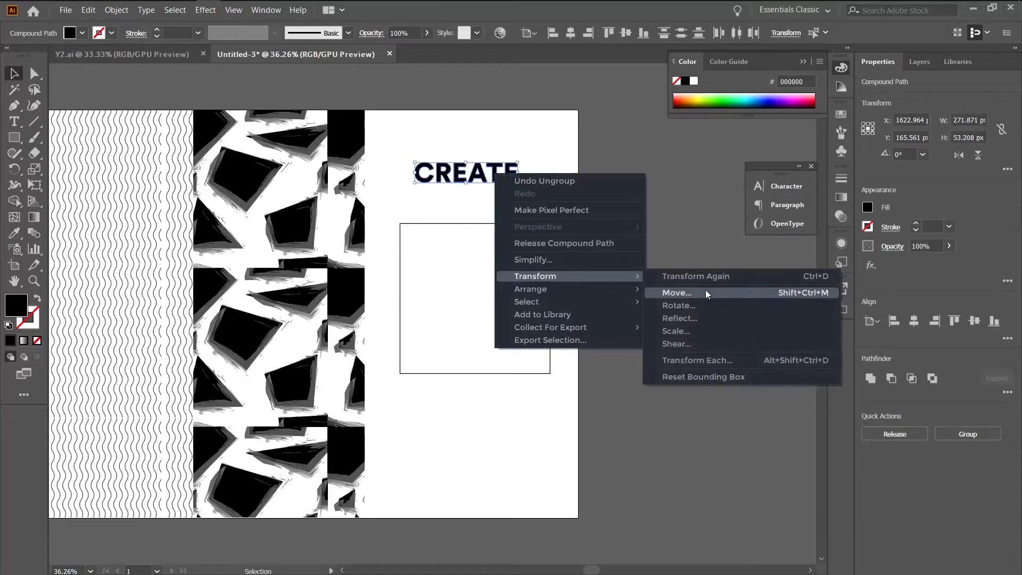
left_click(679, 305)
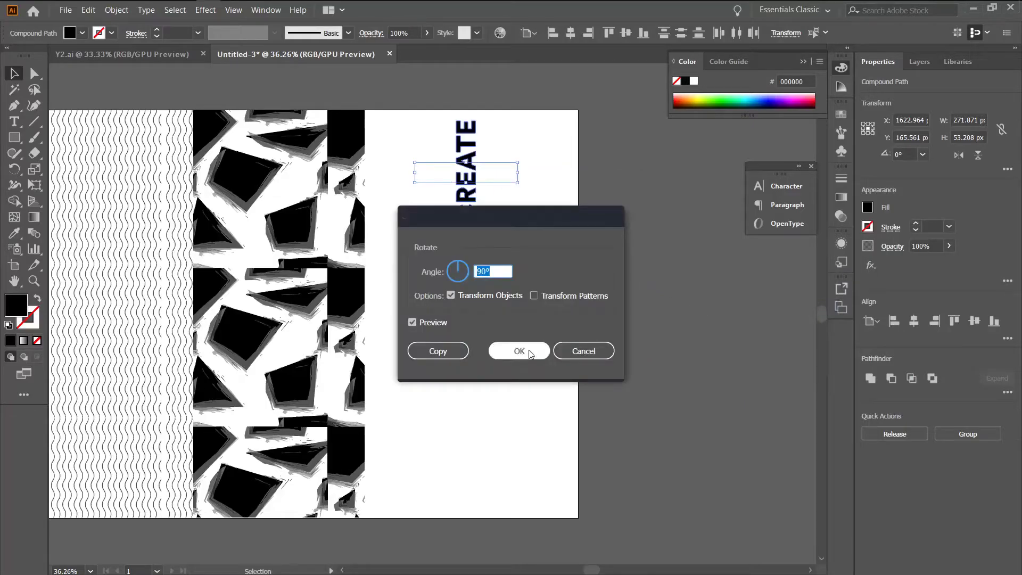
left_click(519, 352)
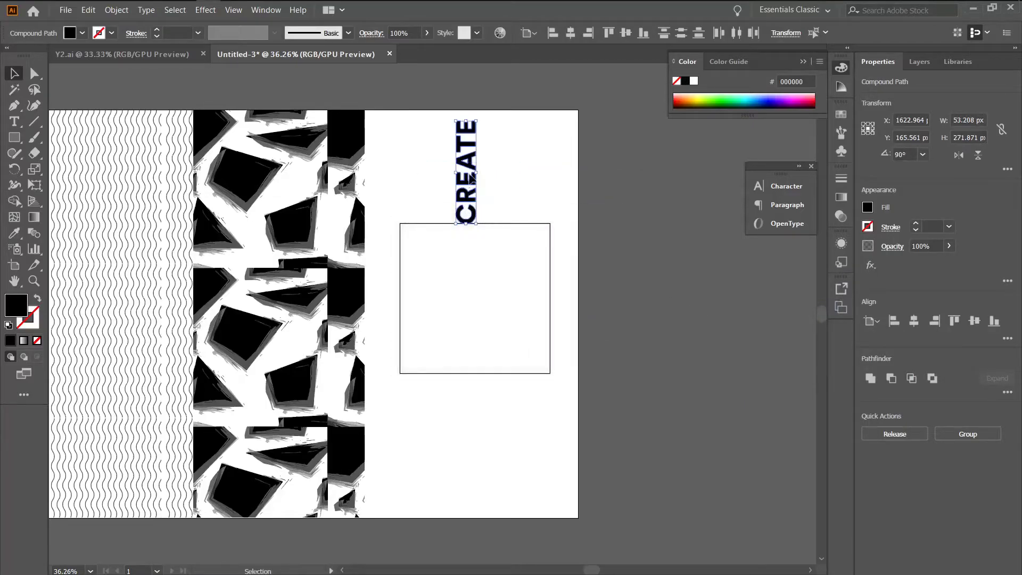
- Move the vertical CREATE lettering inside the square's left edge and place a copy directly beneath it, 287 px lower
left_click_drag(470, 167, 418, 262)
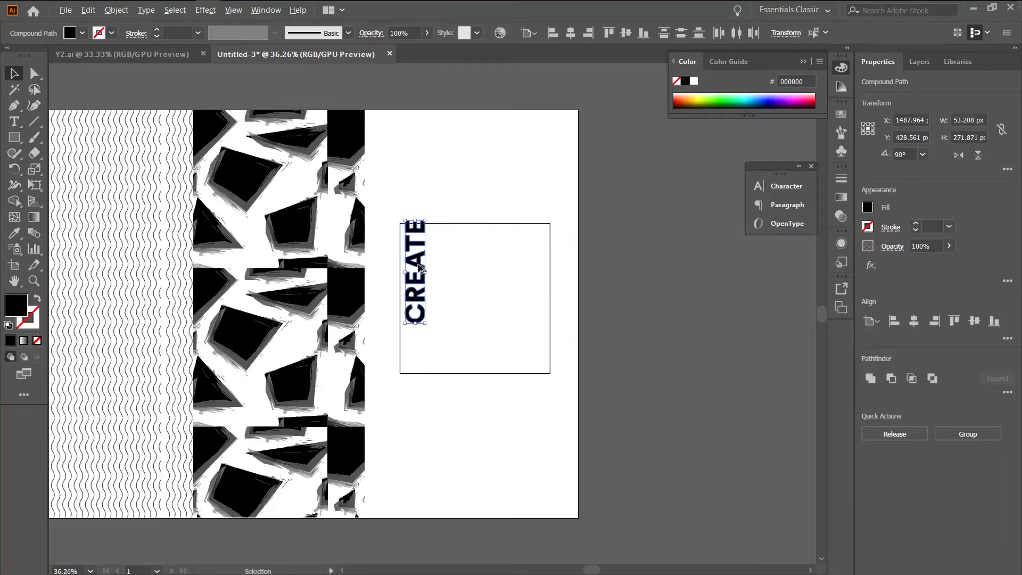
left_click_drag(417, 261, 424, 378)
left_click_drag(424, 376, 426, 377)
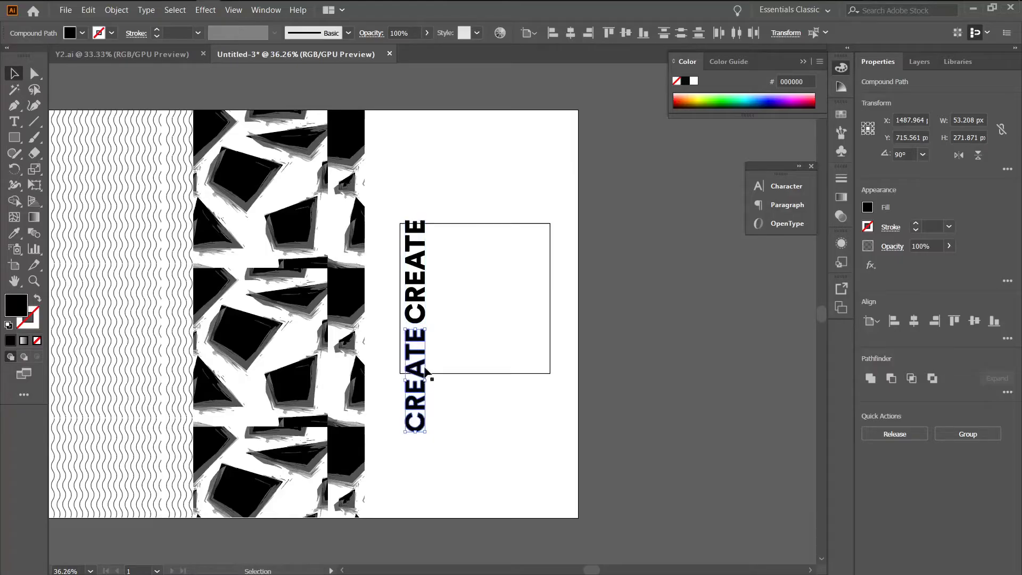
left_click(436, 317, "shift")
mouse_move(437, 317)
left_mouse_down()
mouse_move(420, 309)
mouse_move(435, 319)
left_mouse_up()
left_click(456, 400)
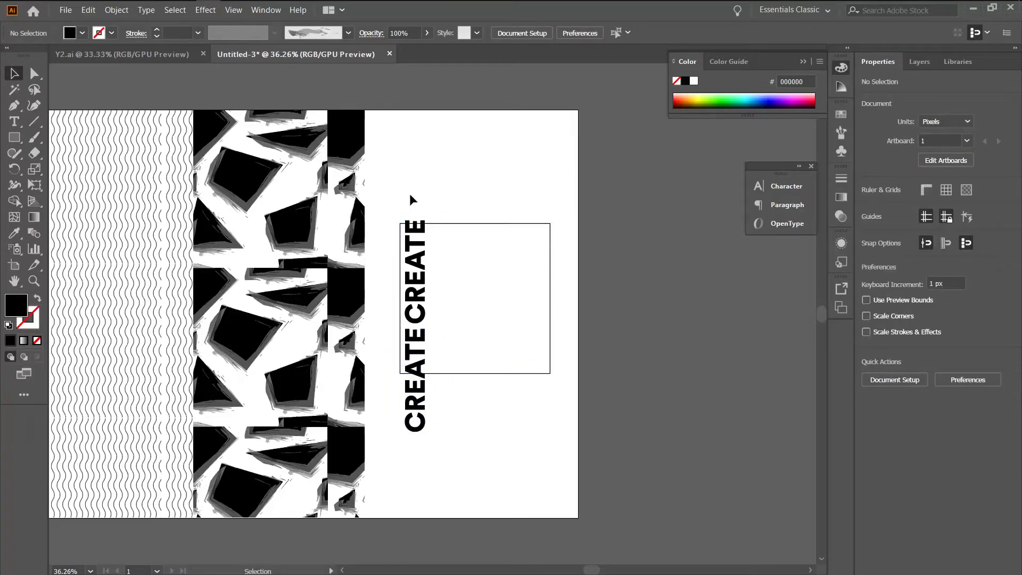
- Select the two stacked CREATE words without the square and duplicate them 60 px to the right as a second column
left_click_drag(389, 213, 442, 439)
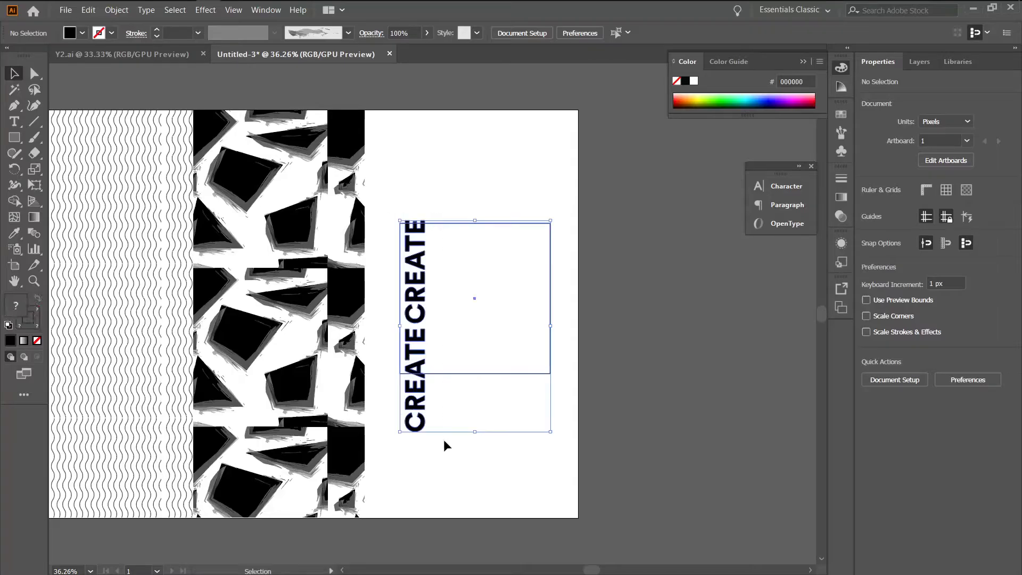
left_click(464, 372, "shift")
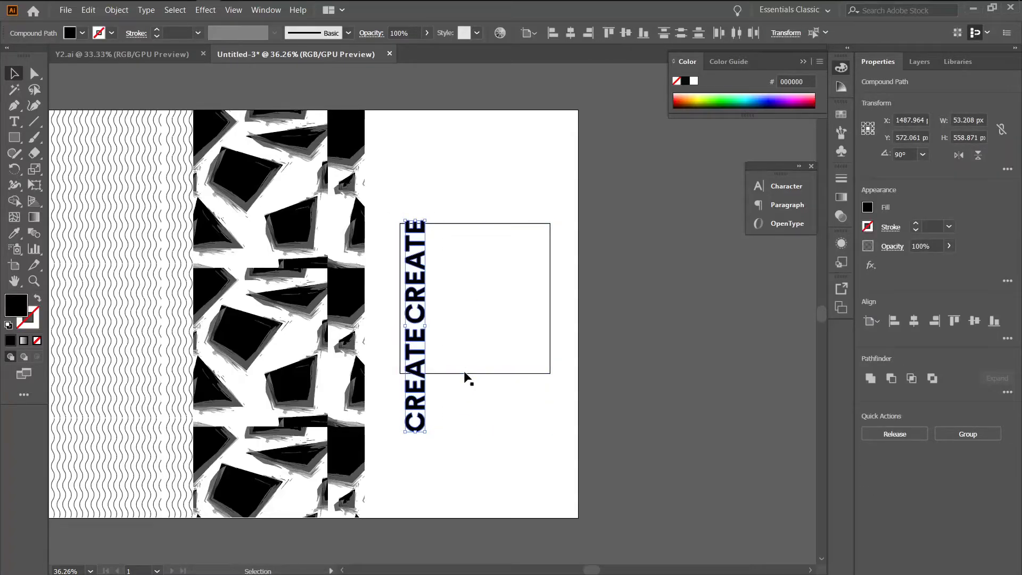
key("a")
key("v")
key("alt+Right")
key("Right")
key("Right")
key("Right")
key("Right")
key("Right")
key("Right")
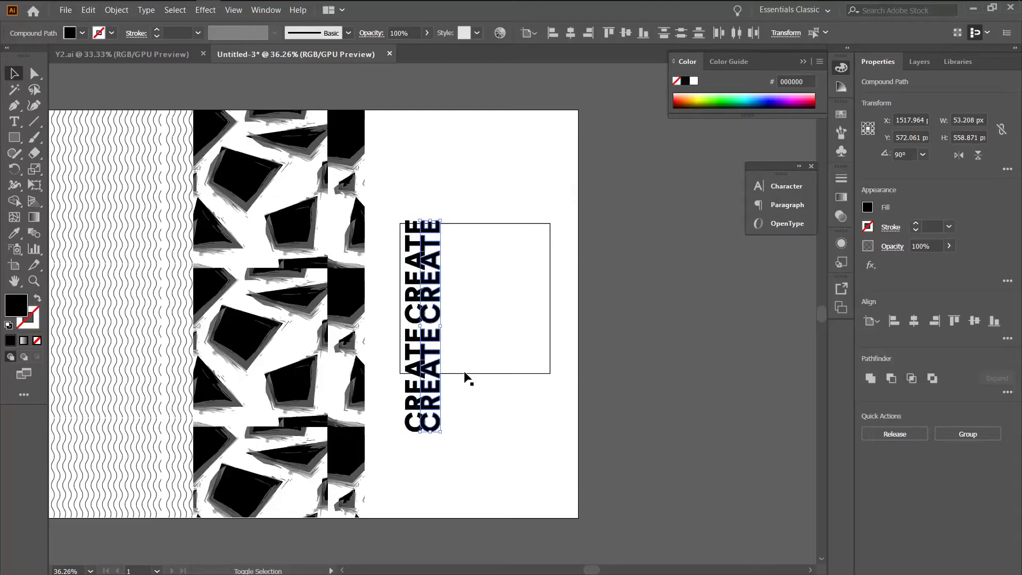
key("a")
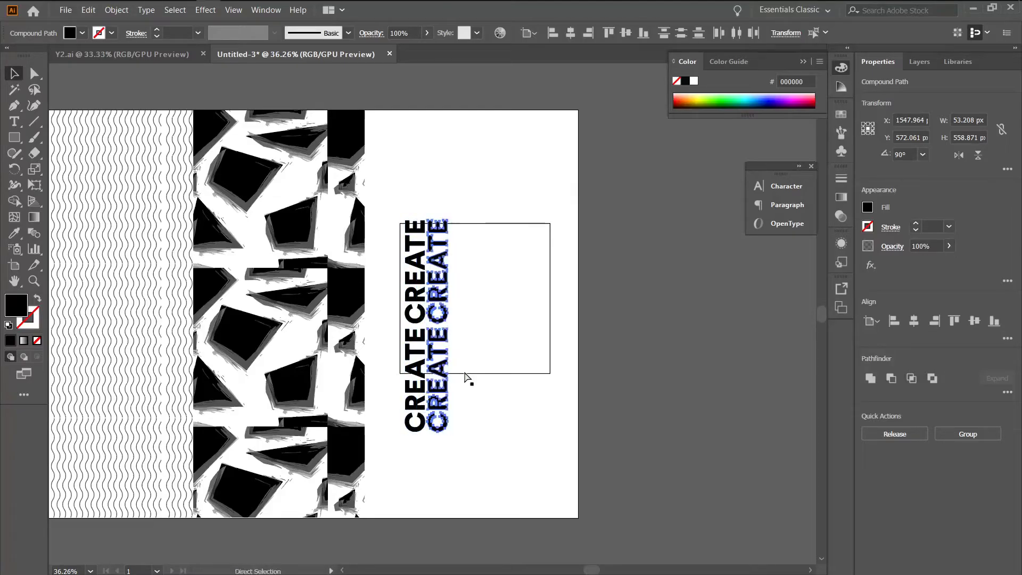
- Keep duplicating the CREATE column to the right at 60 px intervals until seven columns span the square's full width
key("v")
key("alt+Right")
key("Right")
key("Right")
key("Right")
key("Right")
key("Right")
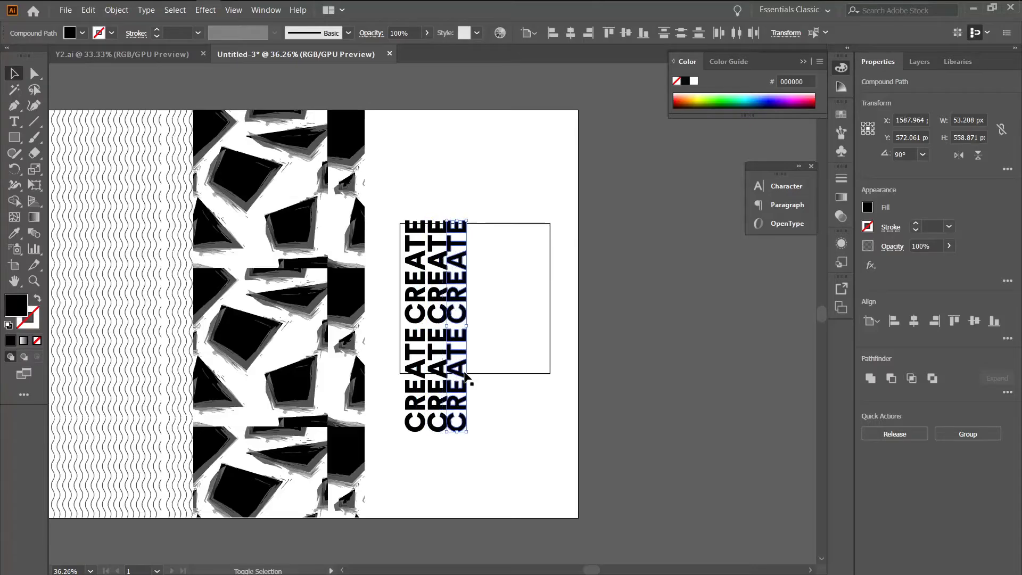
key("alt+Right")
key("Right")
key("Right")
key("Right")
key("Right")
key("Right")
key("Right")
key("Right")
key("a")
key("v")
key("alt+Right")
key("Right")
key("Right")
key("Right")
key("Right")
key("Right")
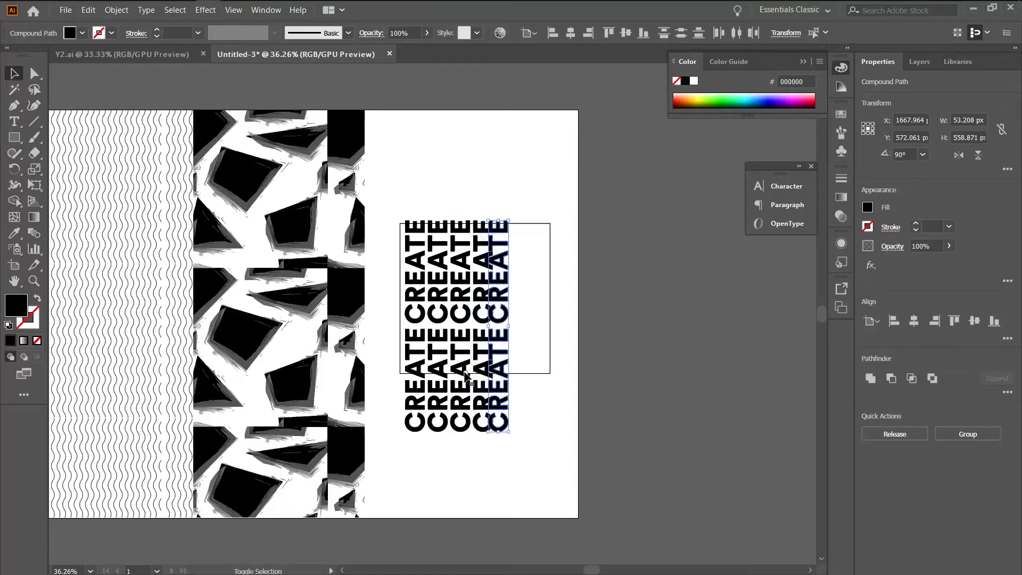
key("a")
key("alt+Right")
key("Right")
key("Right")
key("Right")
key("Right")
key("Right")
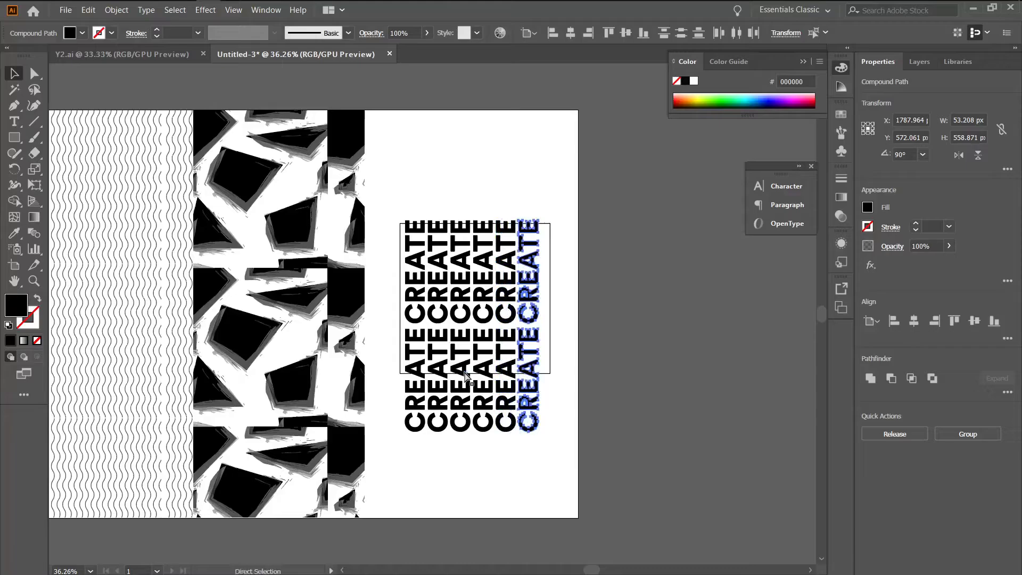
key("v")
key("alt+Right")
key("Right")
key("Right")
key("Right")
key("Right")
key("Right")
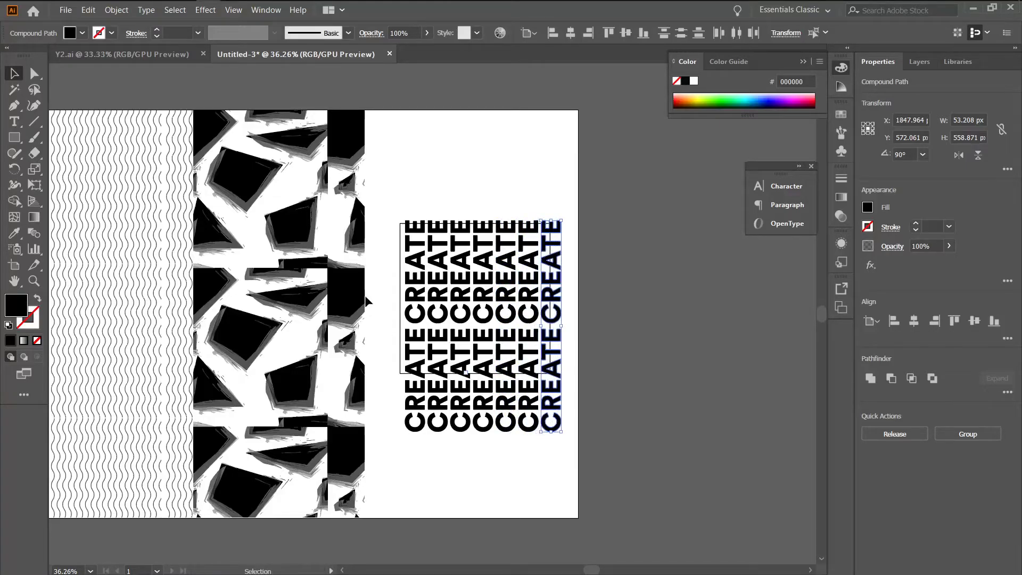
- Bring the square in front of the lettering and use it as a clipping mask for all the CREATE columns
left_click_drag(394, 193, 588, 455)
left_click(525, 476)
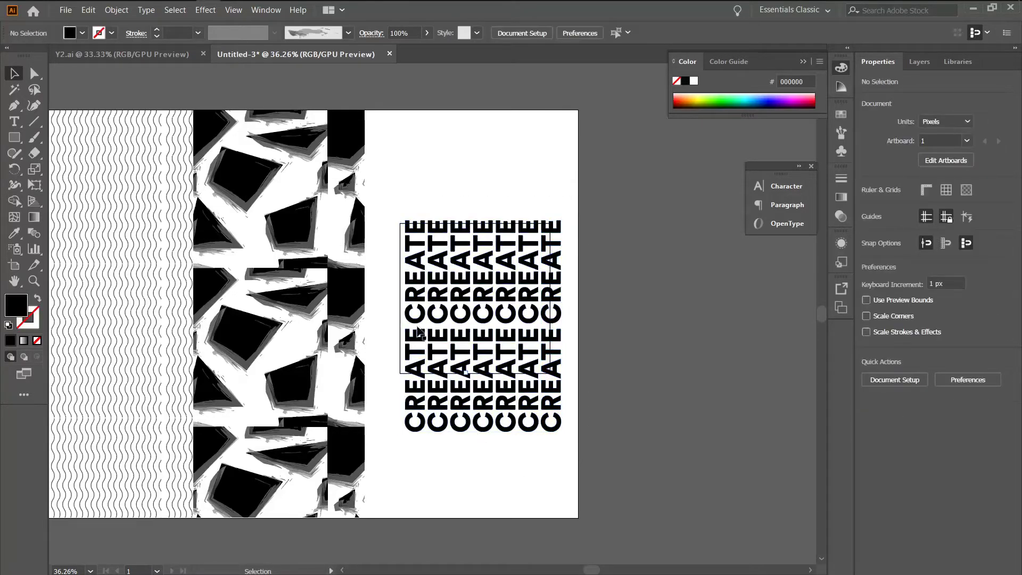
left_click(399, 322)
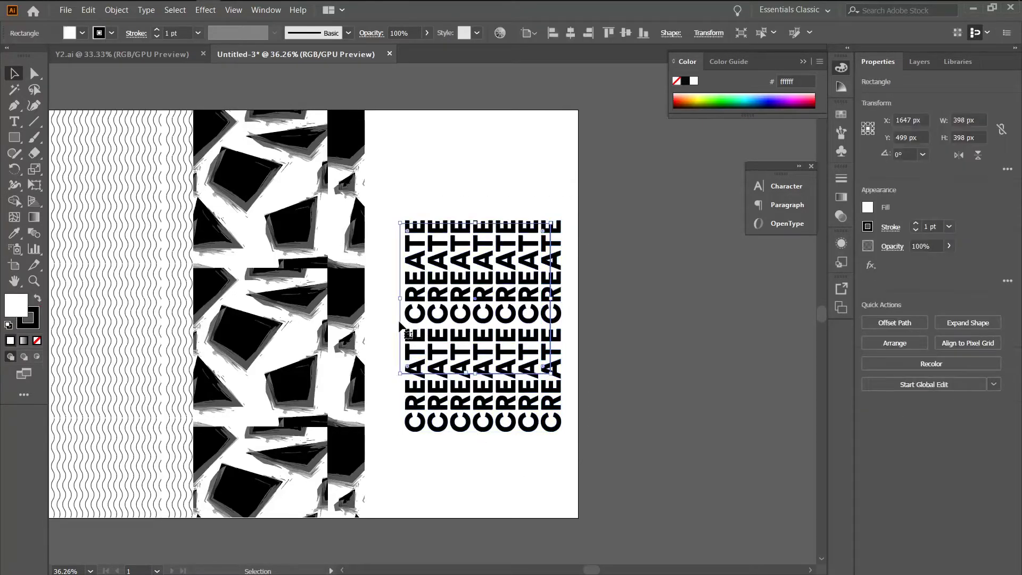
key("ctrl+shift+bracketright")
left_click_drag(385, 197, 602, 472)
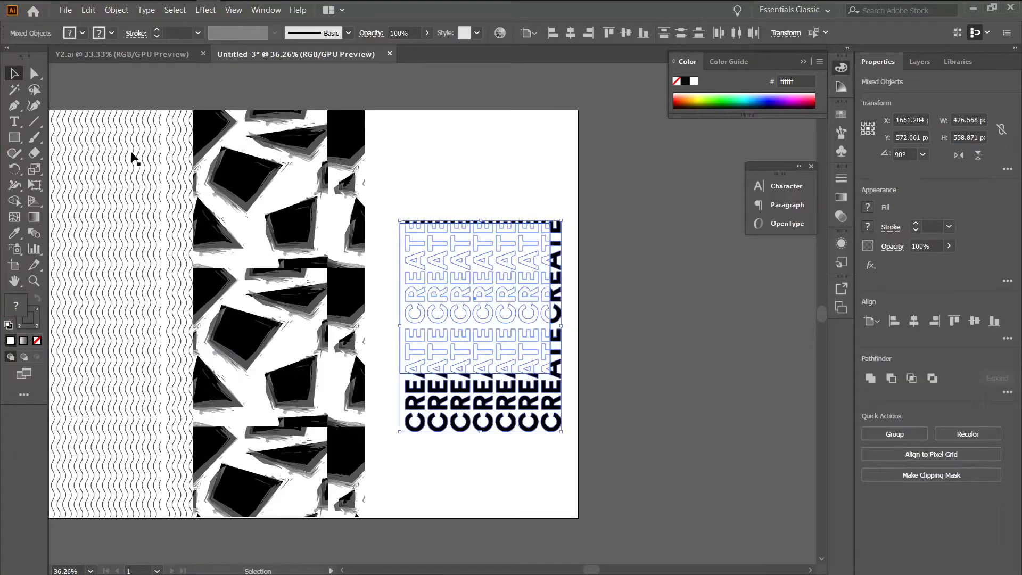
right_click(422, 312)
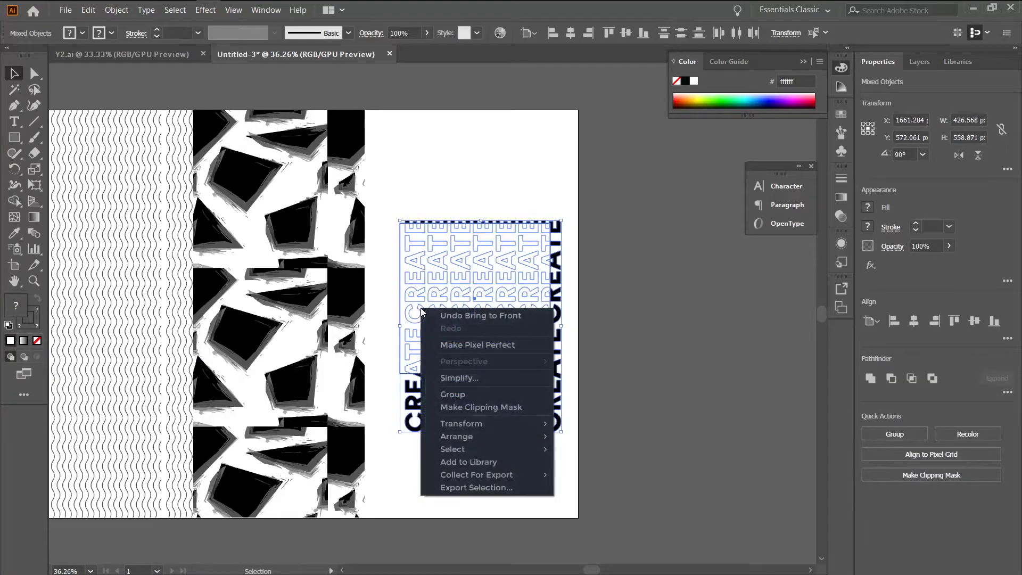
left_click(451, 405)
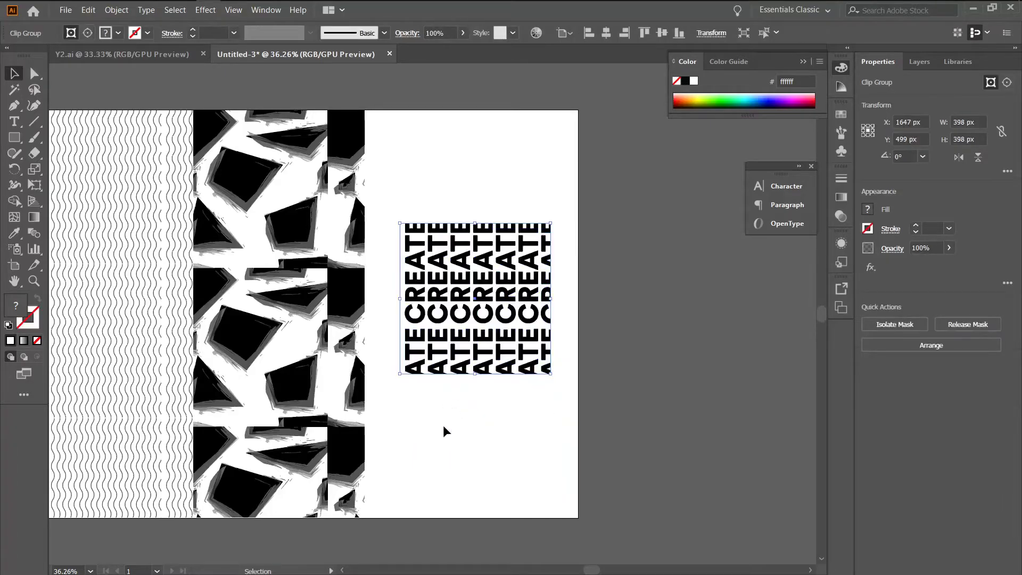
- Make a pattern swatch from the clipped CREATE artwork with a Grid tile sized to the art, and save it
left_click(88, 10)
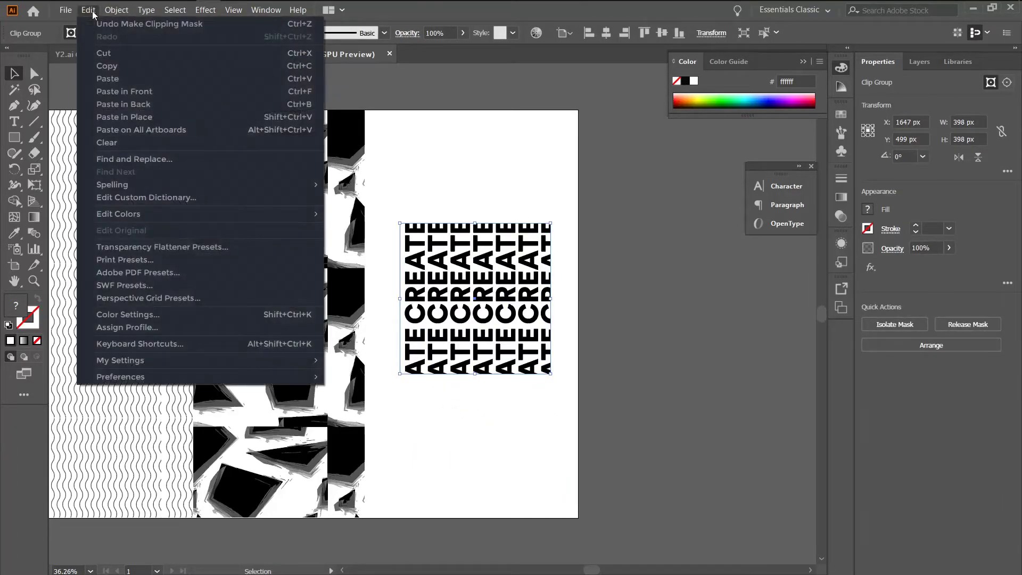
mouse_move(116, 11)
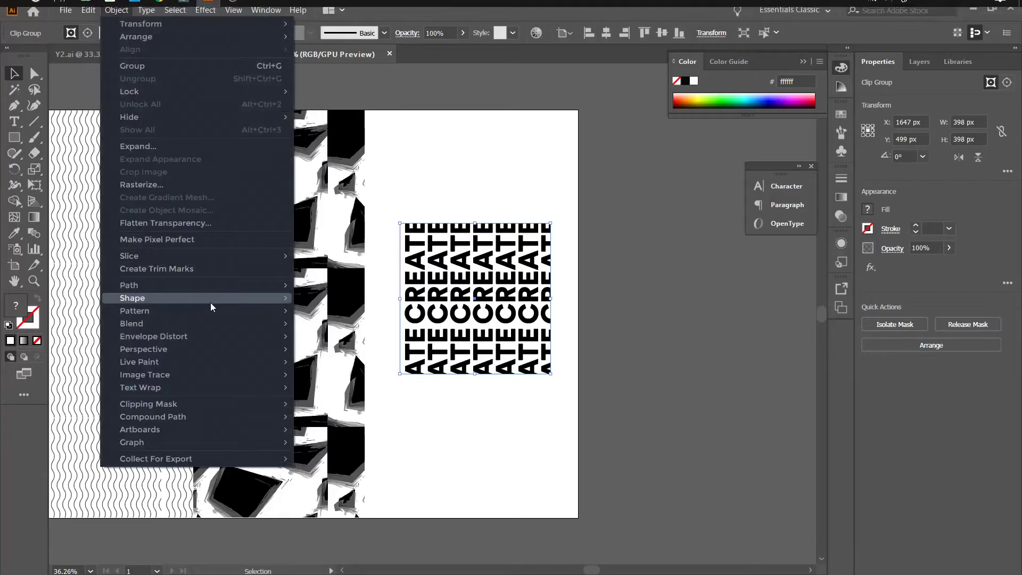
mouse_move(213, 311)
left_click(318, 313)
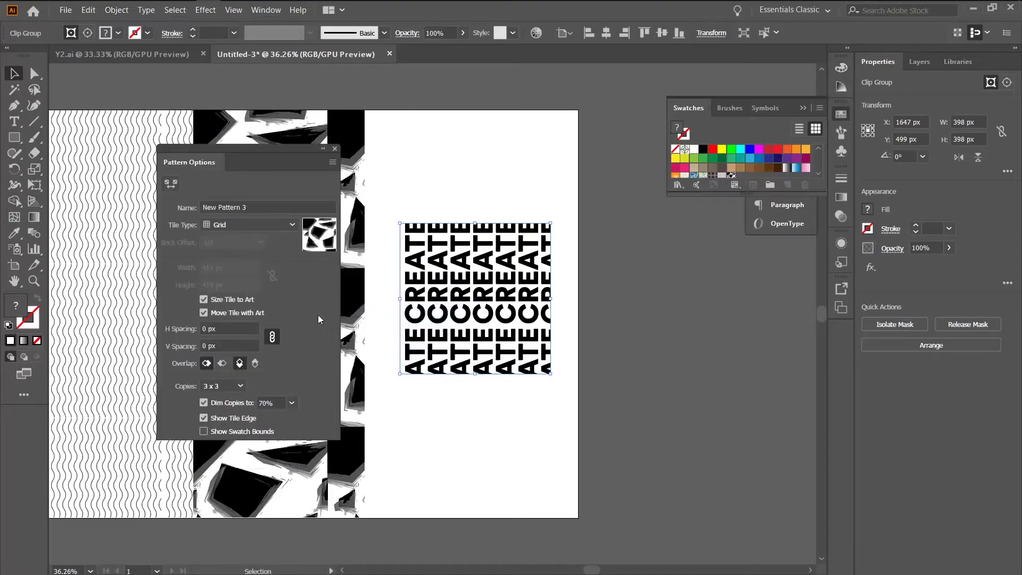
left_click(637, 320)
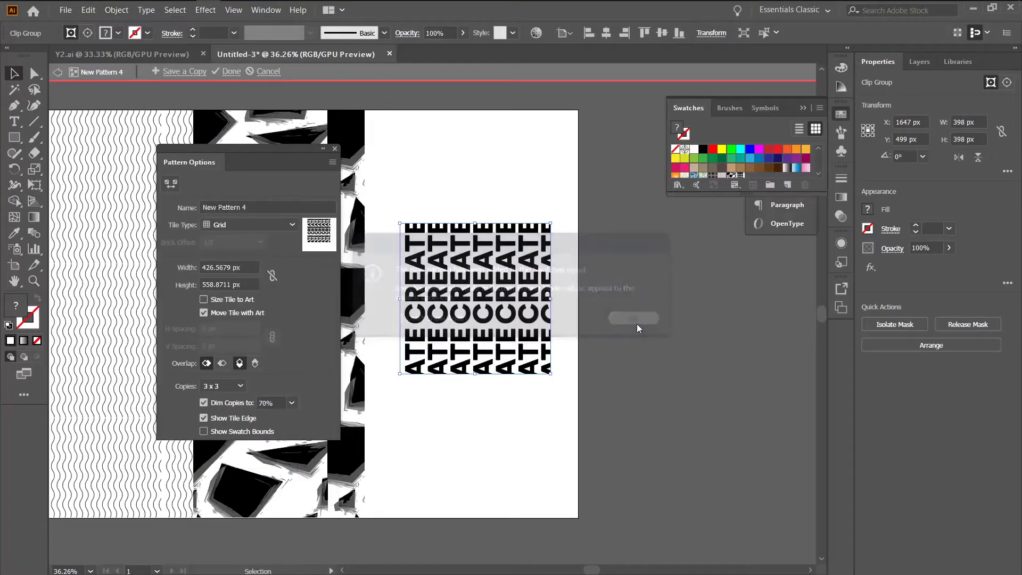
left_click(239, 302)
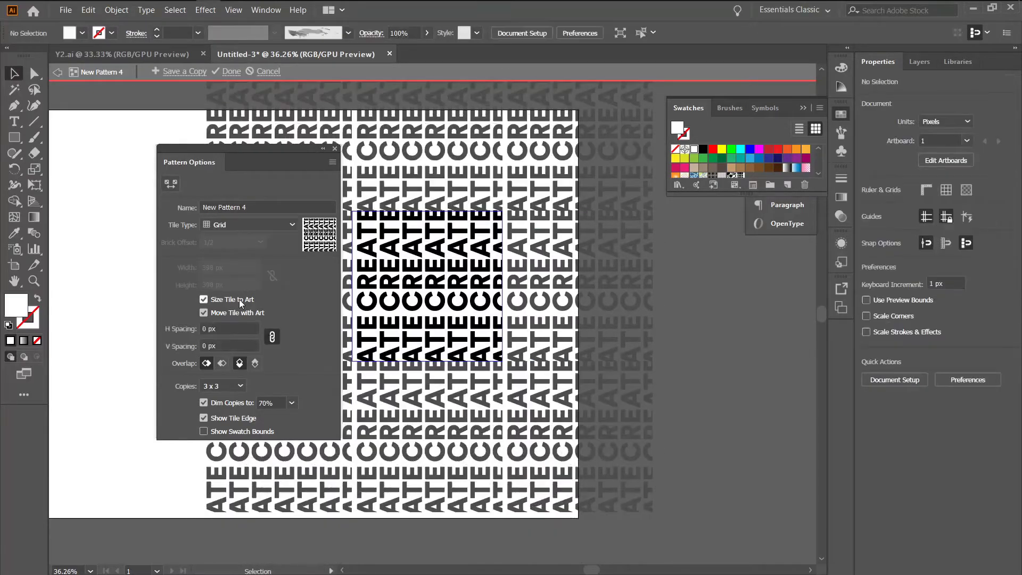
left_click(228, 71)
- Delete the original clipped CREATE artwork from the artboard
left_click_drag(398, 203, 583, 423)
key("ctrl+7")
left_click(583, 422)
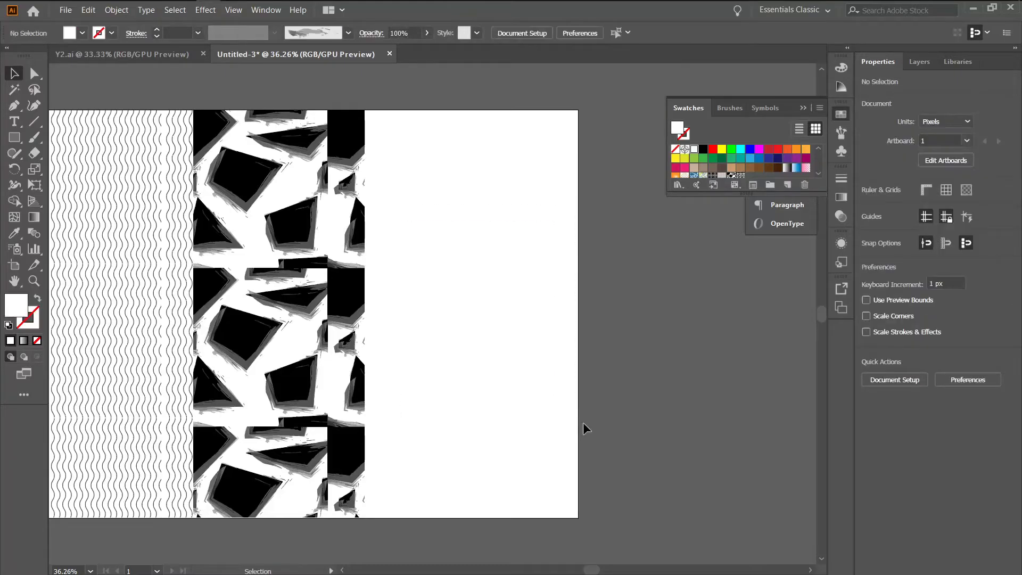
- Draw a 566 × 1077 px rectangle over the blank area beside the brushed shapes and fill it with the CREATE pattern swatch
left_click(20, 142)
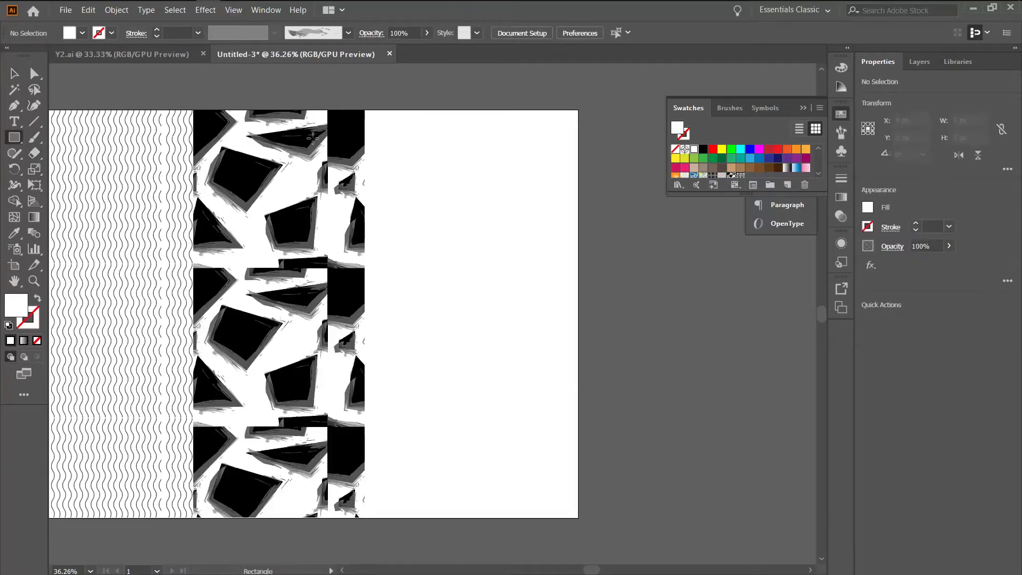
left_click_drag(364, 110, 578, 516)
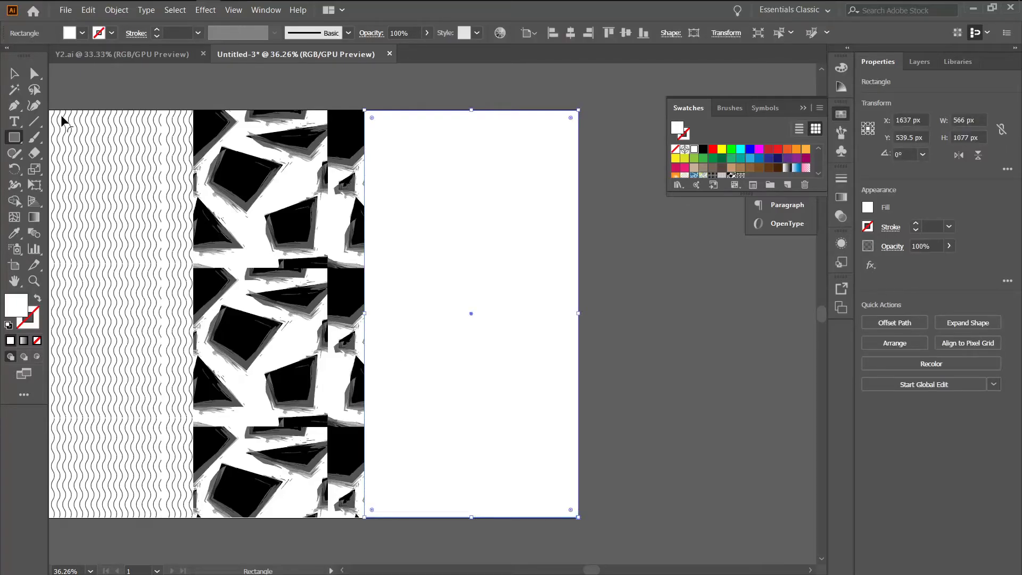
left_click(14, 73)
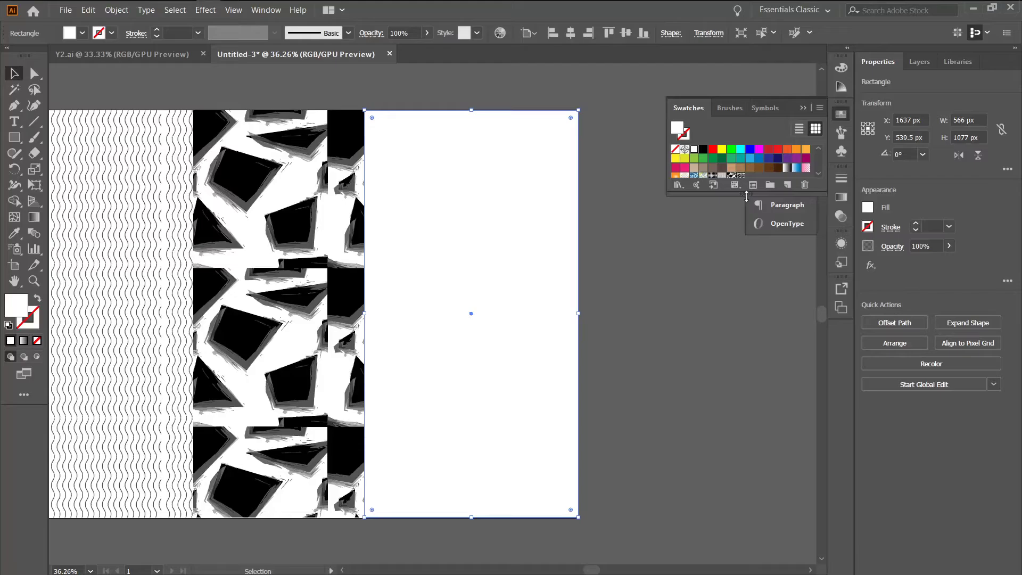
scroll(740, 174, "down", 3)
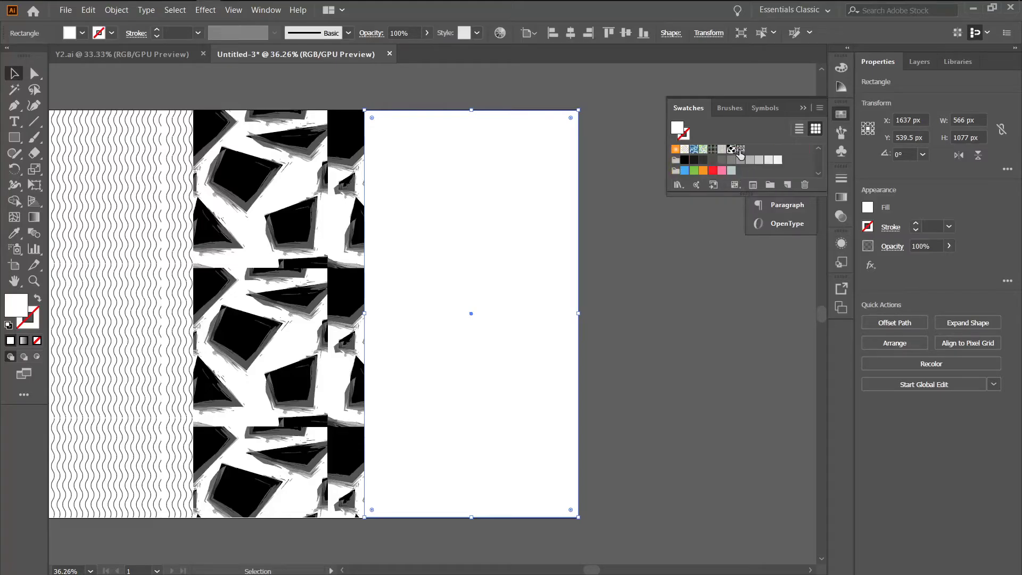
left_click(740, 150)
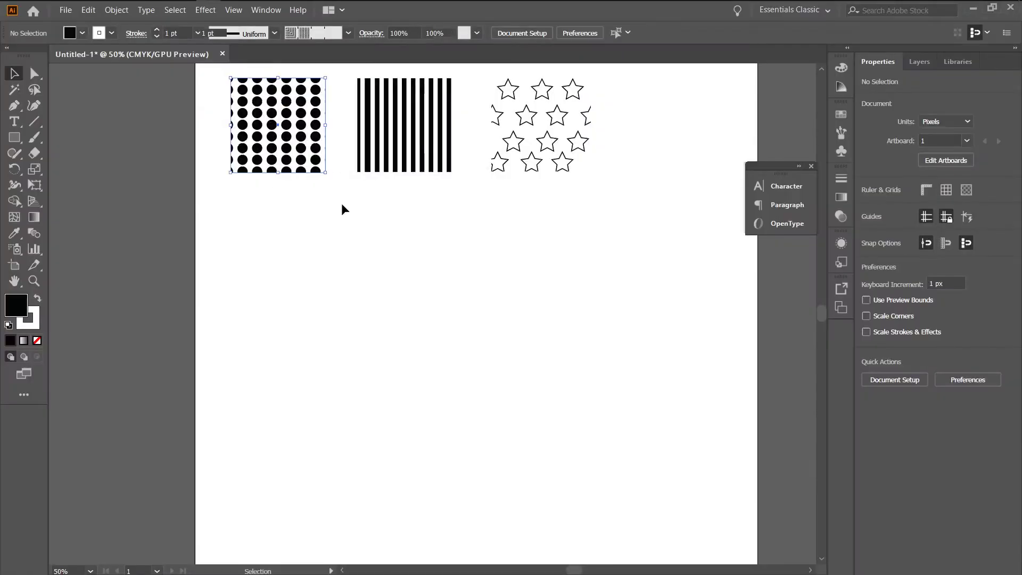
- Copy the clipped dot square into the empty area of the Untitled-1 document, shrink it to about 99 px square, and shift it left
left_click(302, 159)
left_click_drag(303, 158, 461, 364)
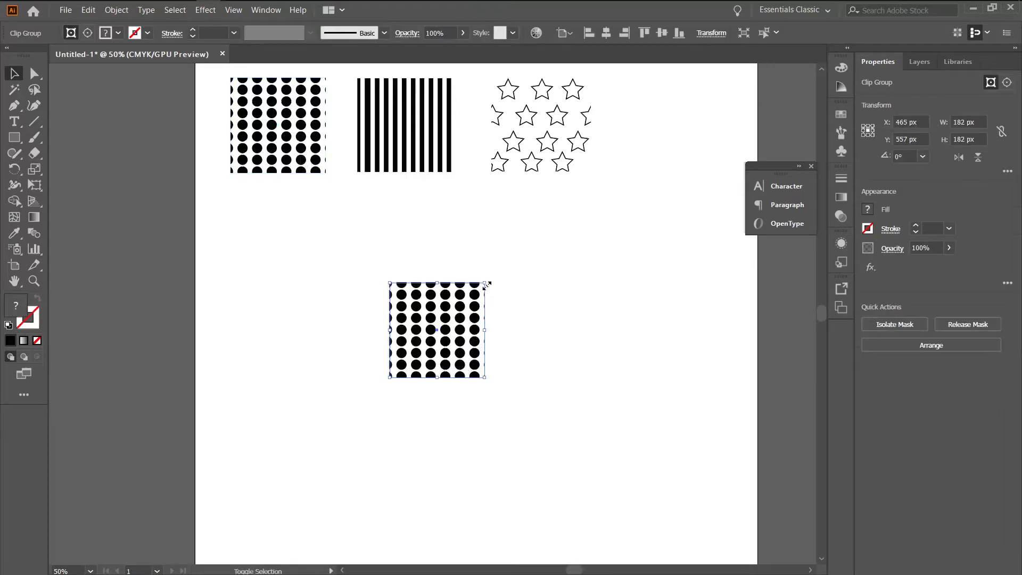
left_click_drag(485, 284, 440, 312)
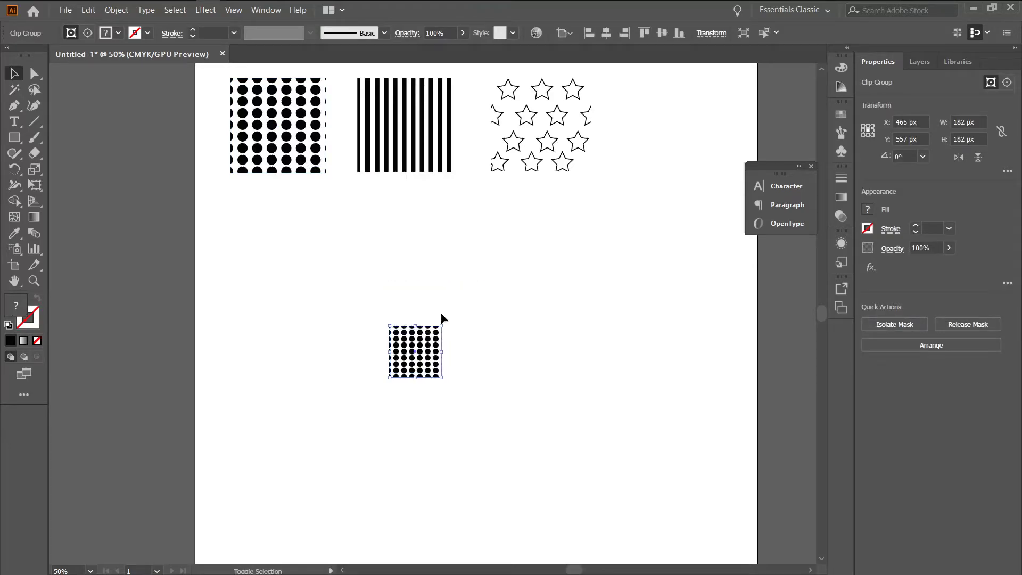
left_click_drag(338, 321, 335, 320)
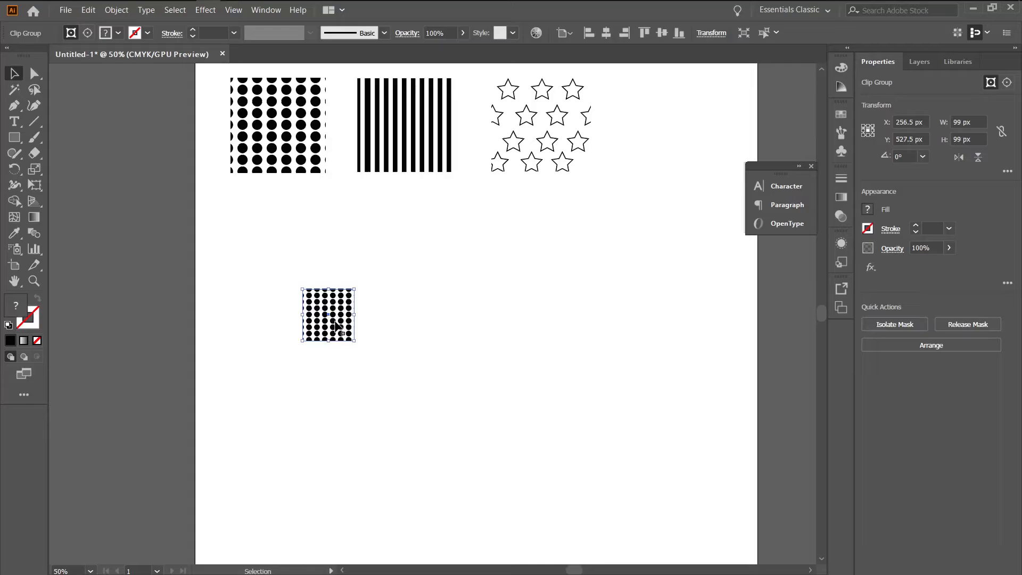
- Create a pattern brush from the small dot square, fitting its tiles with the Approximate path option
left_click(842, 131)
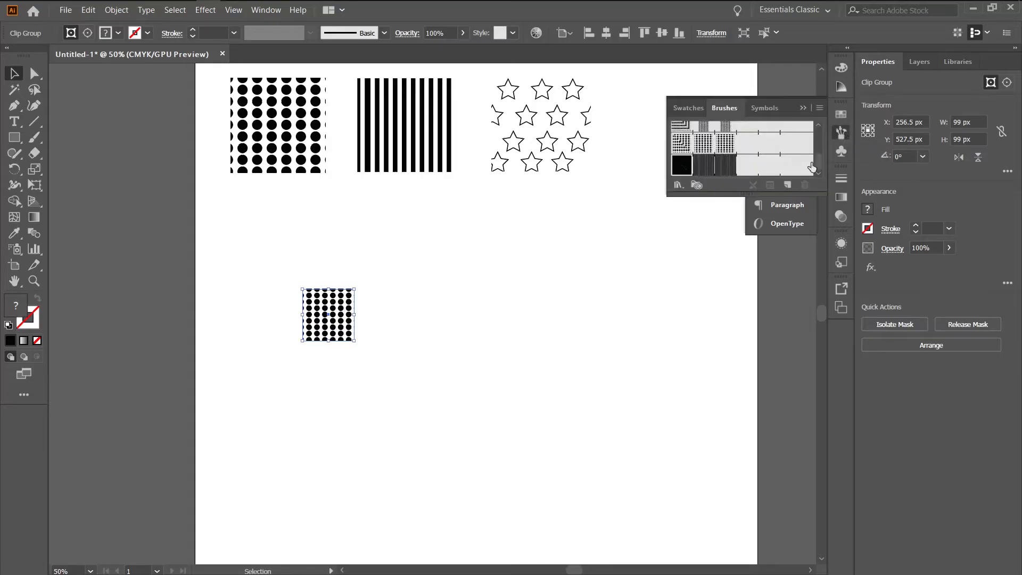
left_click(790, 186)
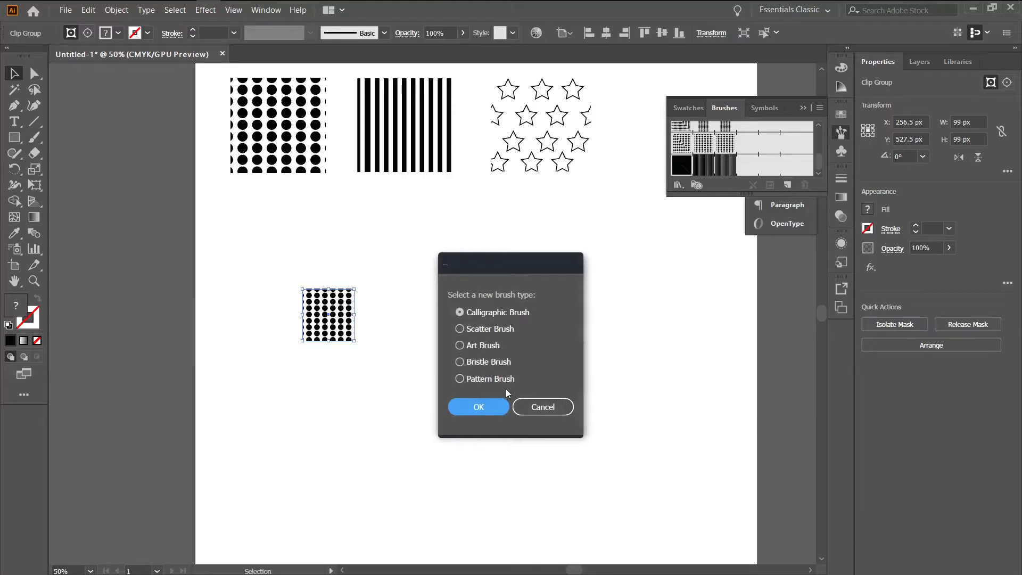
left_click(497, 379)
left_click(481, 411)
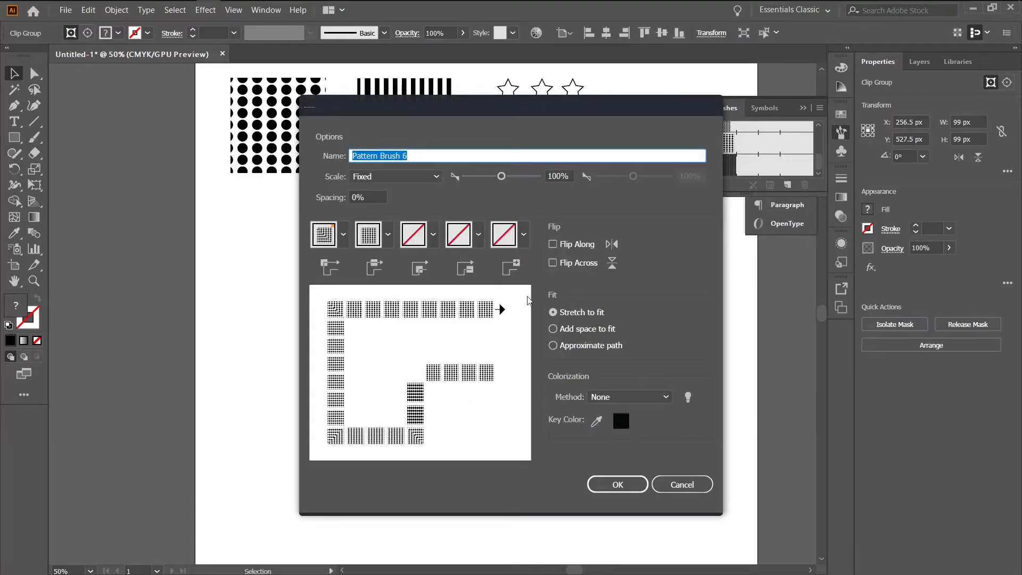
left_click(553, 345)
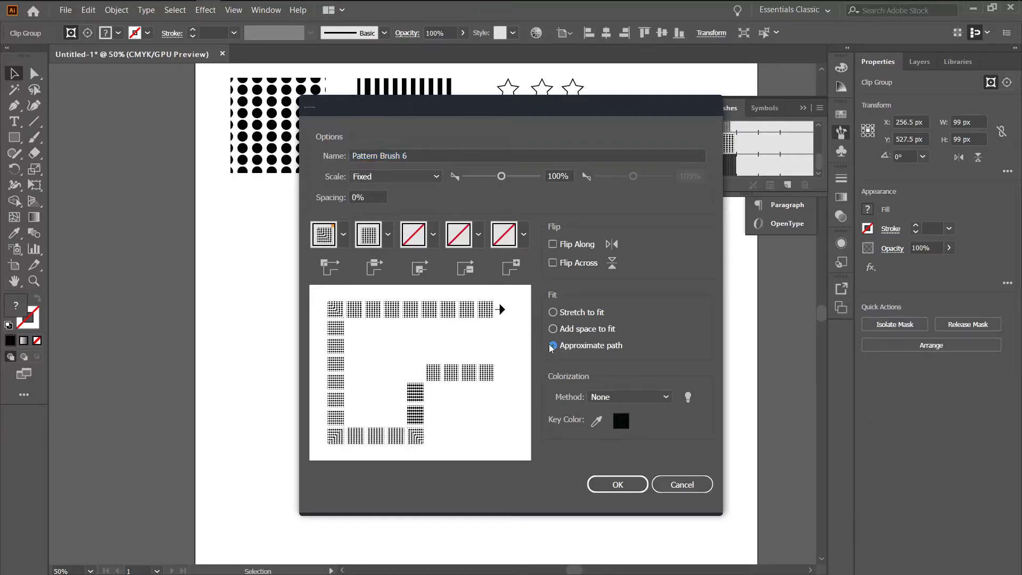
left_click(616, 483)
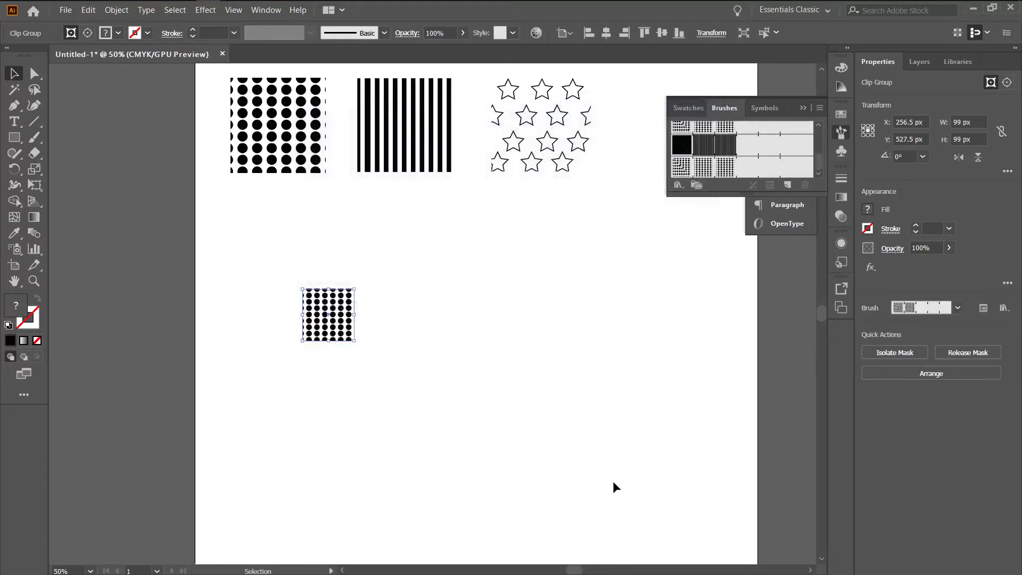
- Paint a wavy test stroke across the empty area beside the small dot square with the new dot pattern brush
left_click(33, 138)
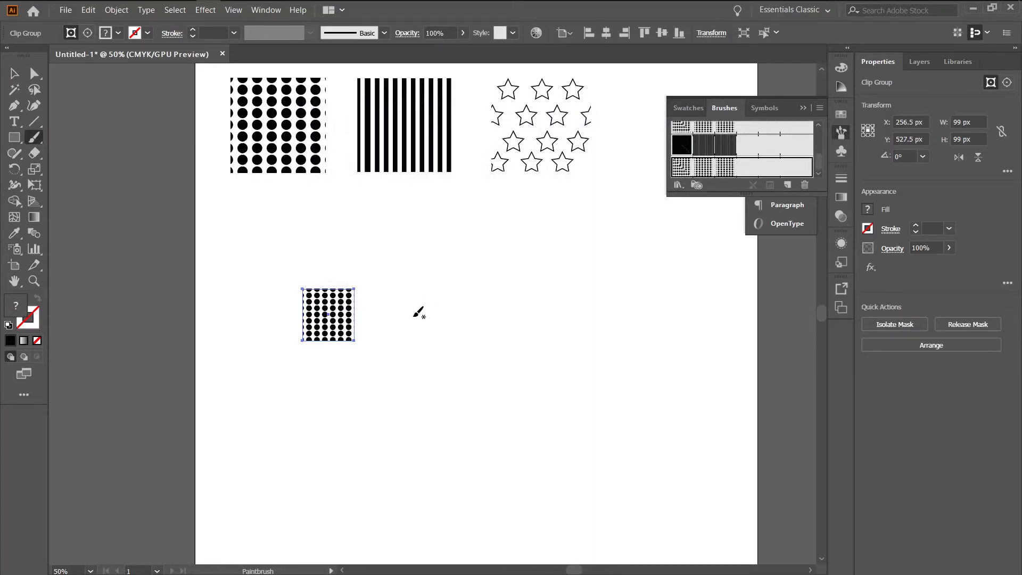
mouse_move(426, 283)
left_mouse_down()
mouse_move(448, 278)
mouse_move(530, 323)
mouse_move(571, 329)
mouse_move(643, 249)
mouse_move(678, 260)
mouse_move(693, 301)
left_mouse_up()
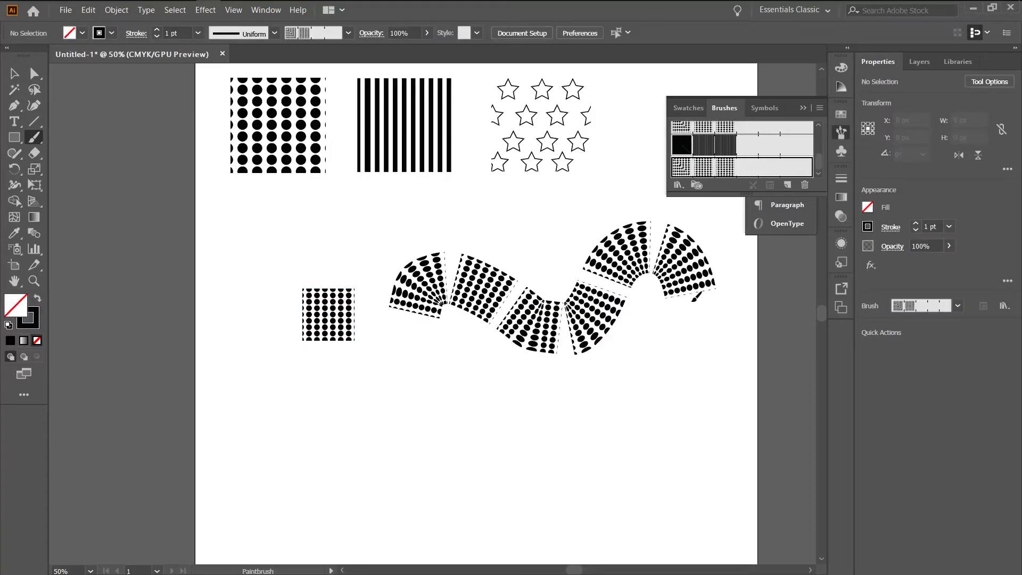
- Delete the dot brush stroke and the small dot square from below the three pattern squares
key("v")
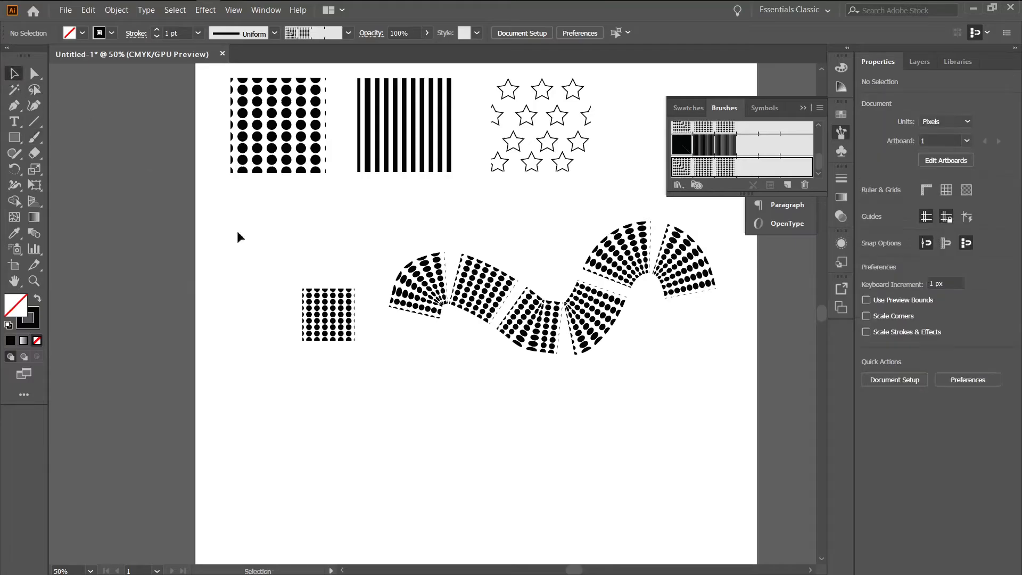
mouse_move(247, 222)
left_mouse_down()
mouse_move(643, 311)
mouse_move(725, 359)
left_mouse_up()
key("Delete")
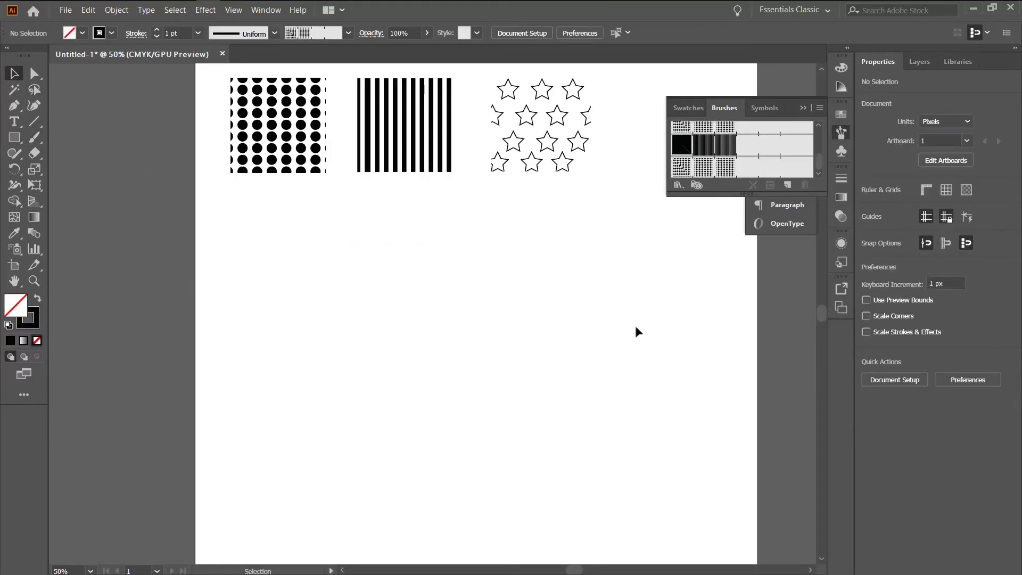
- Copy the striped square into the empty area below and shrink the copy to about 105.5 × 110.5 px
left_click(804, 107)
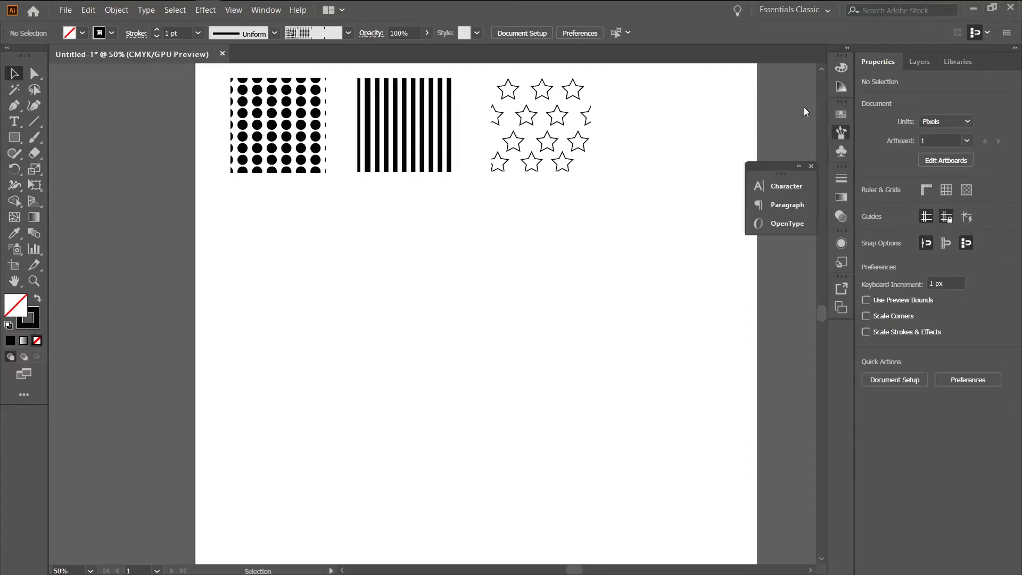
left_click_drag(351, 75, 461, 356)
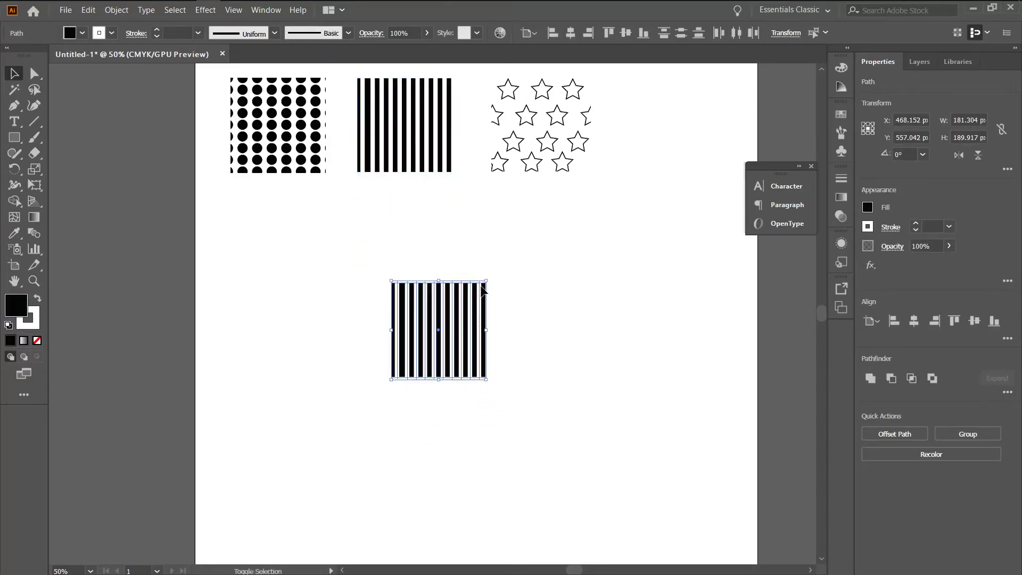
left_click_drag(487, 279, 446, 303)
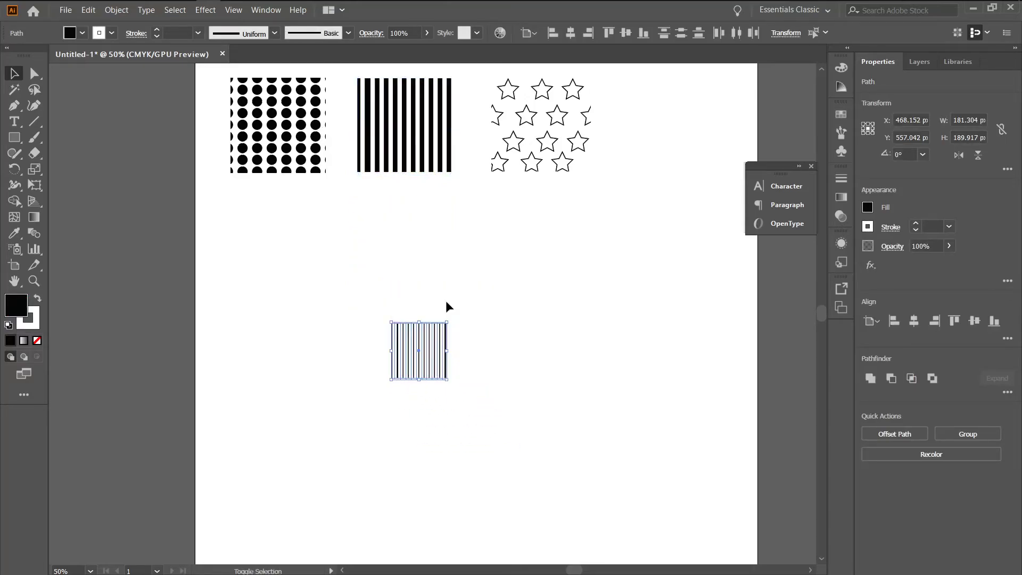
- Create a pattern brush from the small striped square, fitting its tiles with the Approximate path option
left_click(841, 132)
left_click(791, 187)
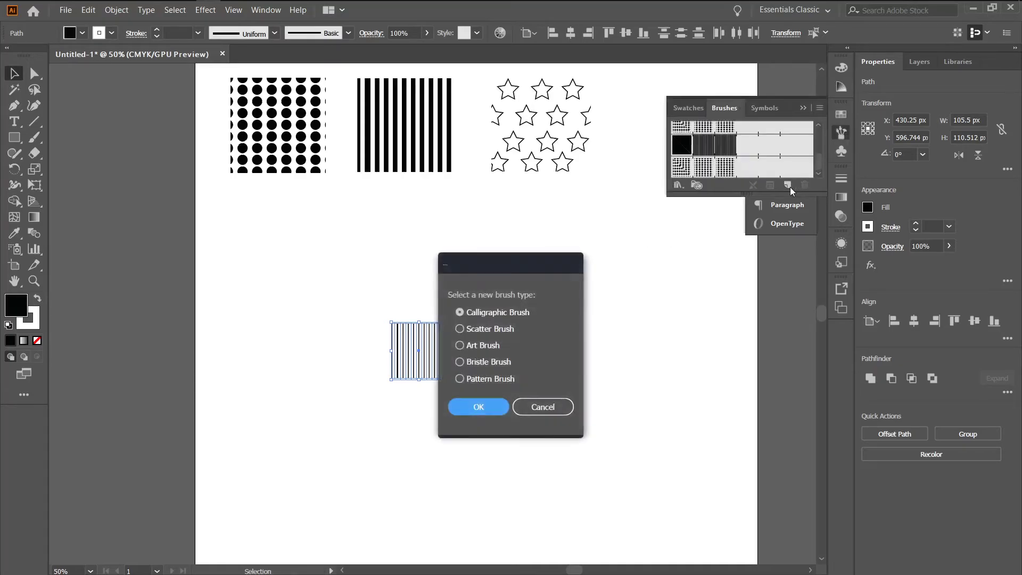
left_click(493, 379)
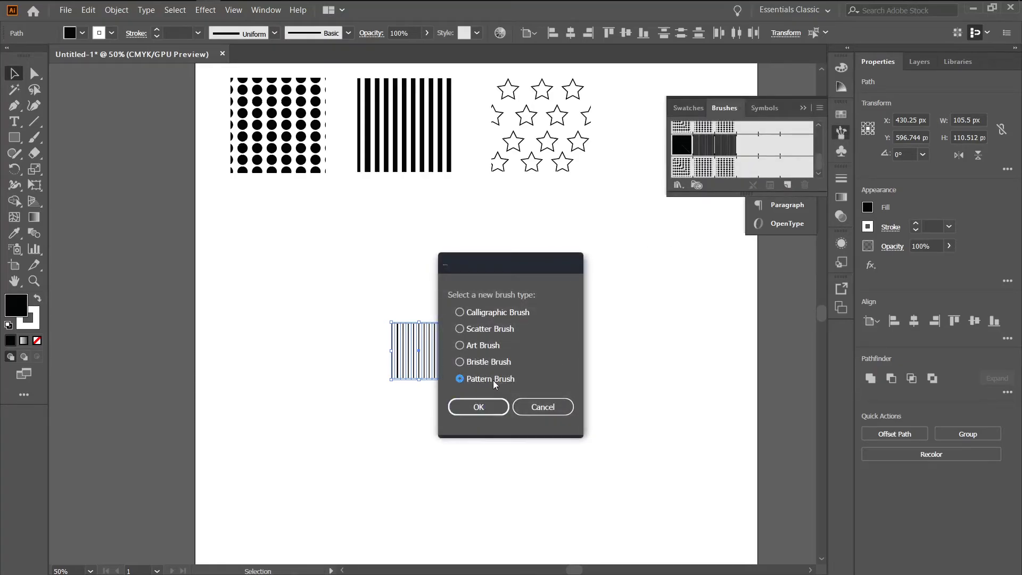
left_click(474, 410)
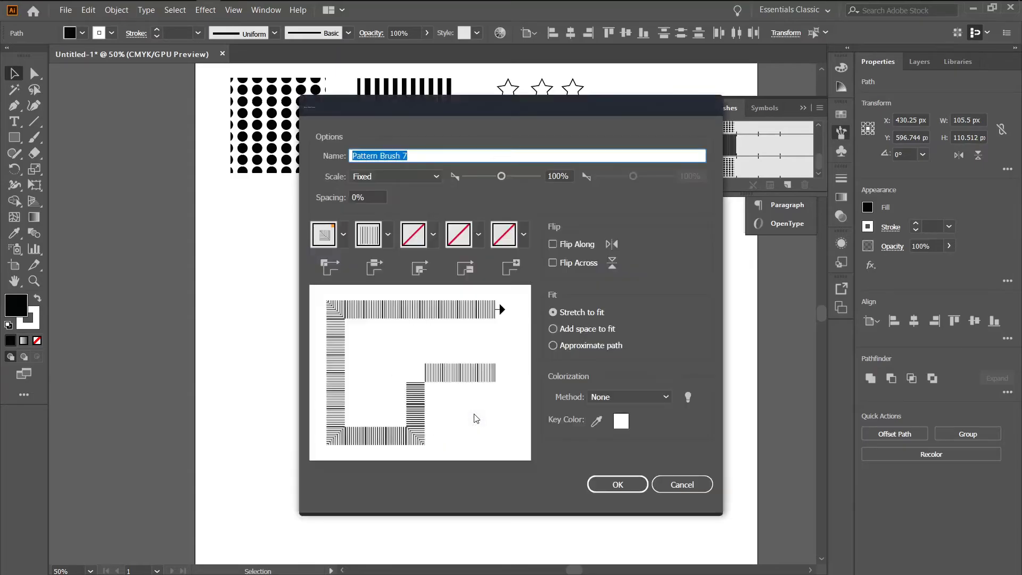
left_click(553, 346)
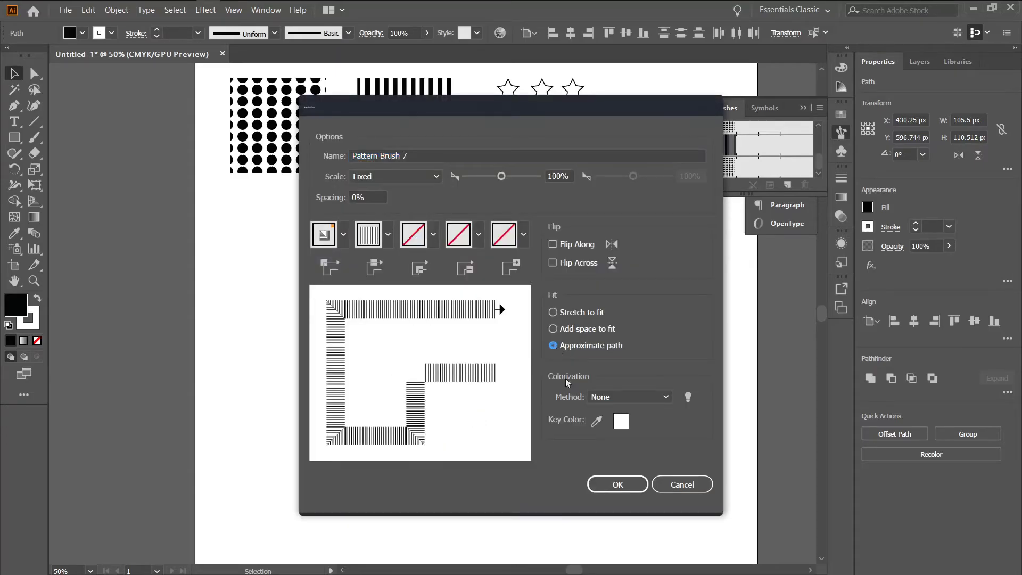
left_click(605, 483)
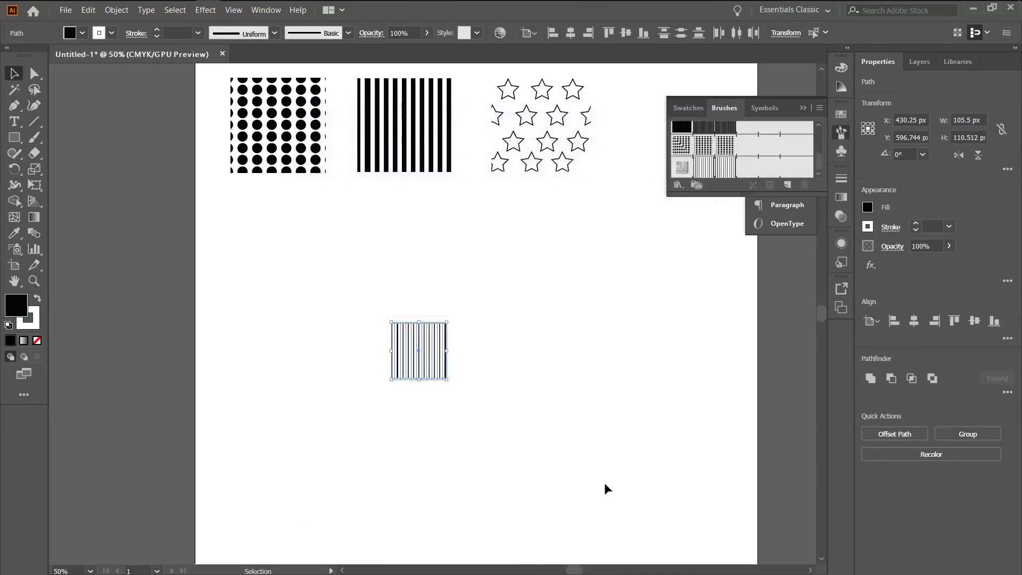
- Paint an arched stroke, a U-shaped stroke and a looping stroke around the small square with the stripe pattern brush
left_click(37, 141)
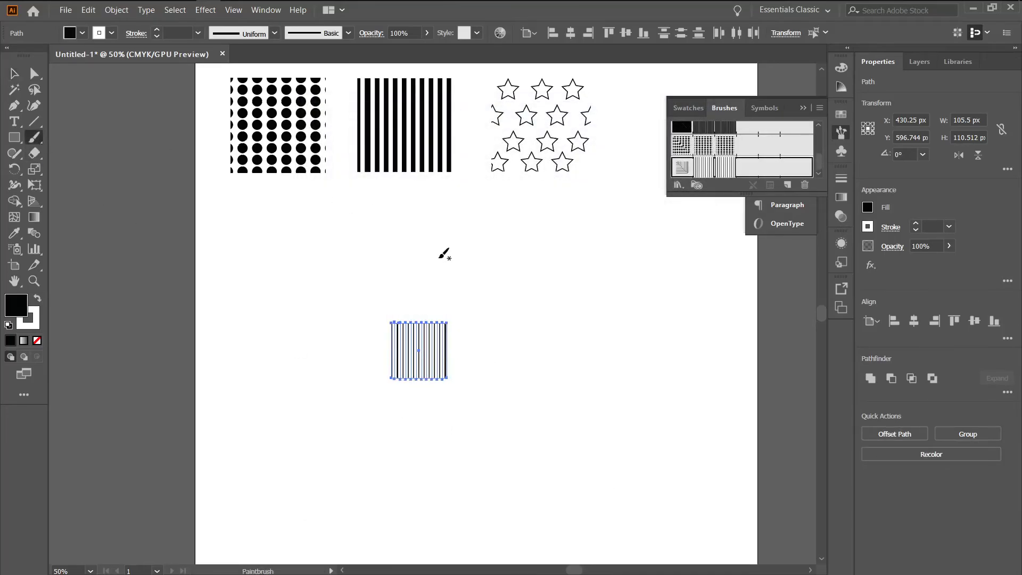
left_click_drag(505, 253, 617, 293)
mouse_move(551, 347)
left_mouse_down()
mouse_move(558, 390)
mouse_move(648, 395)
mouse_move(670, 356)
left_mouse_up()
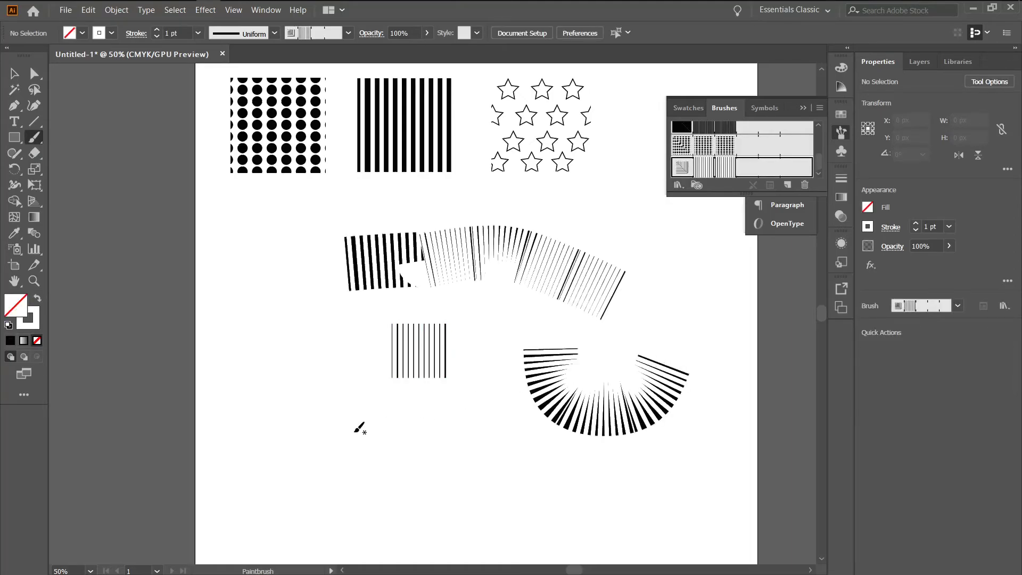
mouse_move(297, 426)
left_mouse_down()
mouse_move(302, 486)
mouse_move(286, 496)
mouse_move(266, 455)
mouse_move(274, 386)
mouse_move(325, 394)
mouse_move(355, 468)
left_mouse_up()
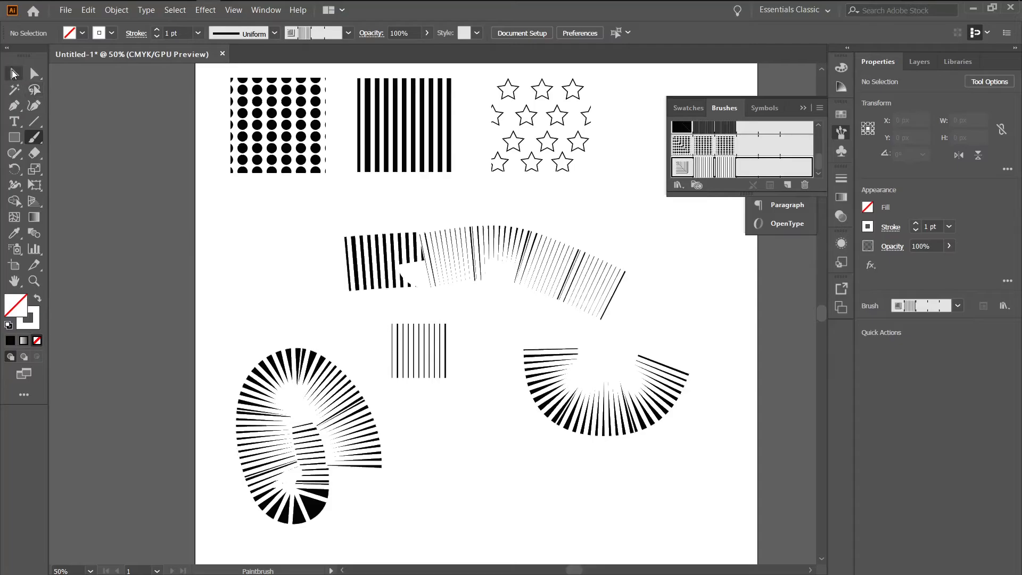
- Delete the three stripe brush strokes together with the small striped square
left_click(14, 73)
left_click_drag(233, 202, 701, 533)
key("Delete")
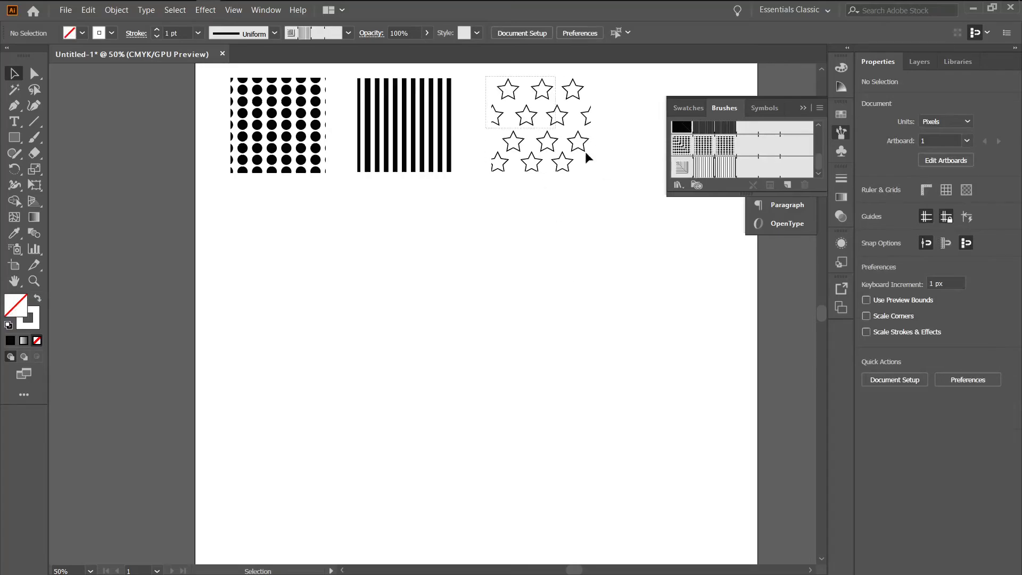
- Copy the clipped star square into the empty area, shrink the copy to about 101 px square, and shift it up and left
left_click(543, 142)
left_click_drag(548, 141, 479, 364)
left_click_drag(522, 294, 476, 339)
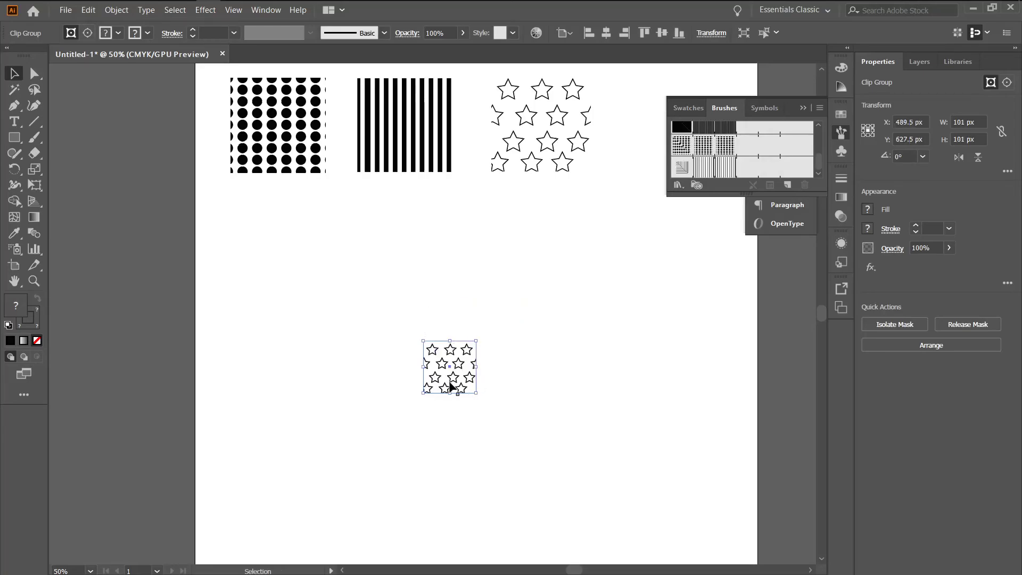
left_click_drag(450, 384, 382, 340)
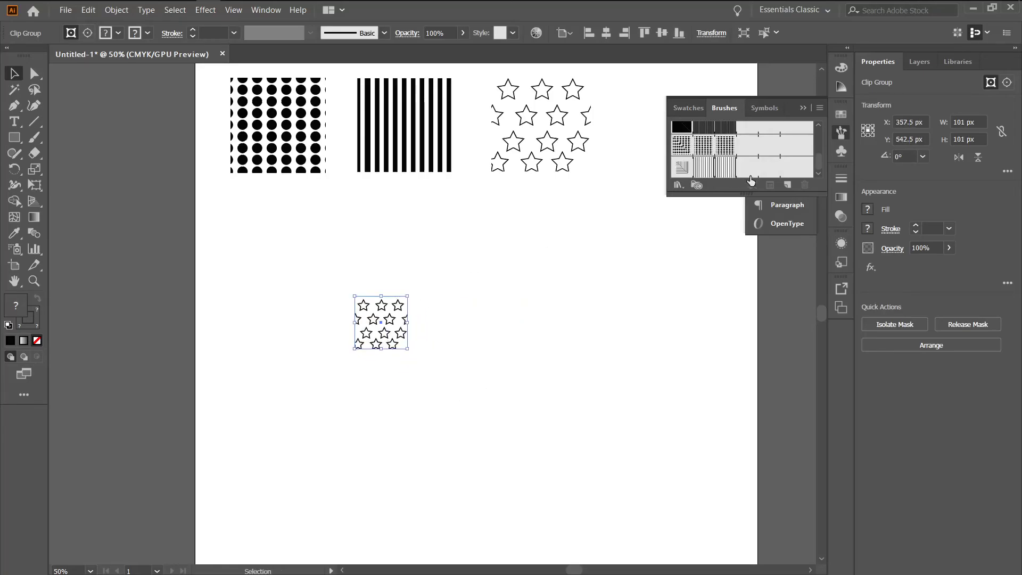
- Create a pattern brush from the small star square, fitting its tiles with the Approximate path option
left_click(786, 184)
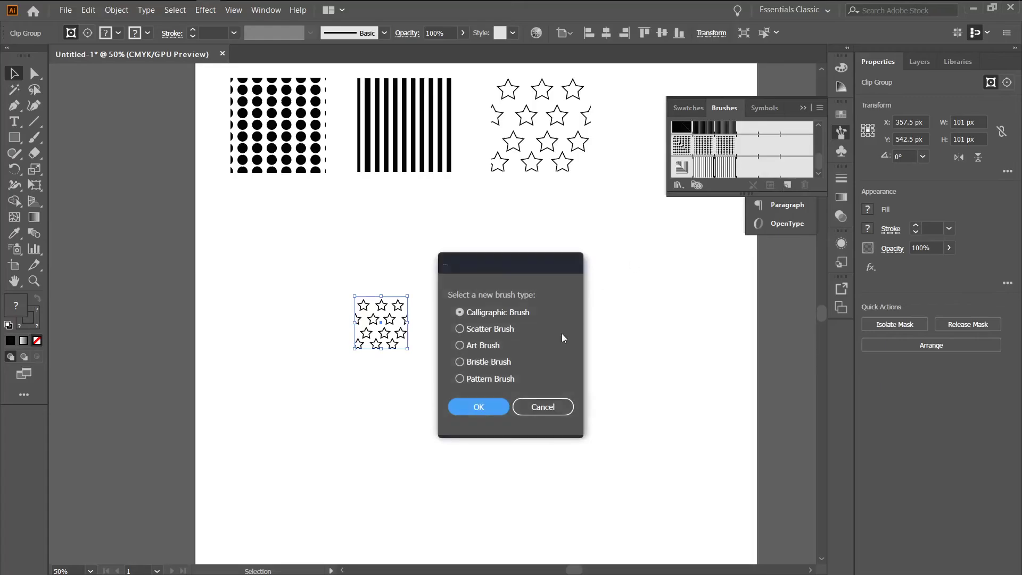
left_click(502, 379)
left_click(478, 407)
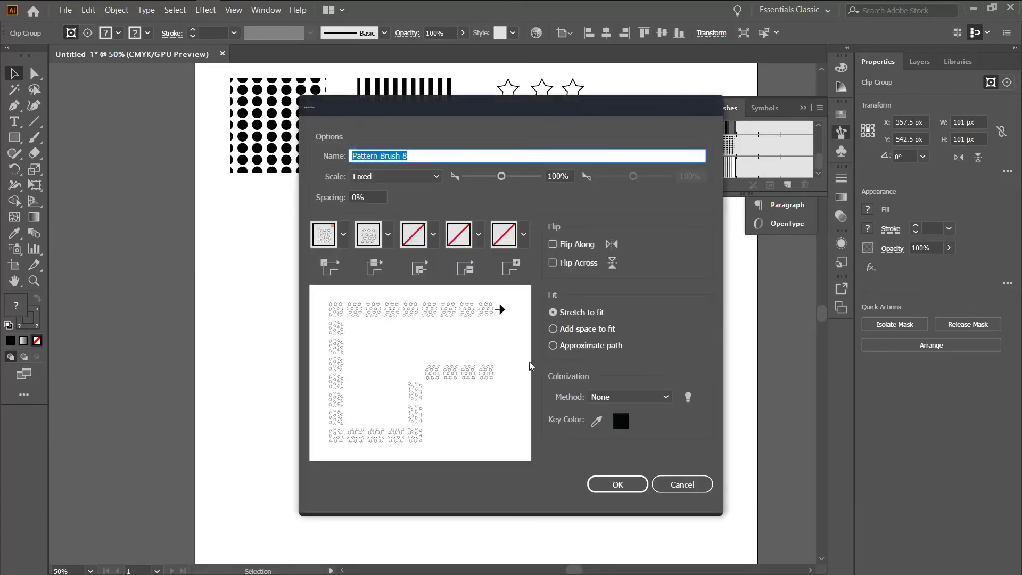
left_click(558, 350)
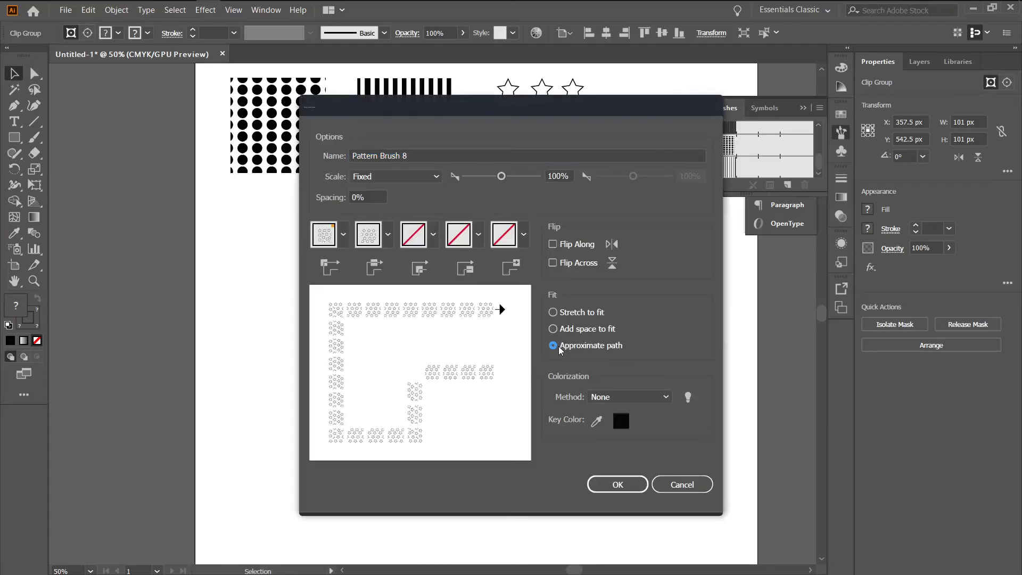
left_click(615, 484)
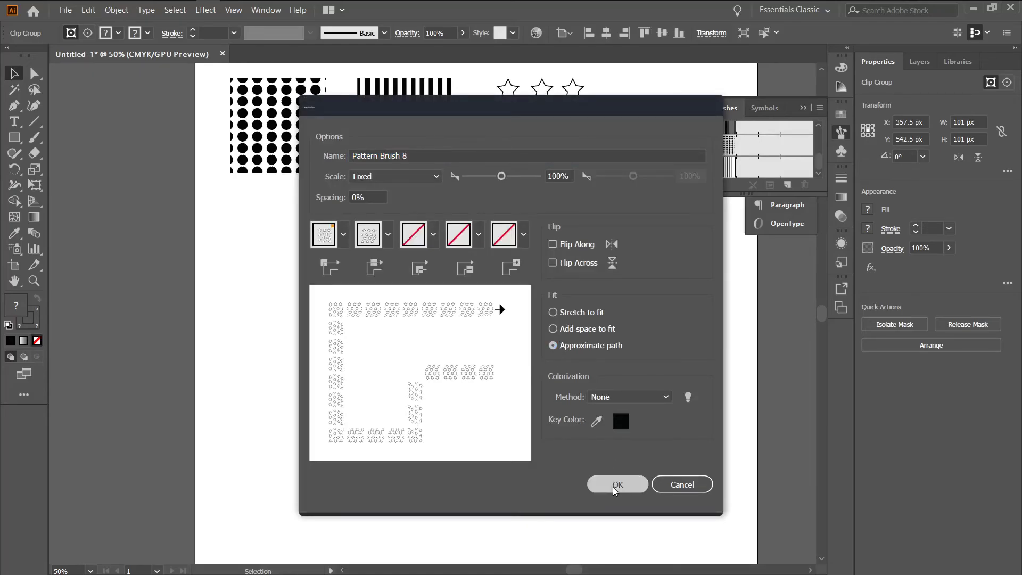
- Paint several straight and curved test strokes around the small star square with the star pattern brush
left_click(39, 140)
mouse_move(408, 246)
left_mouse_down()
mouse_move(556, 260)
mouse_move(610, 282)
left_mouse_up()
mouse_move(513, 344)
left_mouse_down()
mouse_move(537, 428)
mouse_move(651, 411)
mouse_move(656, 364)
mouse_move(628, 369)
left_mouse_up()
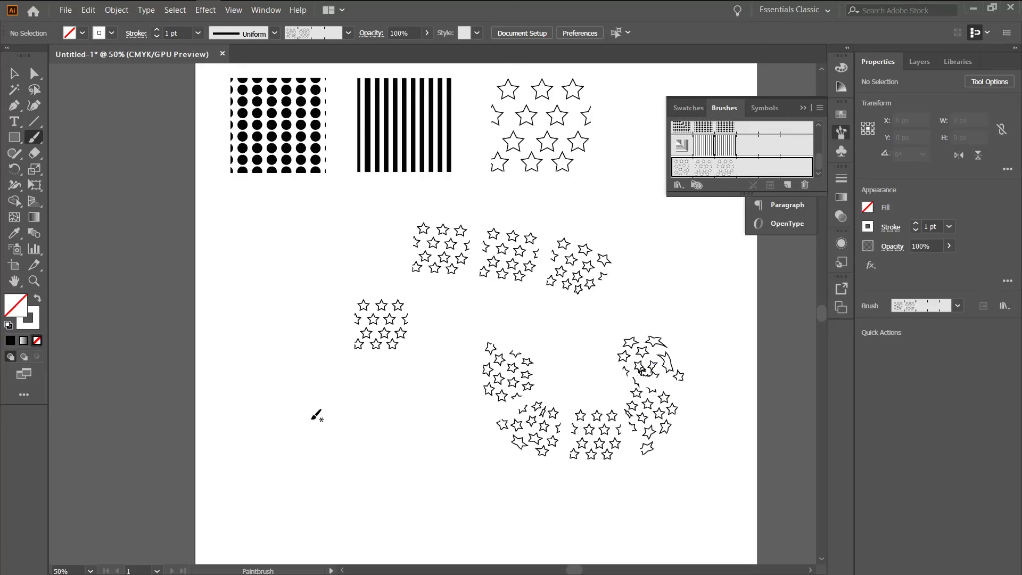
left_click_drag(275, 423, 311, 512)
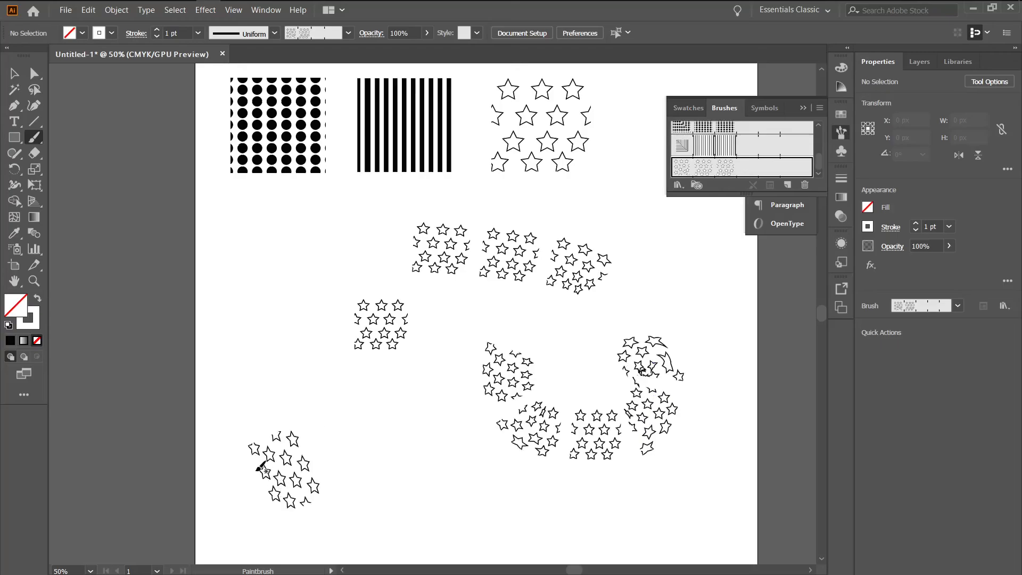
left_click_drag(330, 374, 318, 454)
mouse_move(373, 484)
left_mouse_down()
mouse_move(463, 531)
mouse_move(532, 519)
left_mouse_up()
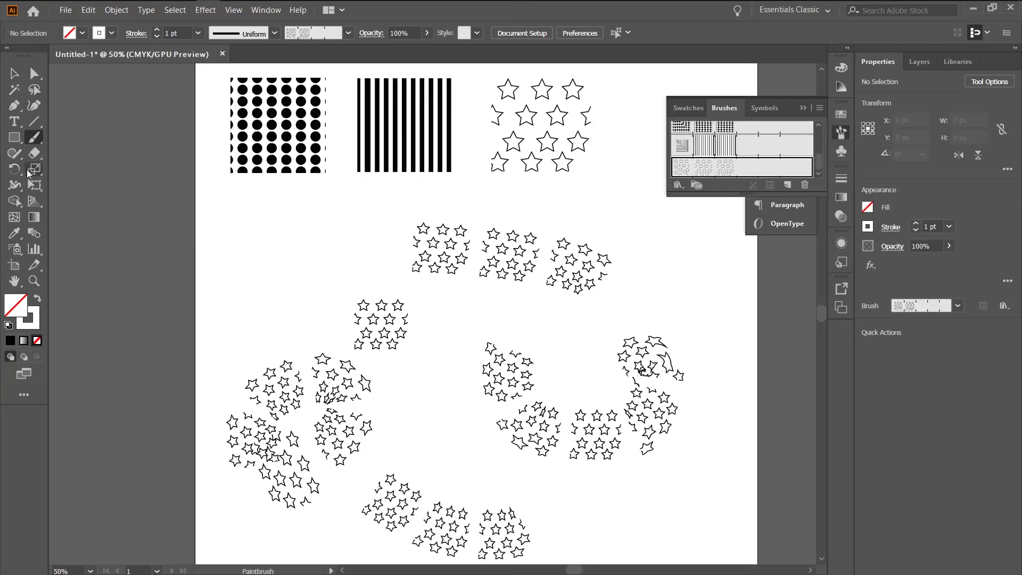
- Delete all the star brush strokes together with the small star square
left_click(14, 74)
mouse_move(257, 206)
left_mouse_down()
mouse_move(656, 497)
mouse_move(691, 550)
mouse_move(698, 541)
left_mouse_up()
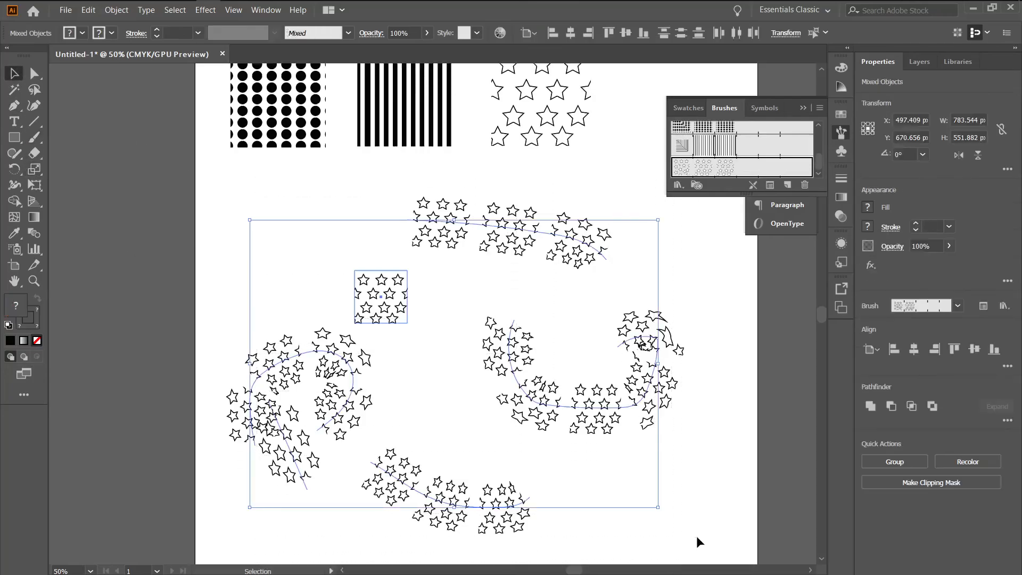
key("Delete")
scroll(697, 541, "up", 3)
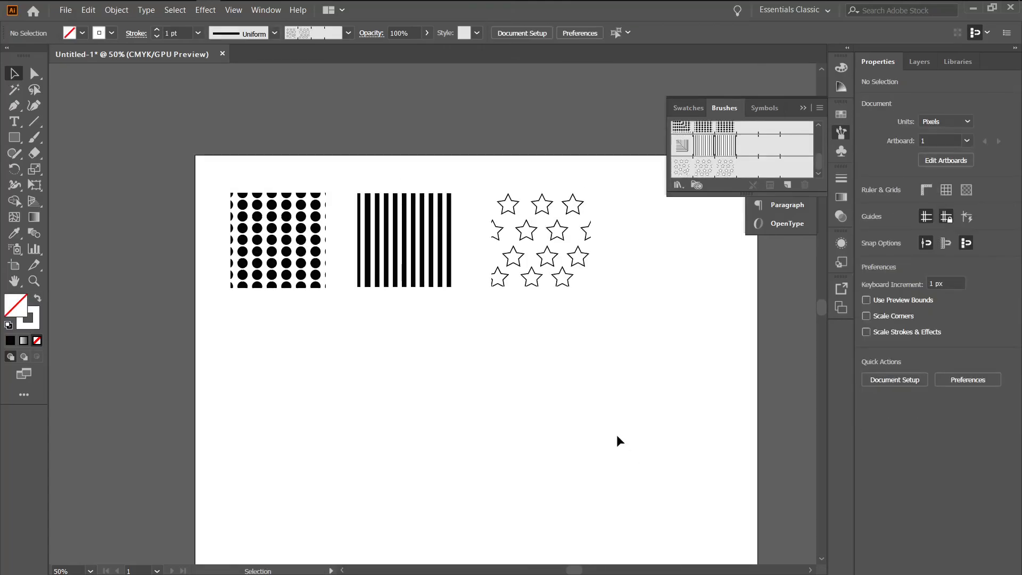